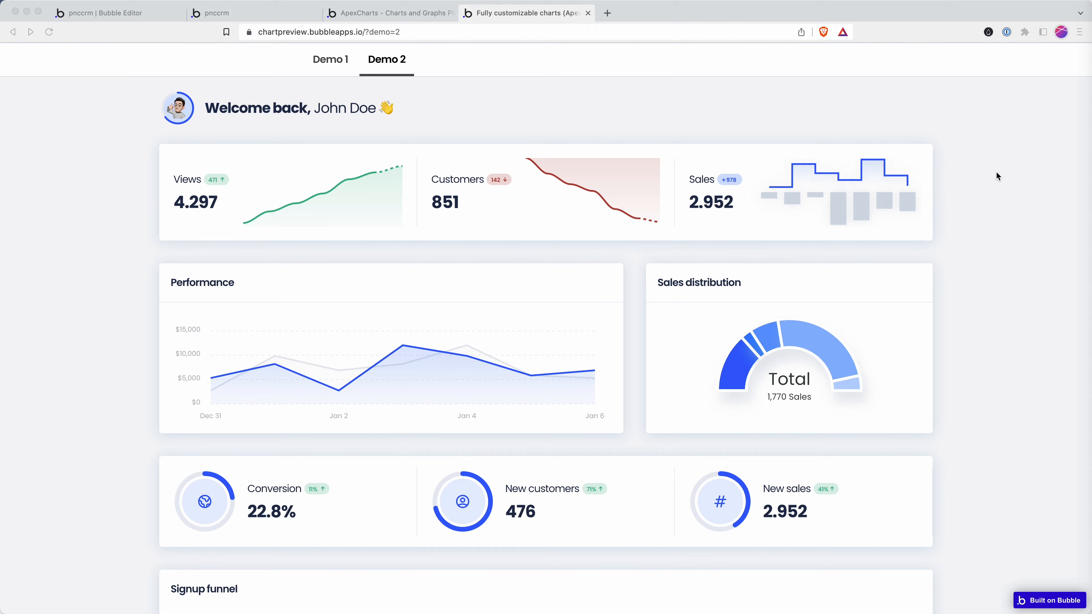
Look over the ApexCharts demo dashboard and the plugin's page on bubble.io.
left_click(492, 109)
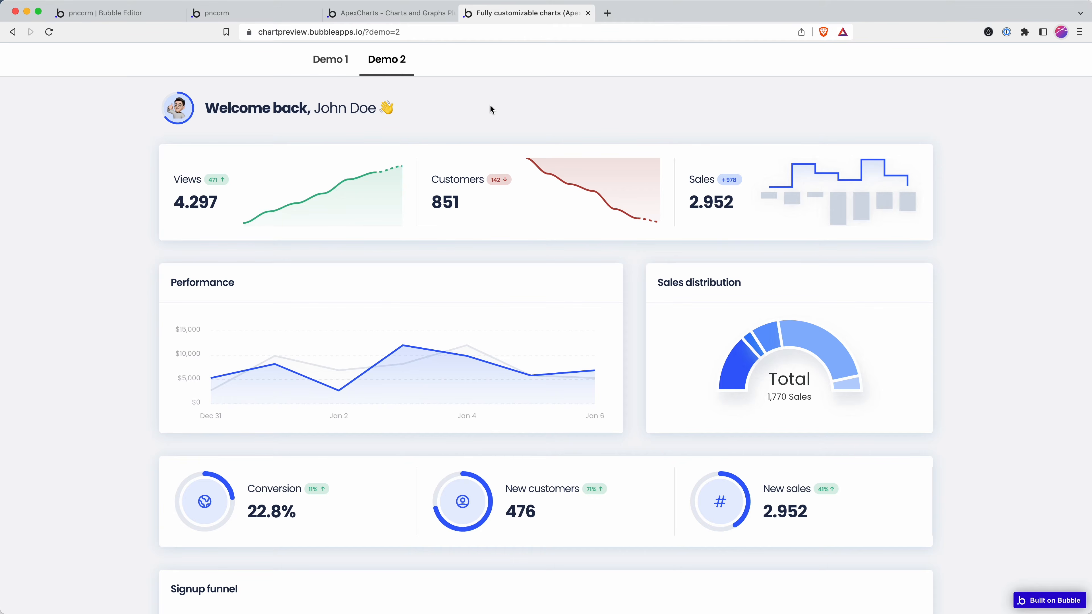
left_click(396, 18)
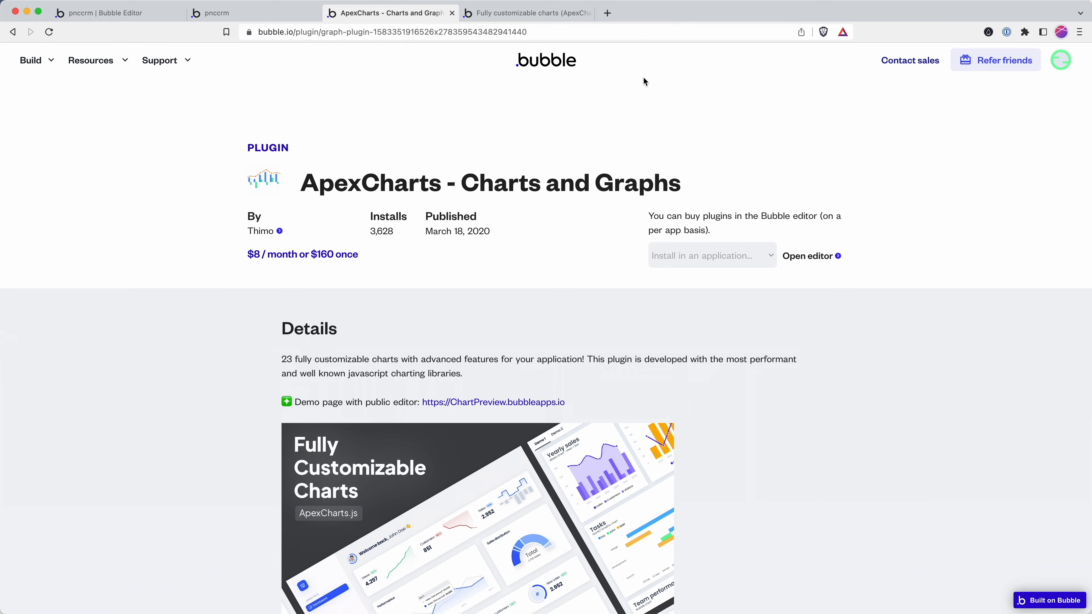
Switch to the pnccrm app preview, refresh it, and save a purchase of $200 dated July 3, 2023.
left_click(250, 20)
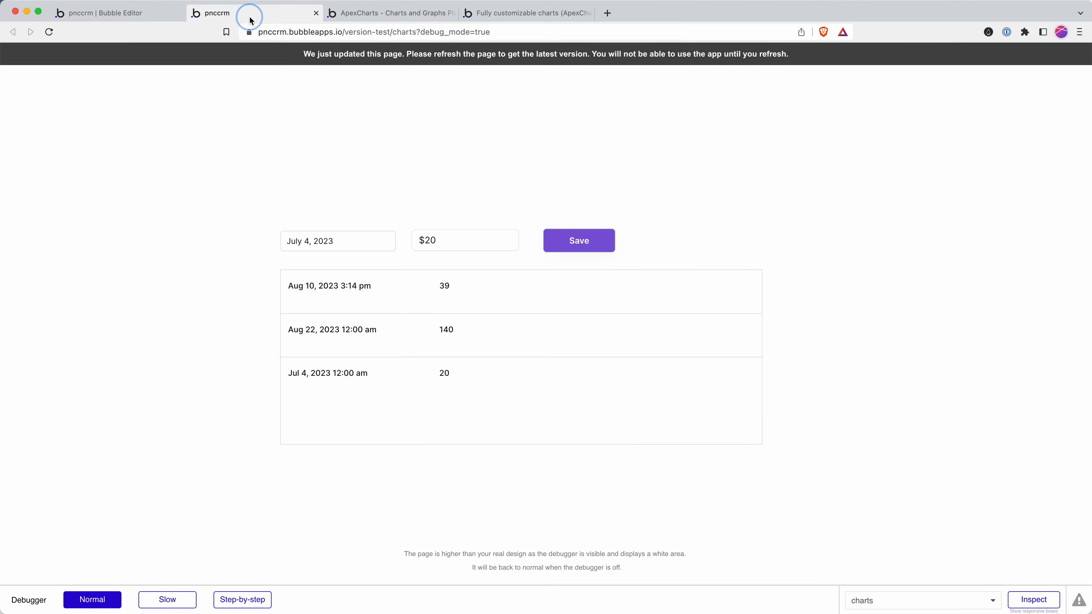
left_click(321, 55)
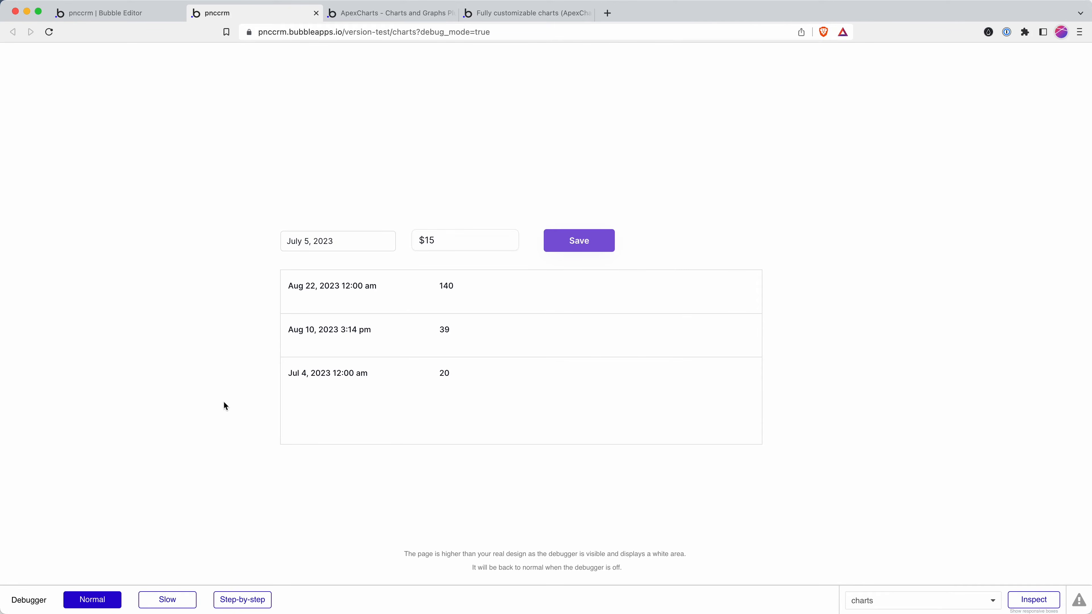
left_click(309, 241)
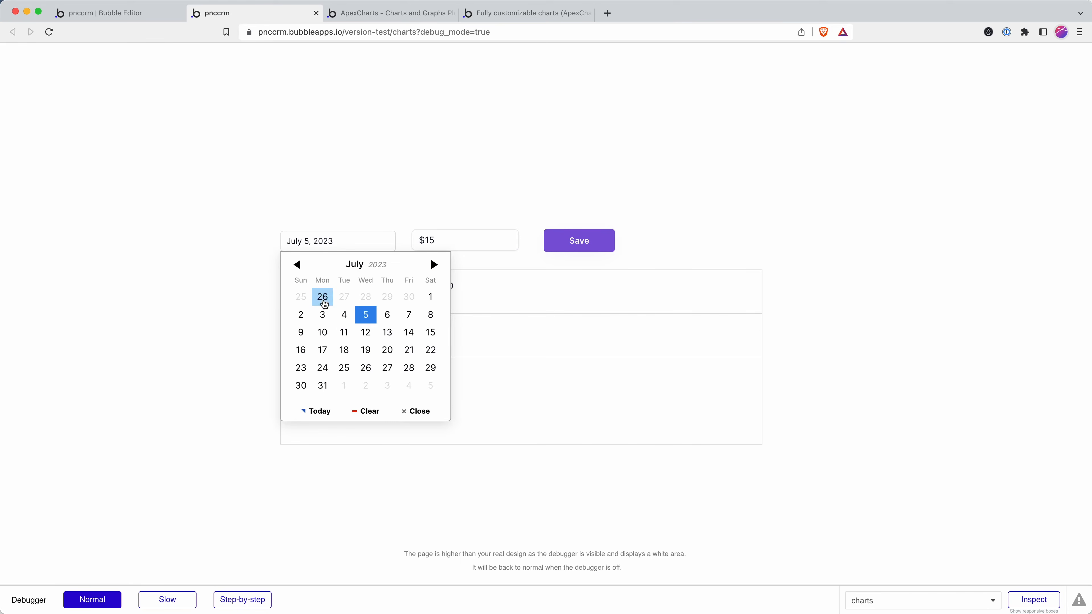
left_click(330, 313)
left_click(447, 239)
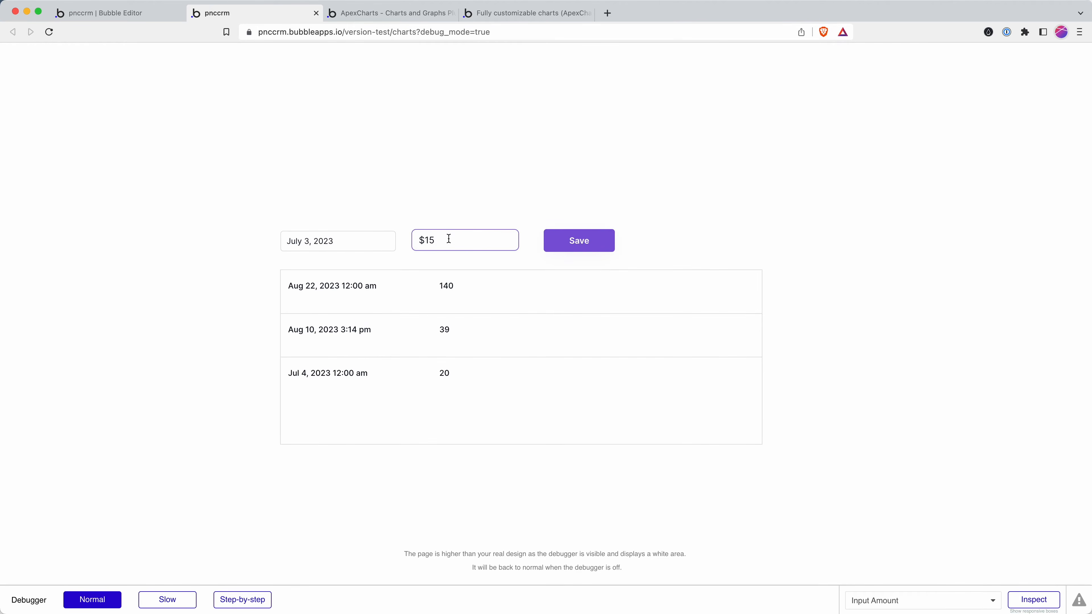
double_click(449, 239)
left_click(579, 241)
Save another purchase of $48 dated June 6, 2023.
left_click(331, 238)
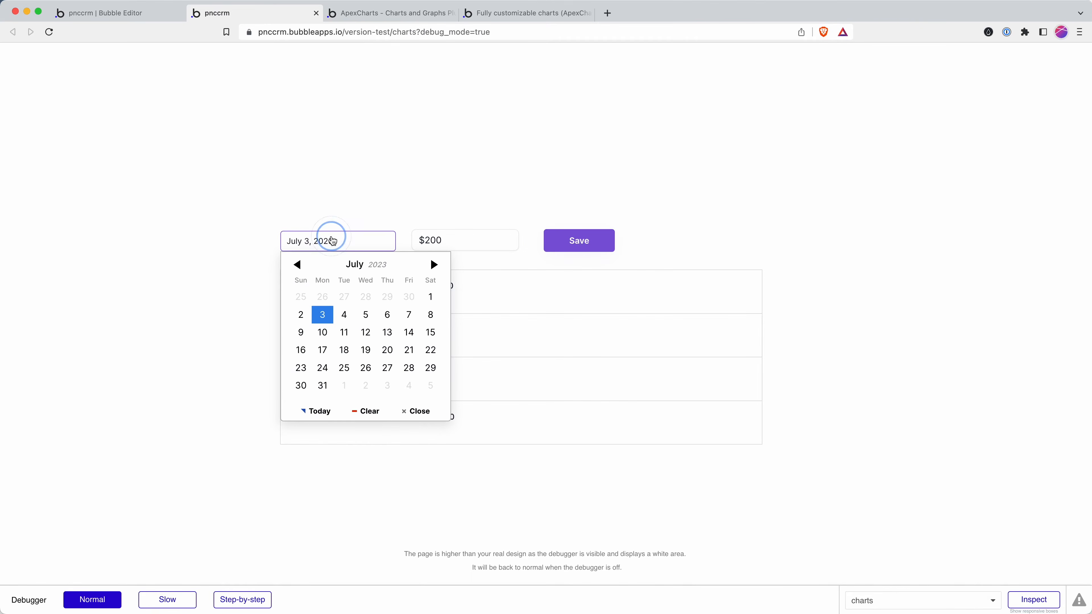
left_click(297, 265)
left_click(344, 315)
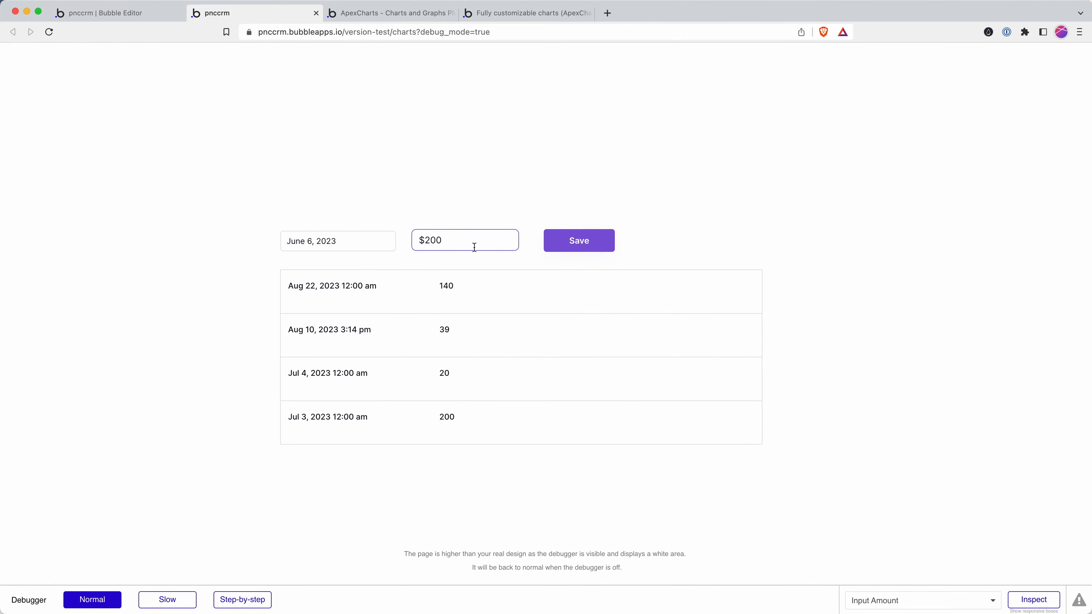
double_click(471, 240)
type("48")
left_click(557, 245)
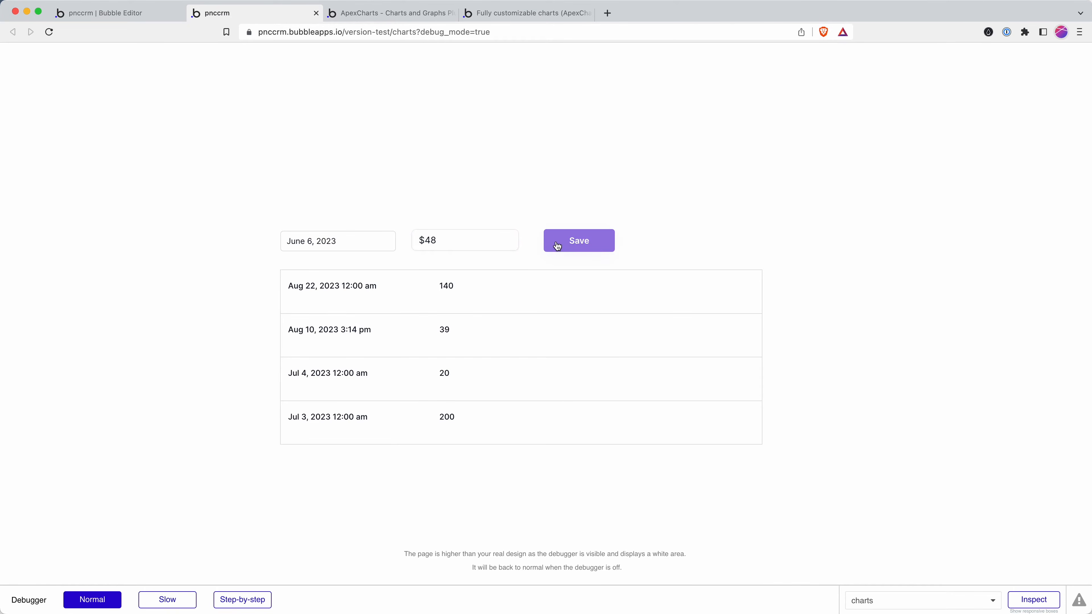
Switch to the Bubble editor and turn off the fixed number of rows for the Purchase repeating group.
left_click(124, 13)
left_click(444, 325)
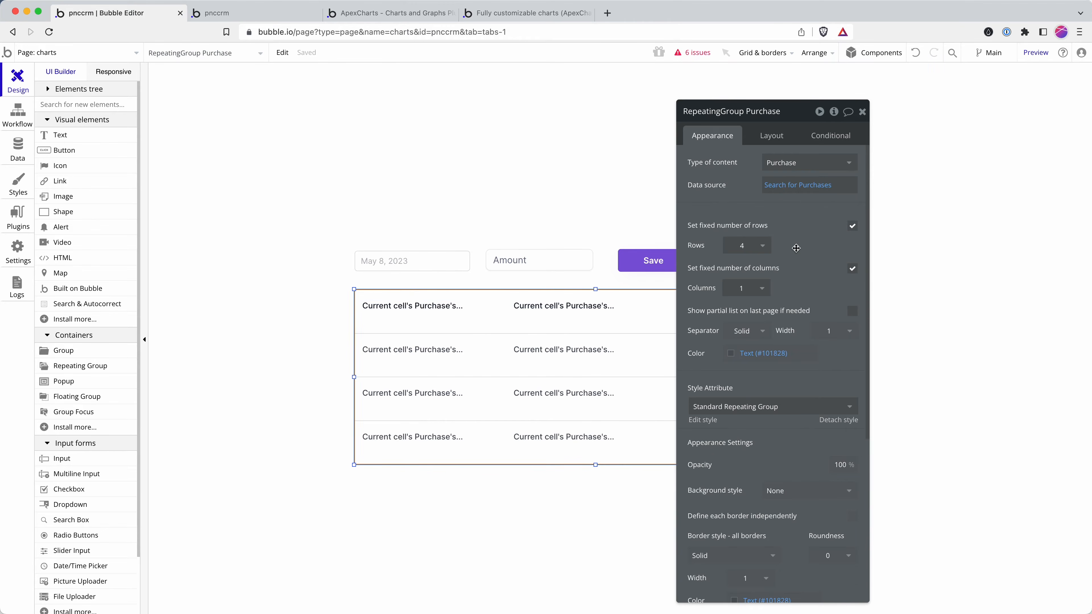
left_click(853, 226)
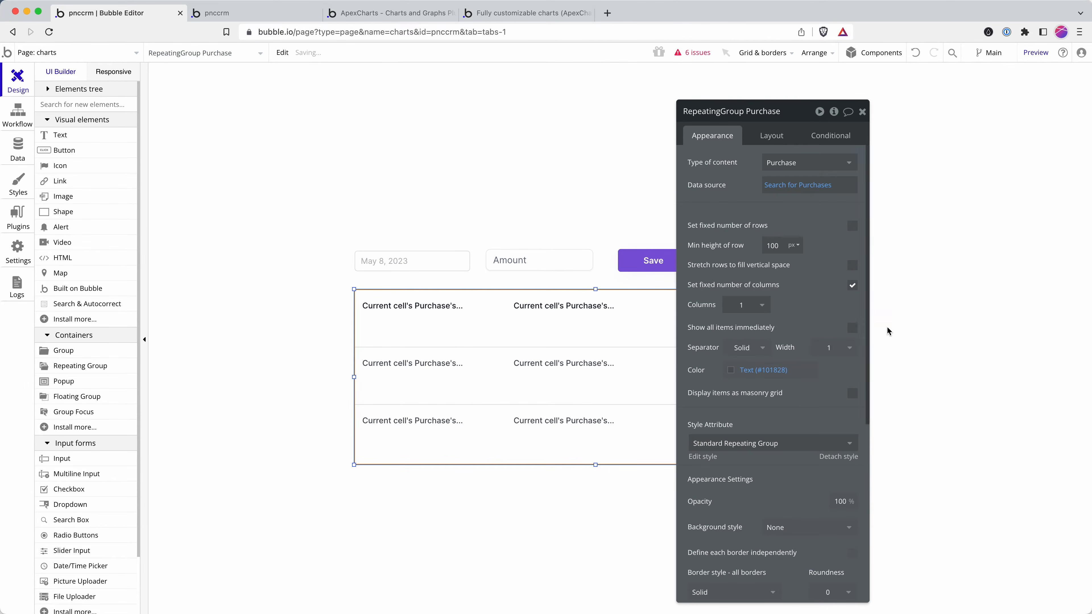
Try a minimum row height of 0 px for the Purchase repeating group.
key("BackSpace")
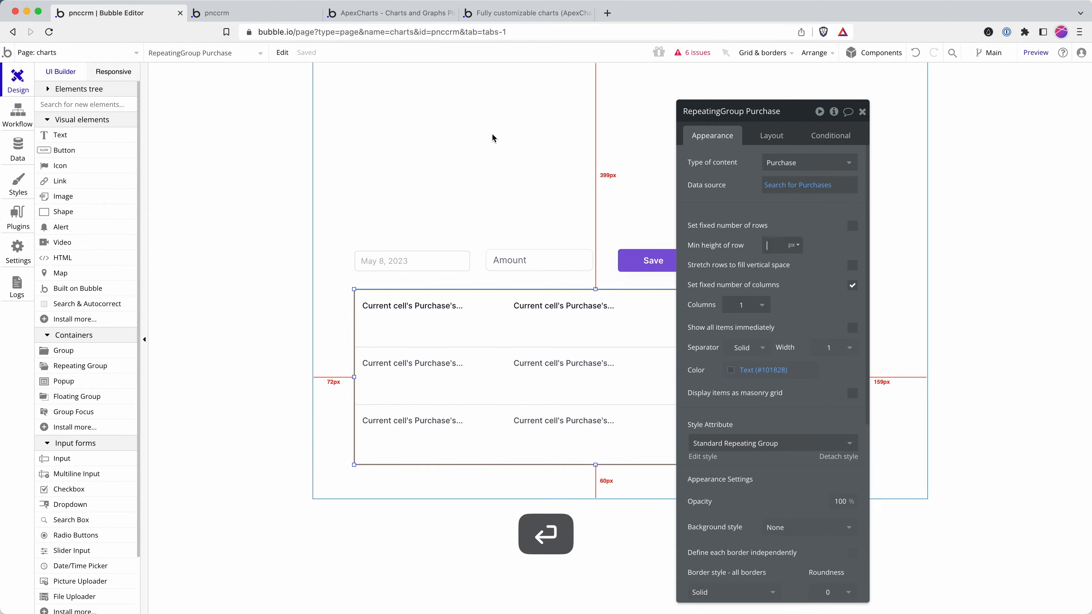
type("0")
left_click(758, 225)
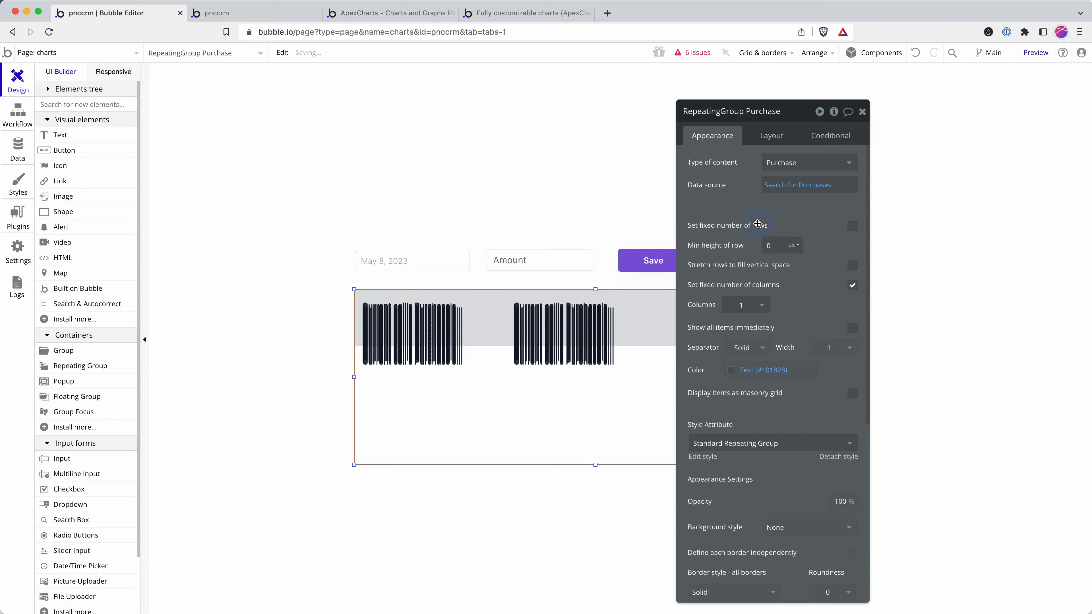
Set the Purchase repeating group's minimum row height to 20 px.
left_click(774, 245)
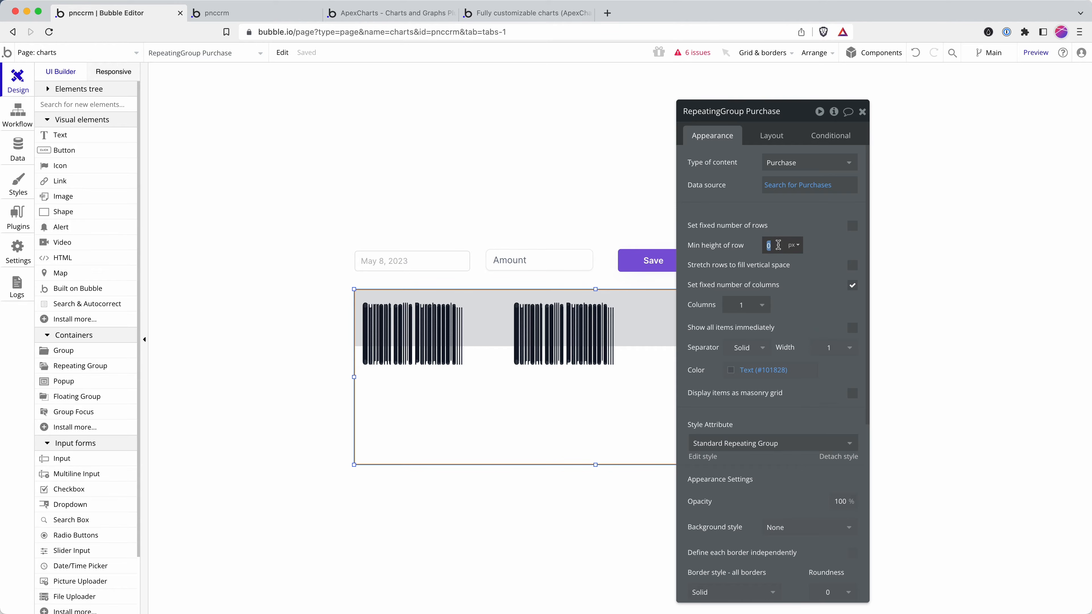
type("20")
key("Return")
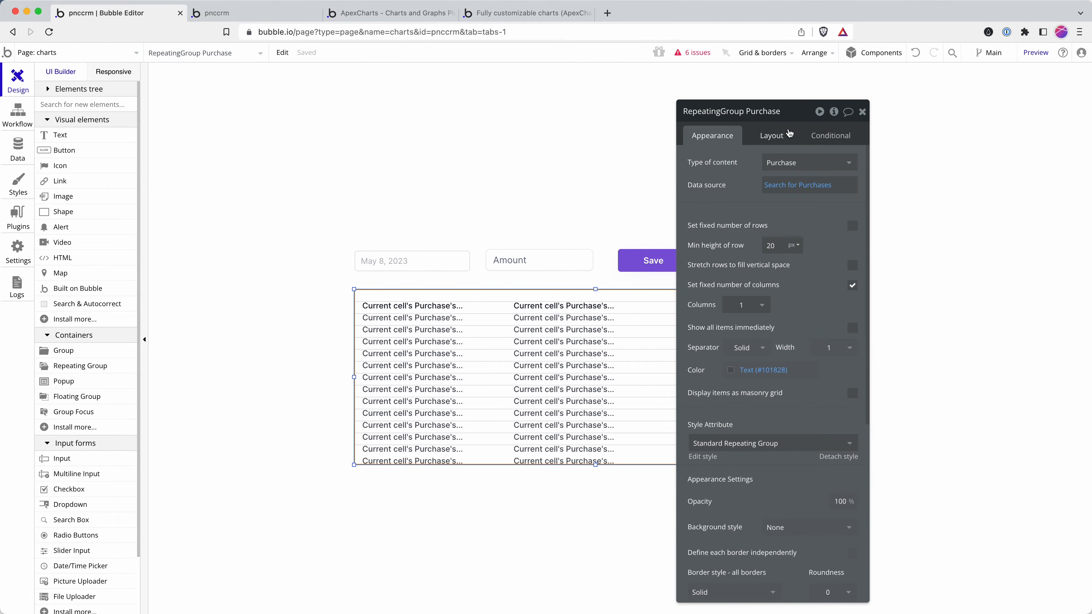
Set the cell's container layout of the Purchase repeating group to Row.
left_click(772, 135)
left_click(800, 163)
left_click(788, 249)
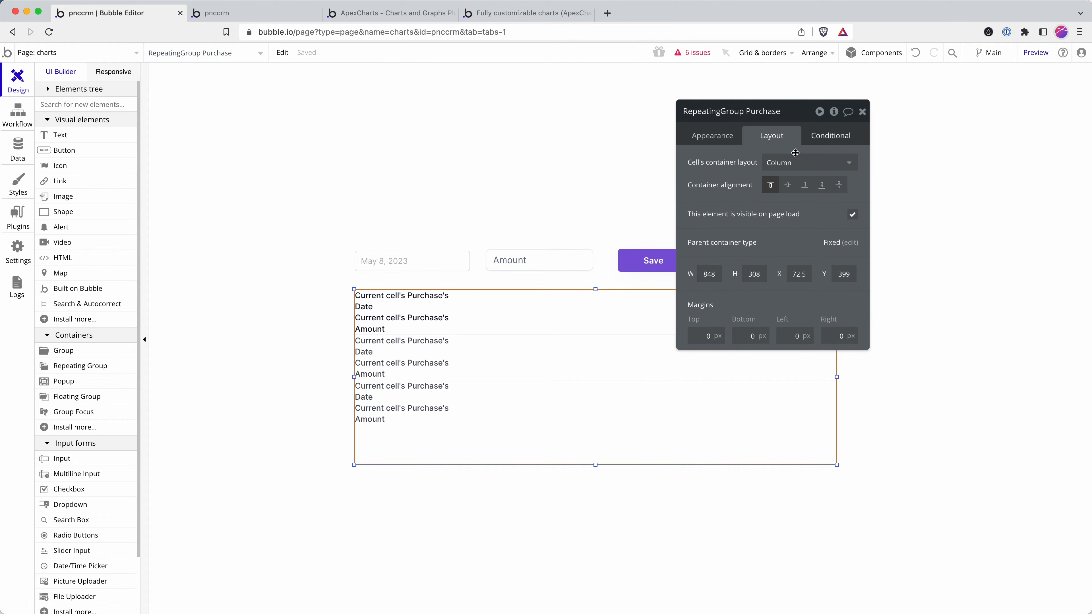
left_click(800, 163)
left_click(787, 234)
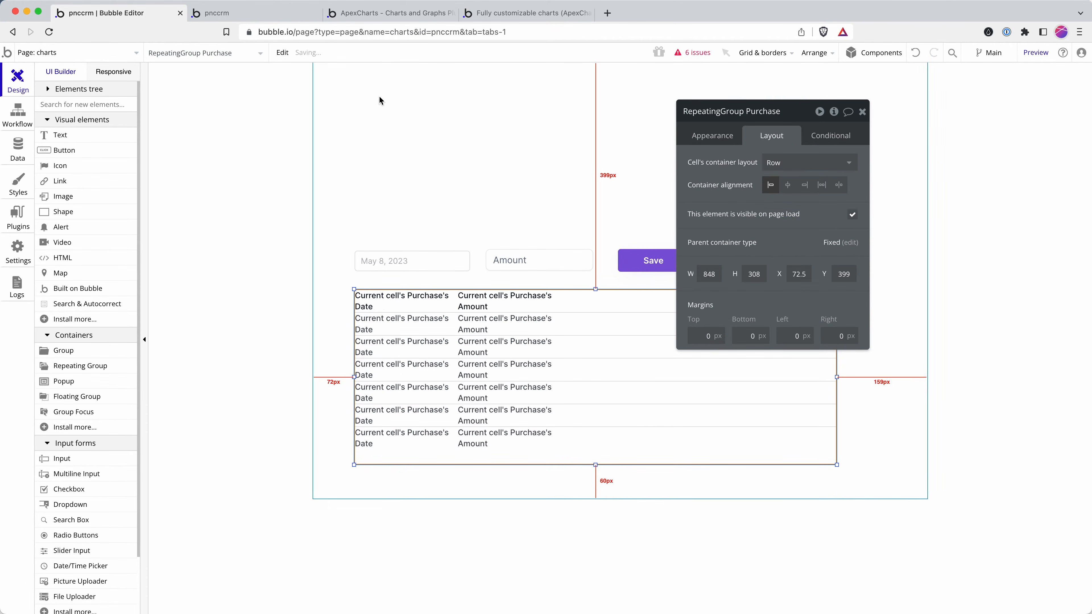
Reload the pnccrm app preview to check the layout of the purchase list.
left_click(253, 13)
left_click(295, 32)
key("Return")
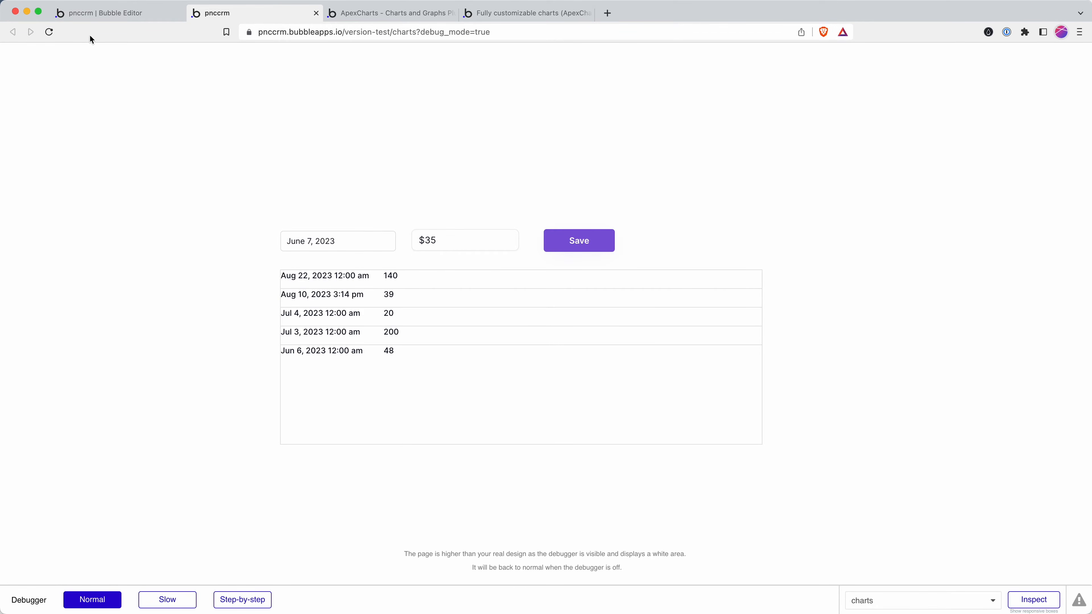
Return to the Bubble editor and search the installable plugins for "apex".
left_click(107, 13)
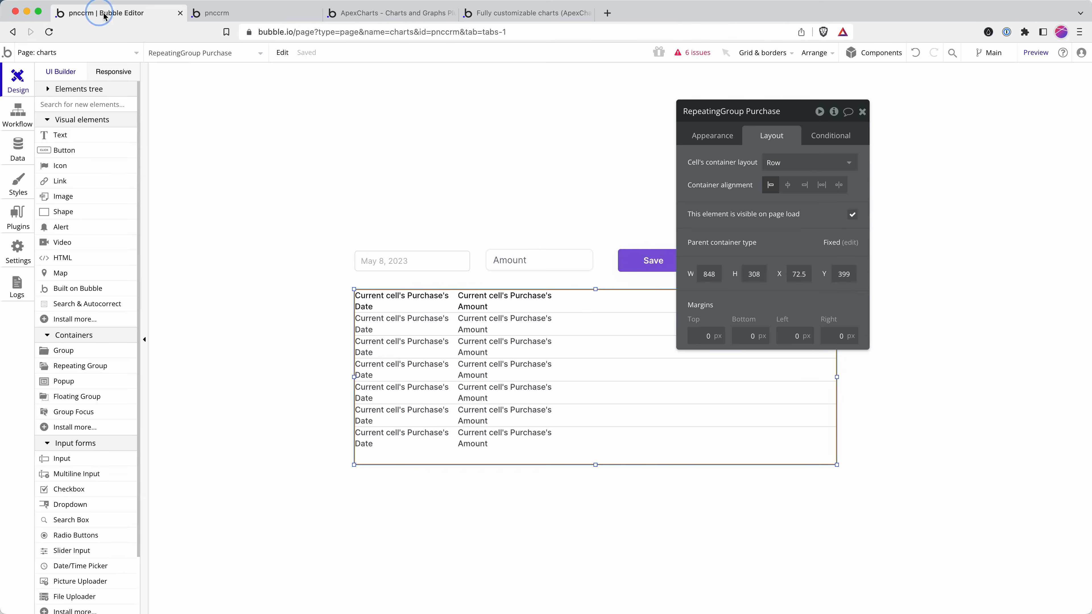
left_click(17, 217)
left_click(1063, 86)
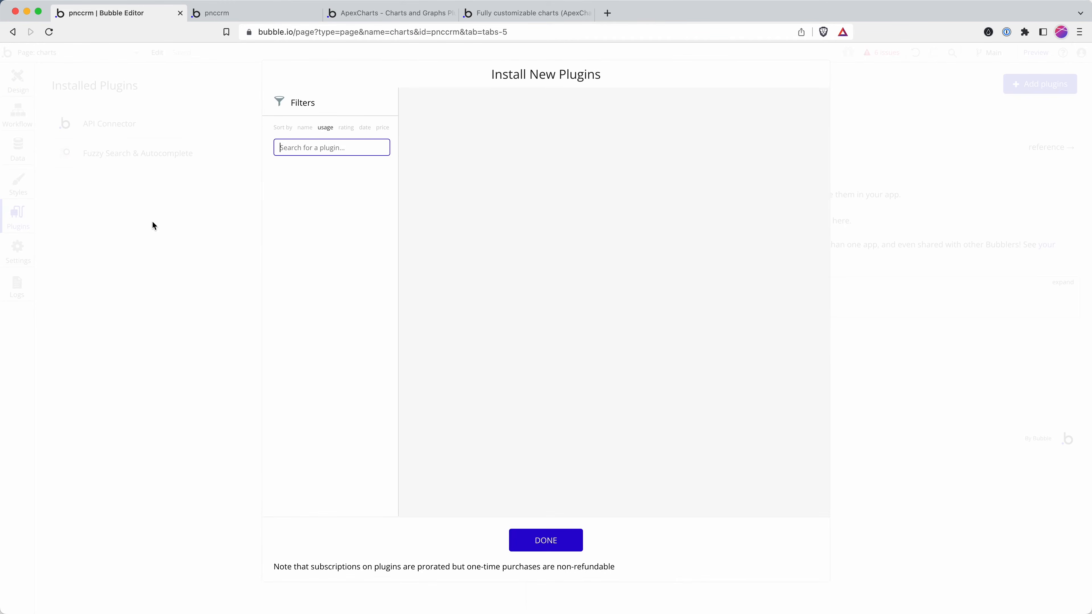
type("apex")
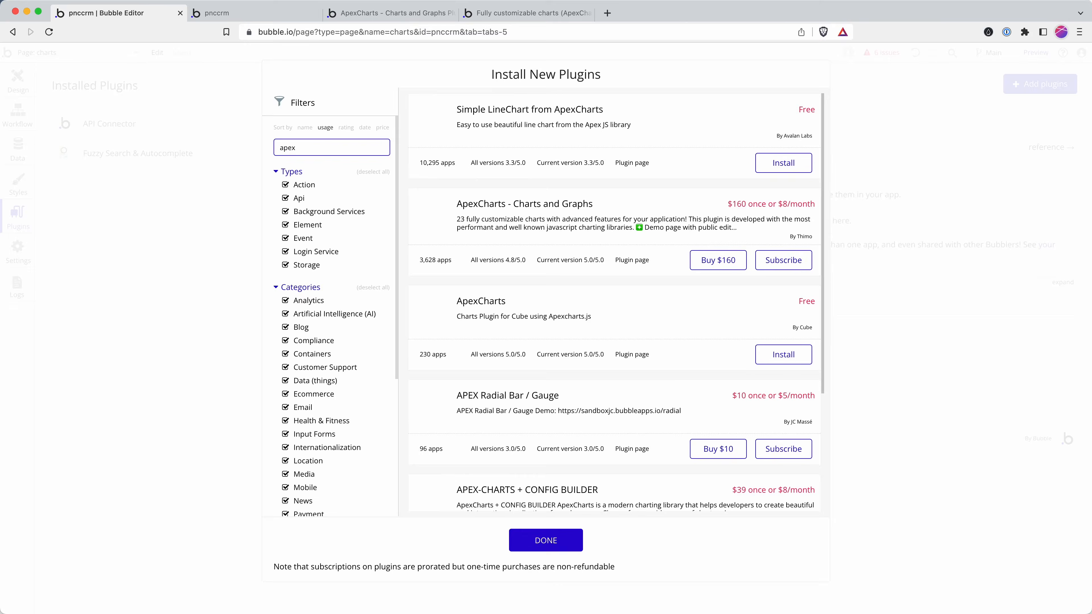
Subscribe to the "ApexCharts - Charts and Graphs" plugin at $8 per month and finish the plugin installation.
left_click(791, 264)
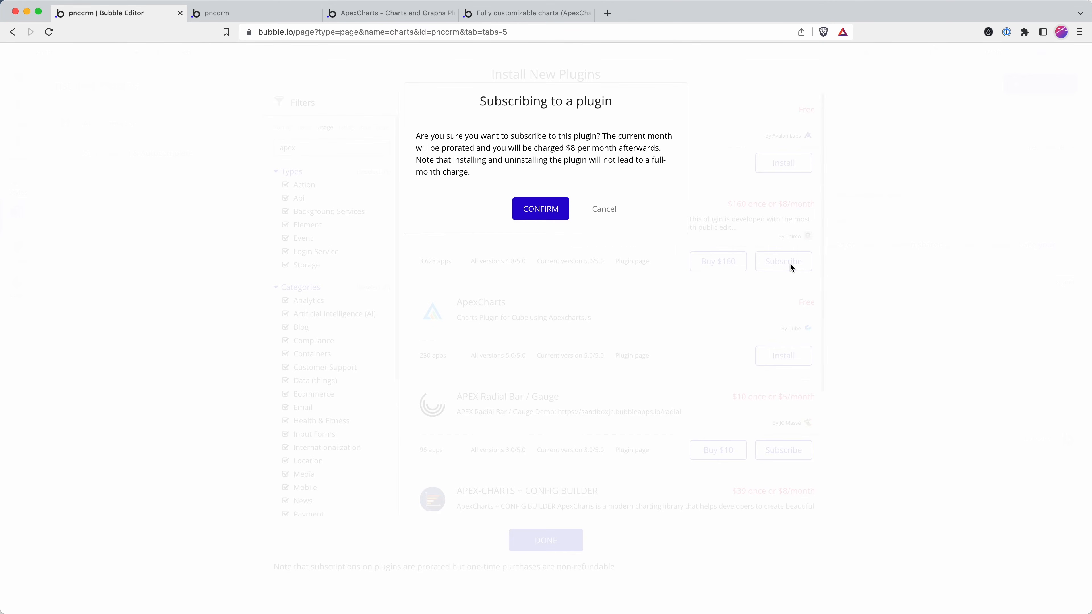
left_click(557, 209)
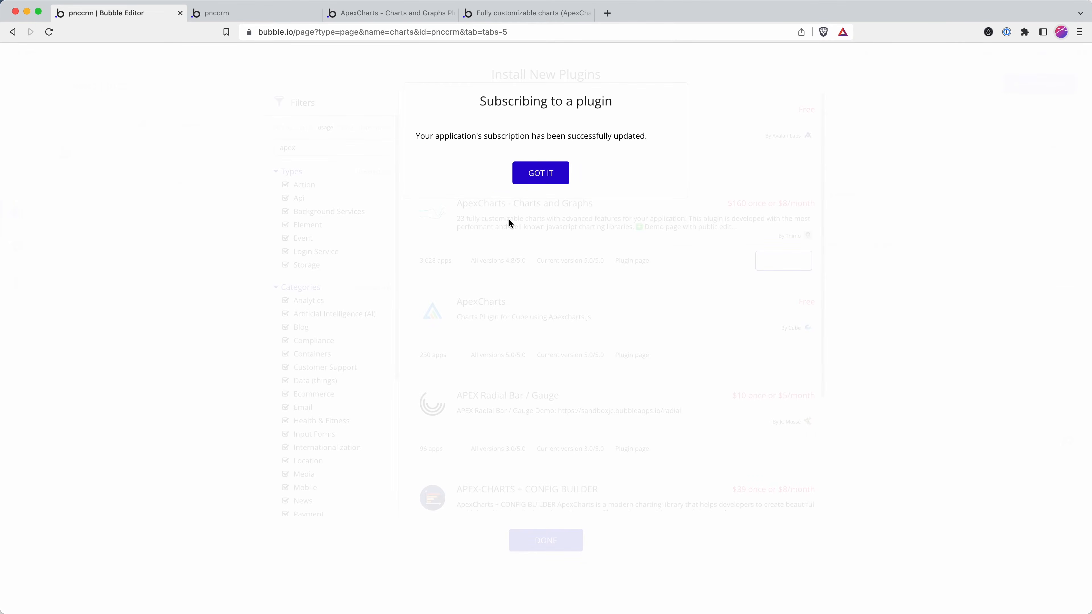
left_click(521, 178)
left_click(530, 539)
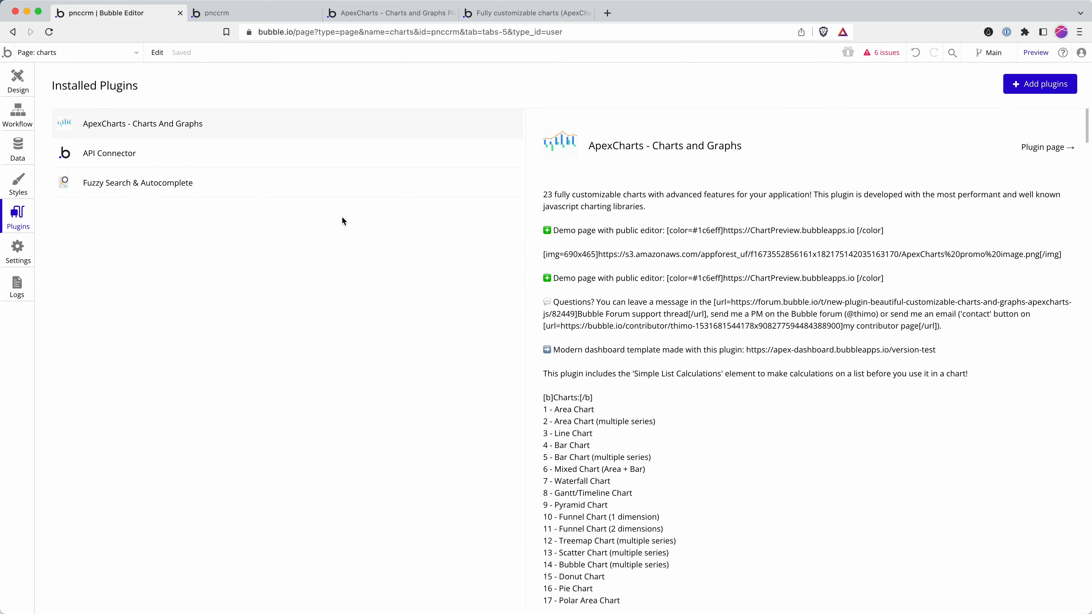
Return to the page design and look through the chart elements available among the visual elements.
left_click(13, 80)
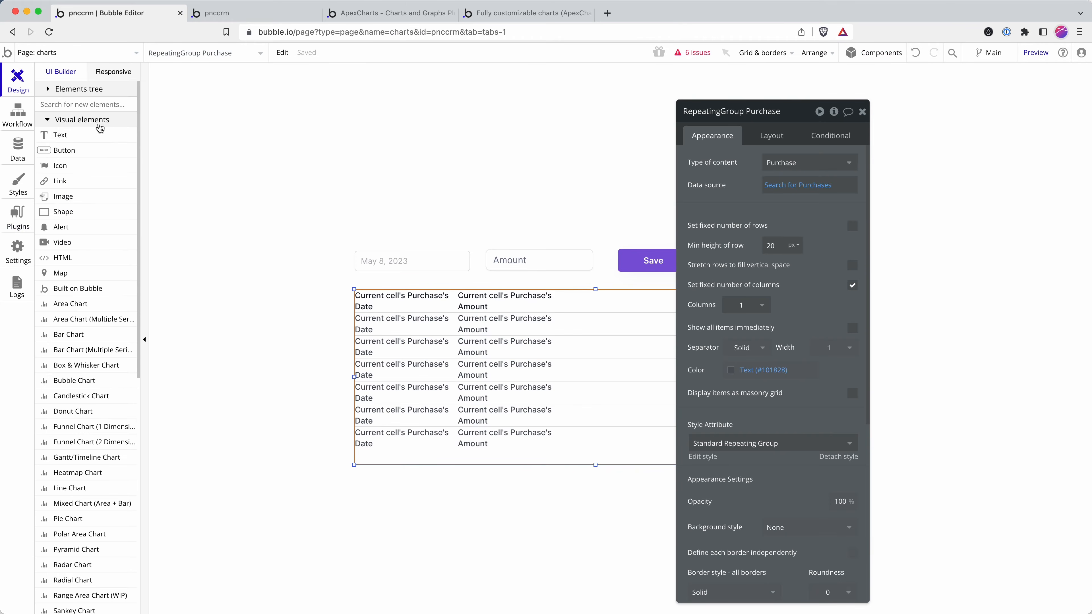
scroll(122, 224, "down", 3)
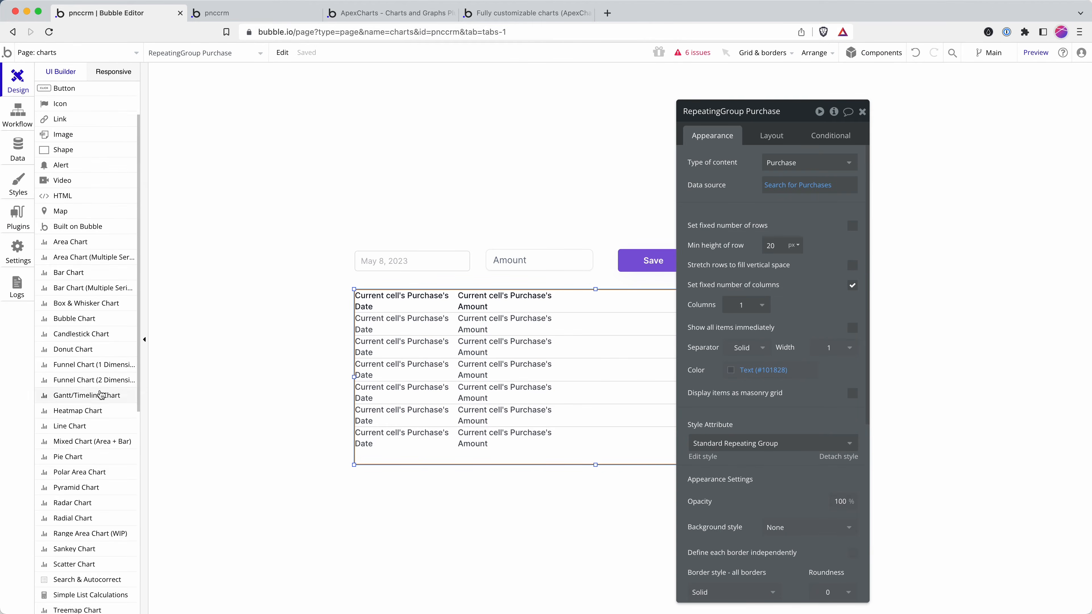
scroll(103, 399, "down", 3)
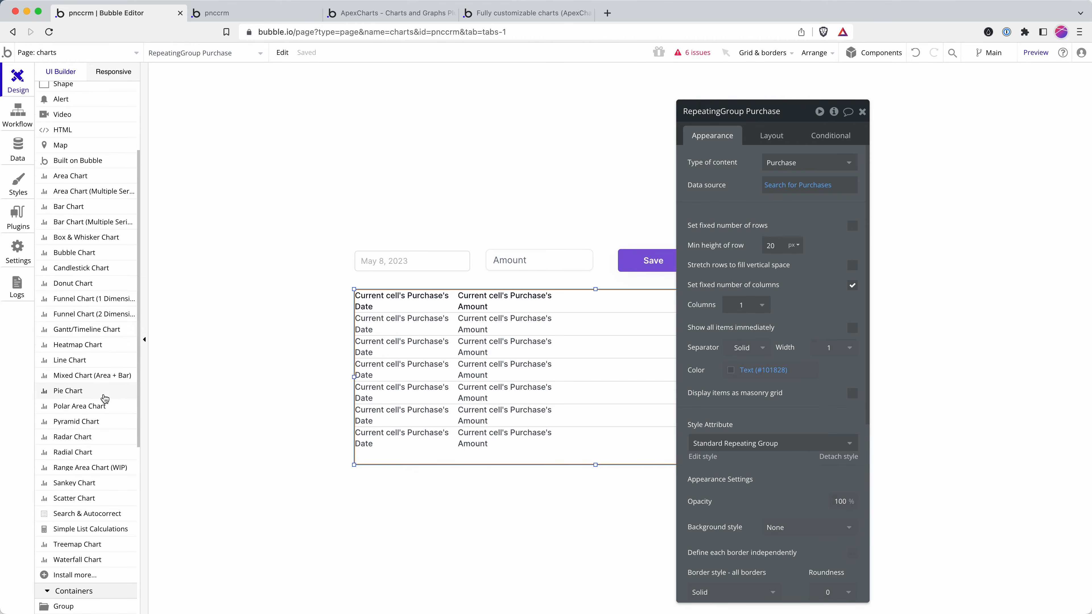
scroll(104, 399, "up", 3)
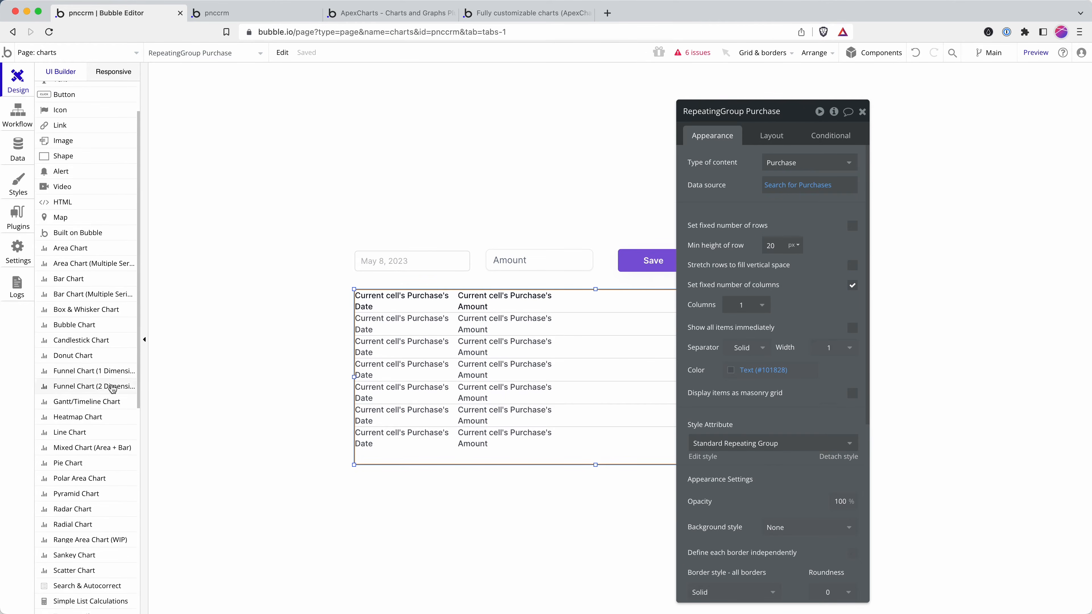
View Demo 1 on the ApexCharts preview site and open its public page editor.
left_click(487, 9)
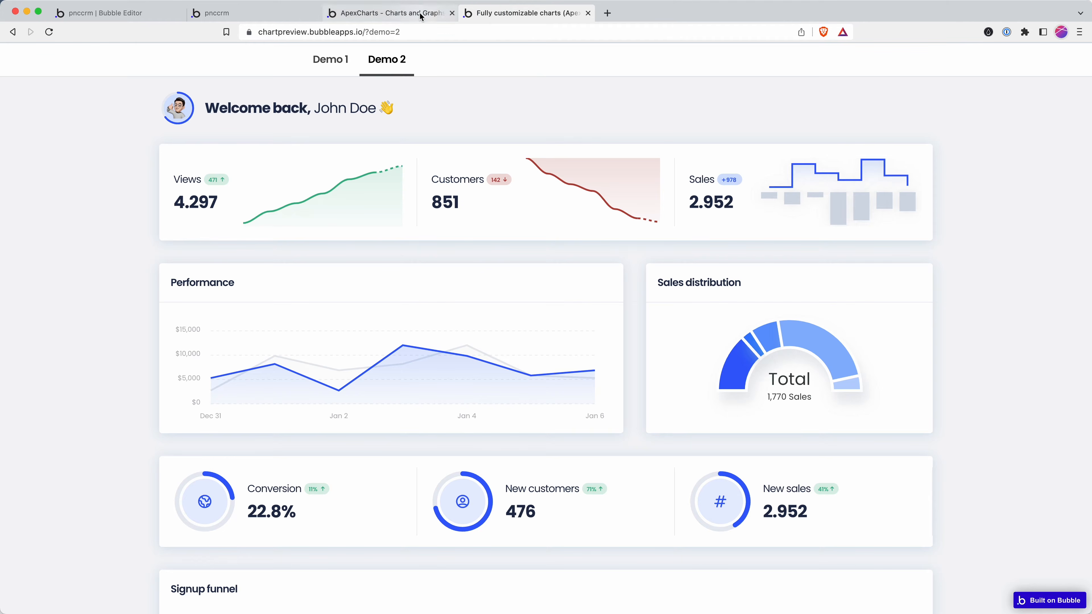
left_click(337, 68)
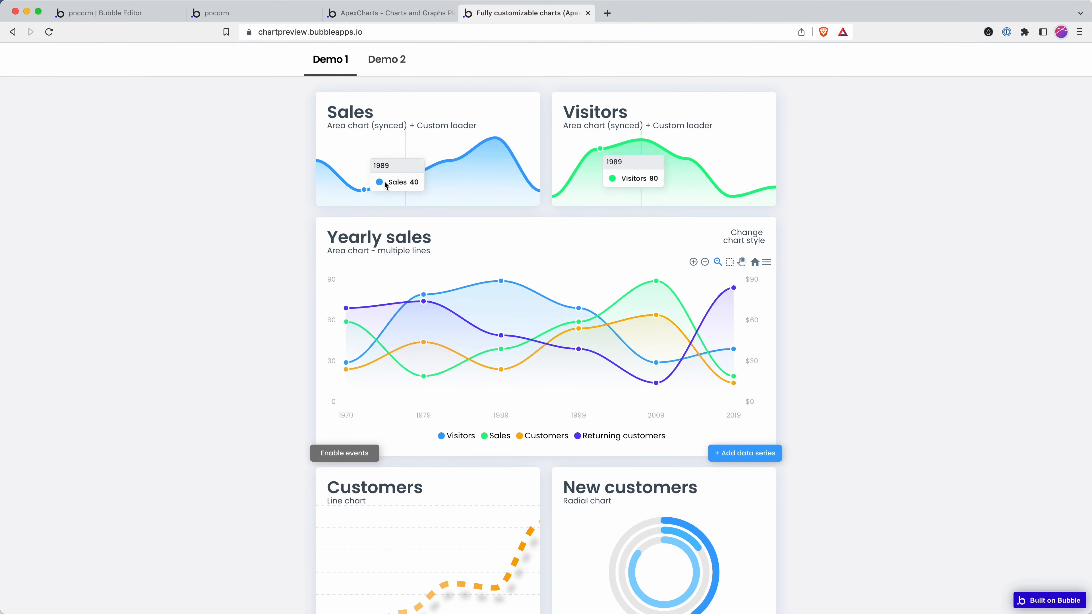
scroll(452, 89, "up", 5)
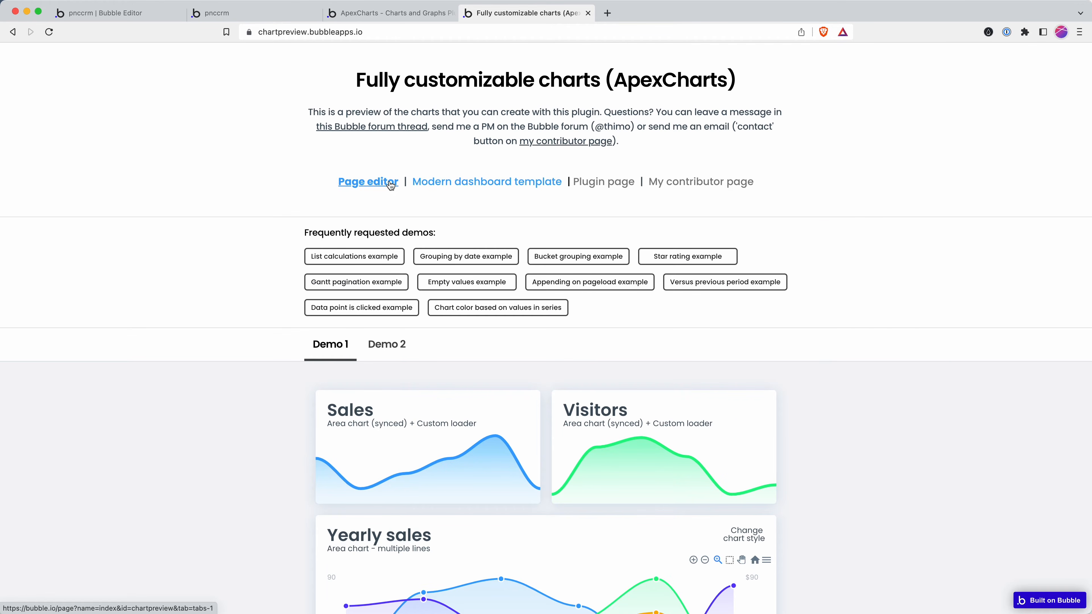
left_click(364, 184)
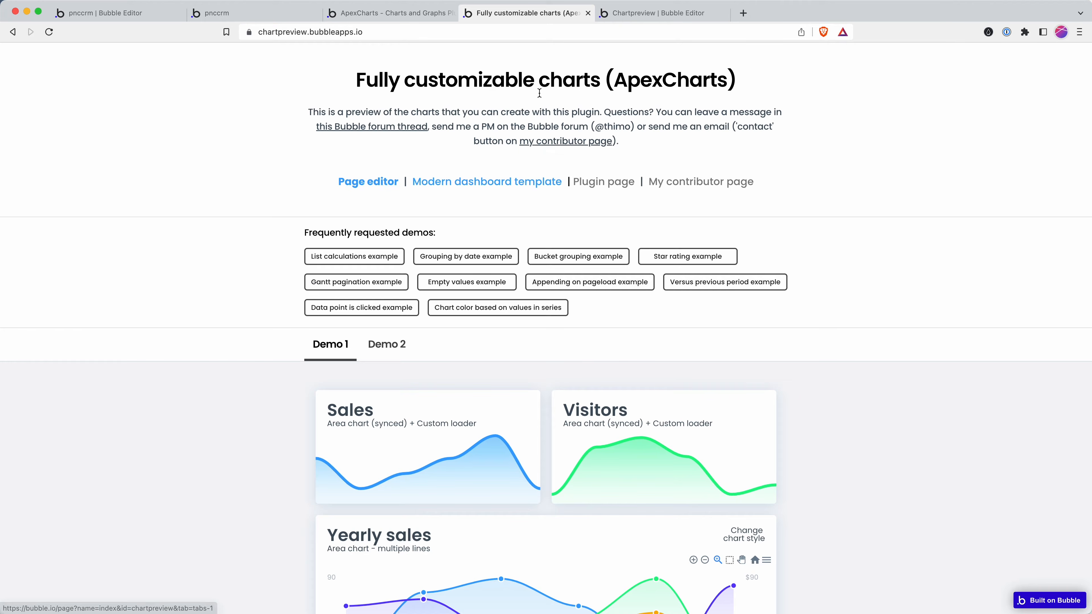
left_click(649, 20)
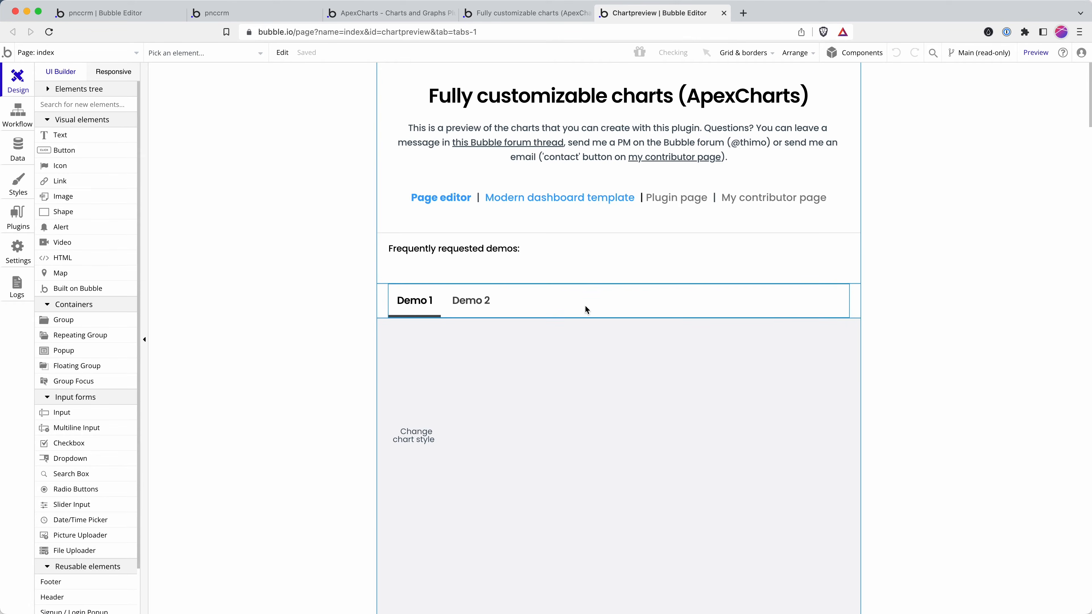
Inspect the multi-line area chart on the demo's index page and expand the page's elements tree.
scroll(452, 366, "down", 3)
left_click(423, 342)
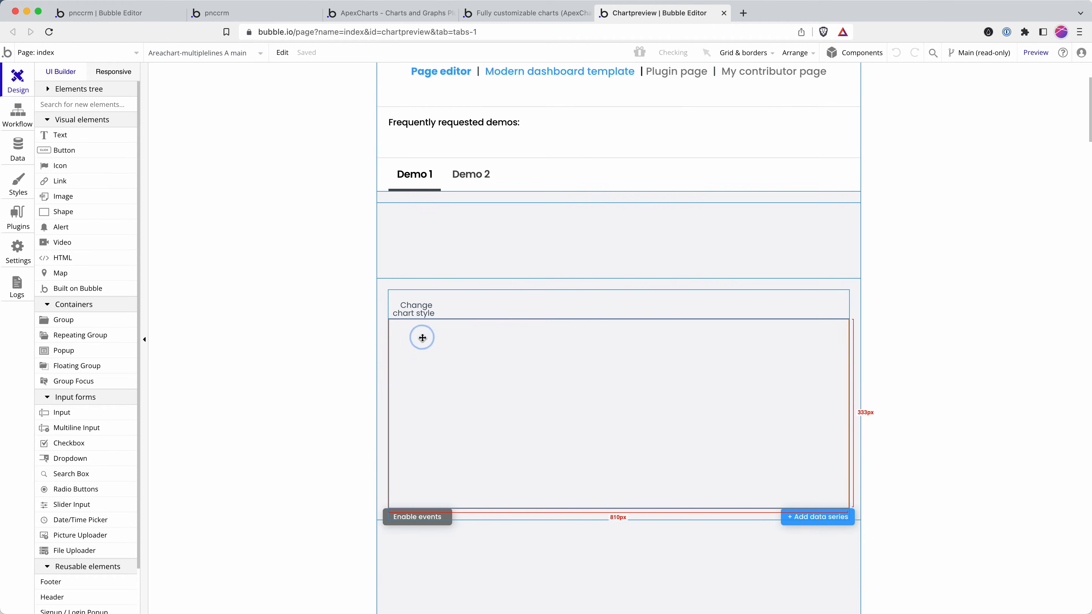
left_click(47, 89)
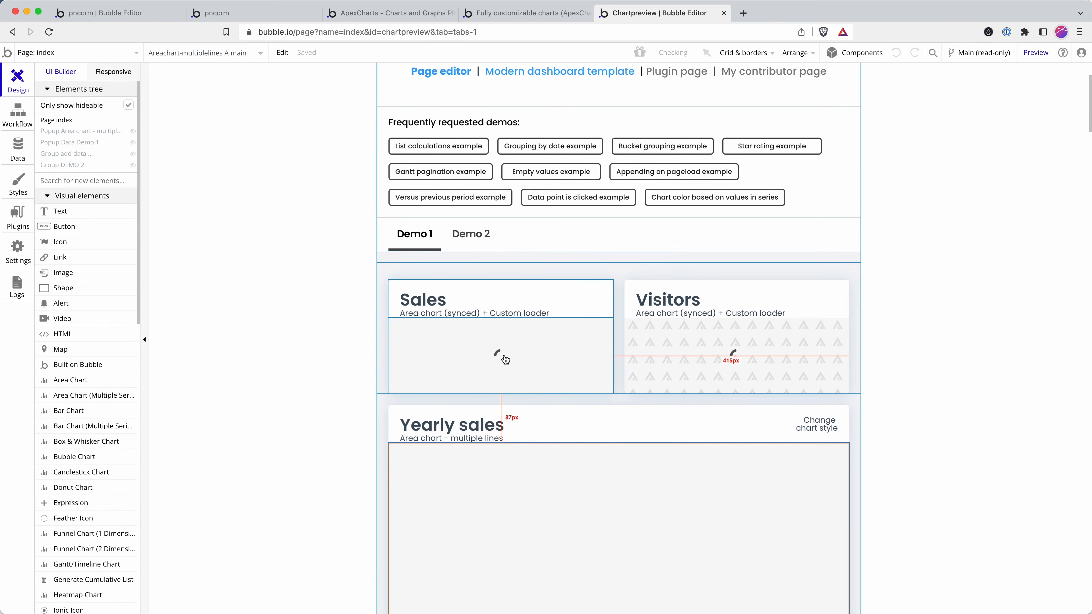
Open the properties of the Sales area chart in the demo page to examine its series settings.
left_click(592, 183)
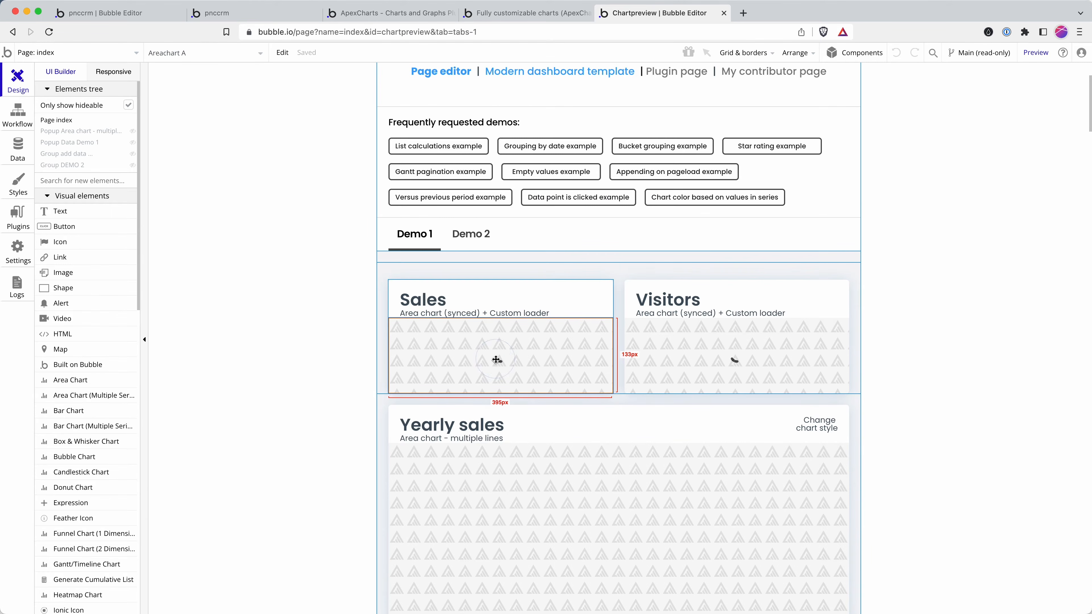
double_click(496, 360)
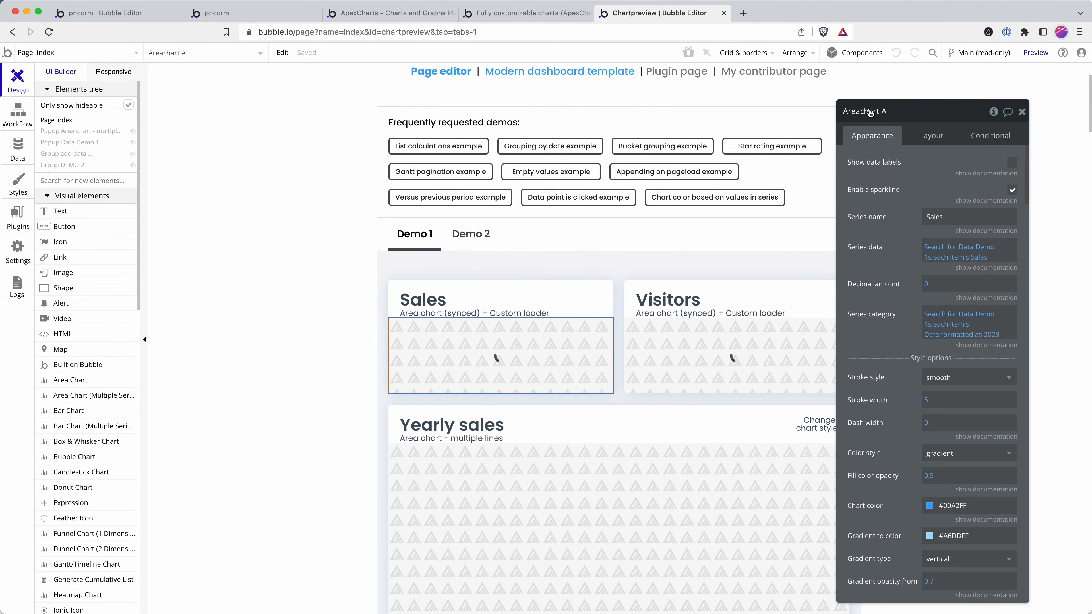
Return to the pnccrm editor's charts page and draw an Area Chart element above the date and amount inputs.
left_click(121, 14)
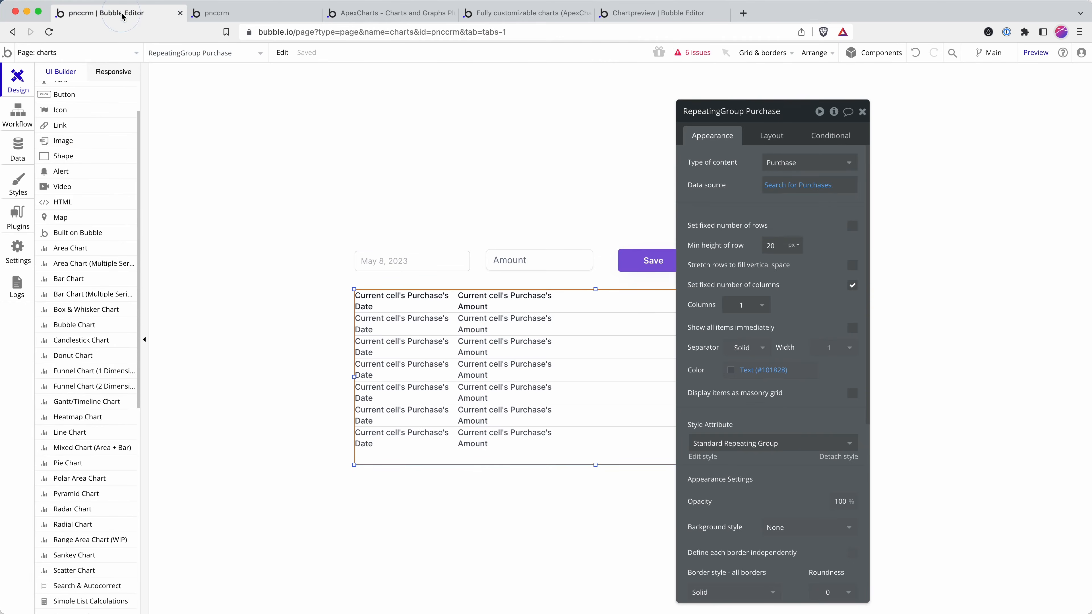
scroll(74, 107, "up", 3)
left_click(66, 106)
type("area")
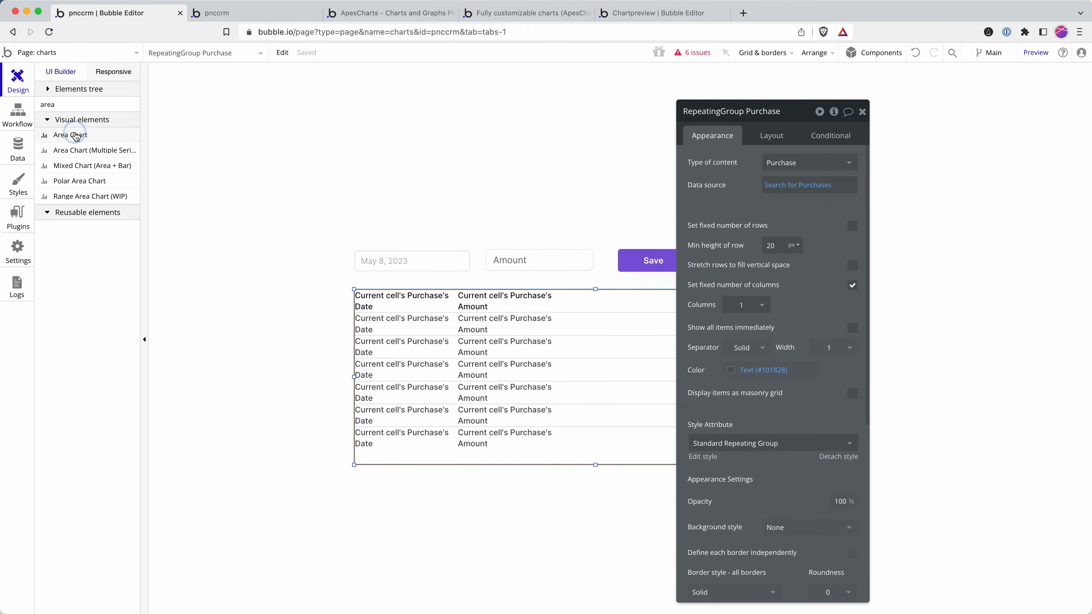
left_click(77, 136)
mouse_move(373, 83)
left_mouse_down()
mouse_move(765, 210)
mouse_move(850, 224)
left_mouse_up()
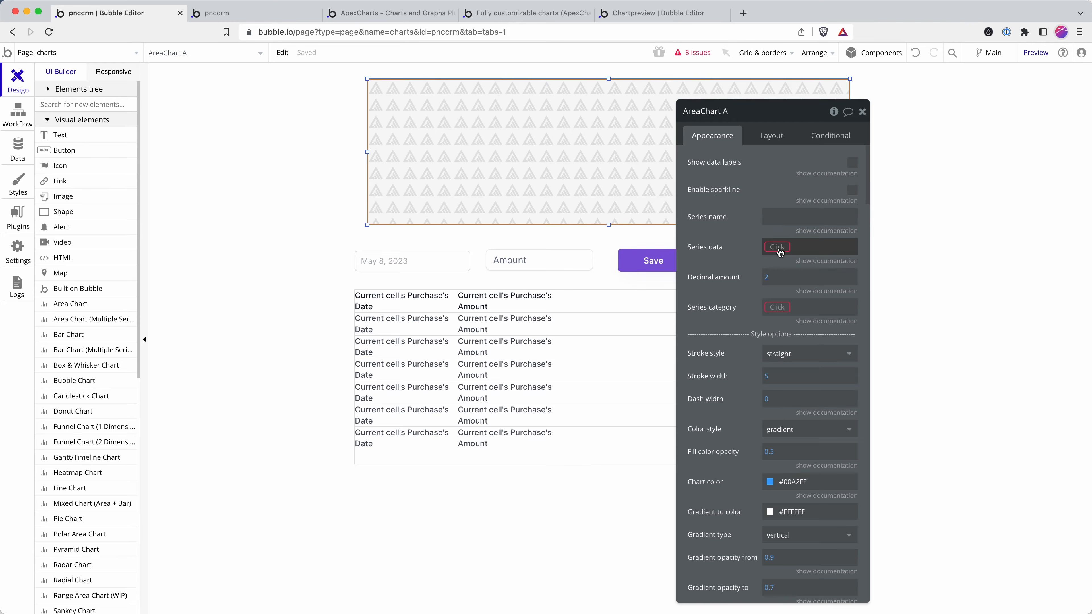
Check the demo's Sales chart settings, return to the charts page and set the new area chart's series name to Sales.
left_click(666, 12)
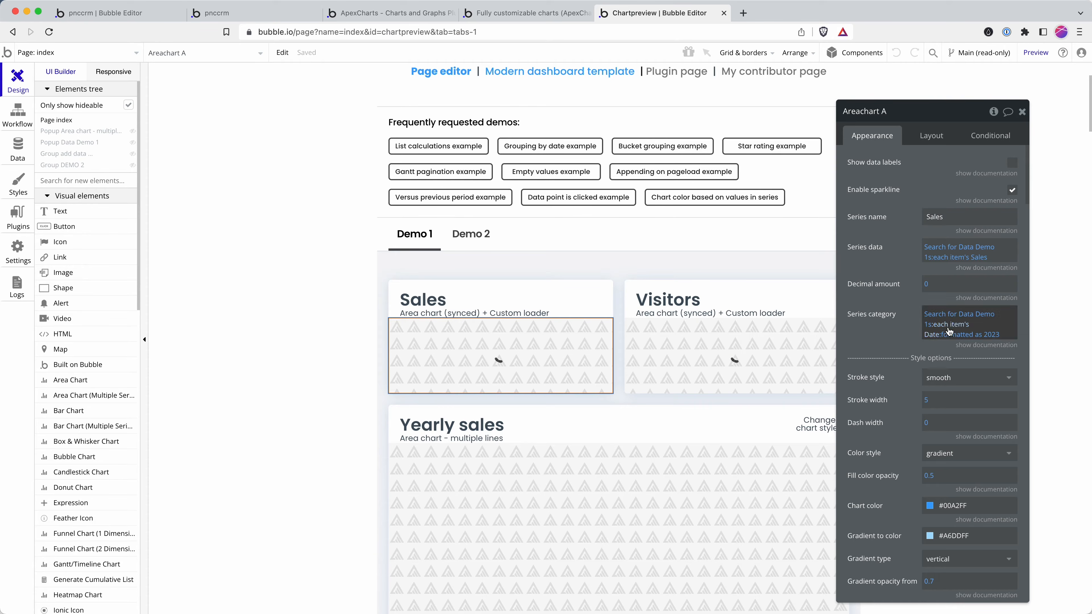
left_click(92, 16)
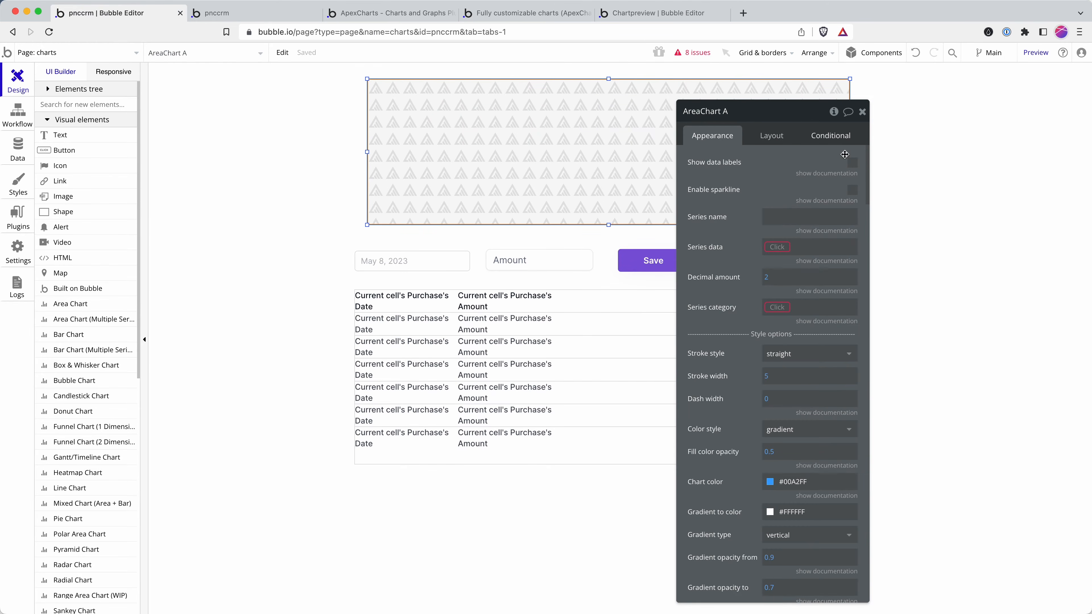
left_click(815, 218)
type("sales")
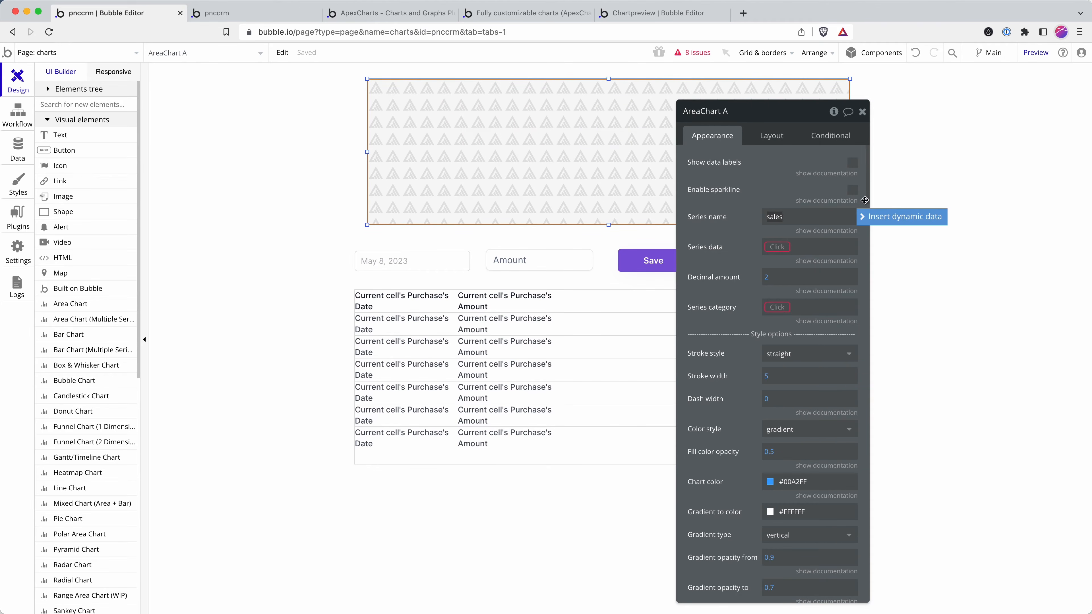
key("super+a")
type("Sales")
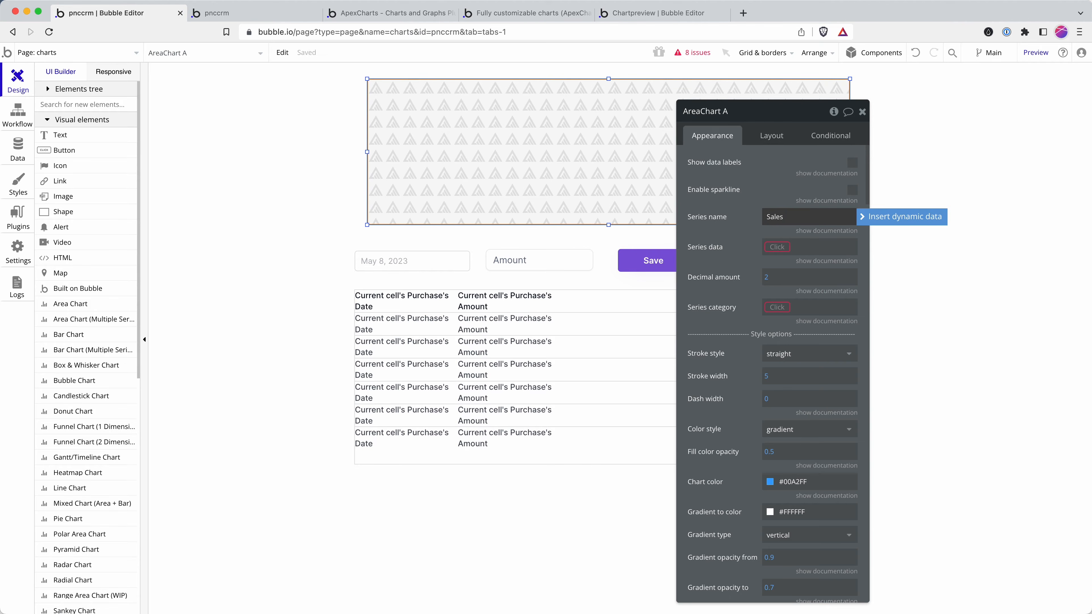
Set the area chart's series data to a search for Purchases sorted by Date with Descending set to "no".
left_click(777, 247)
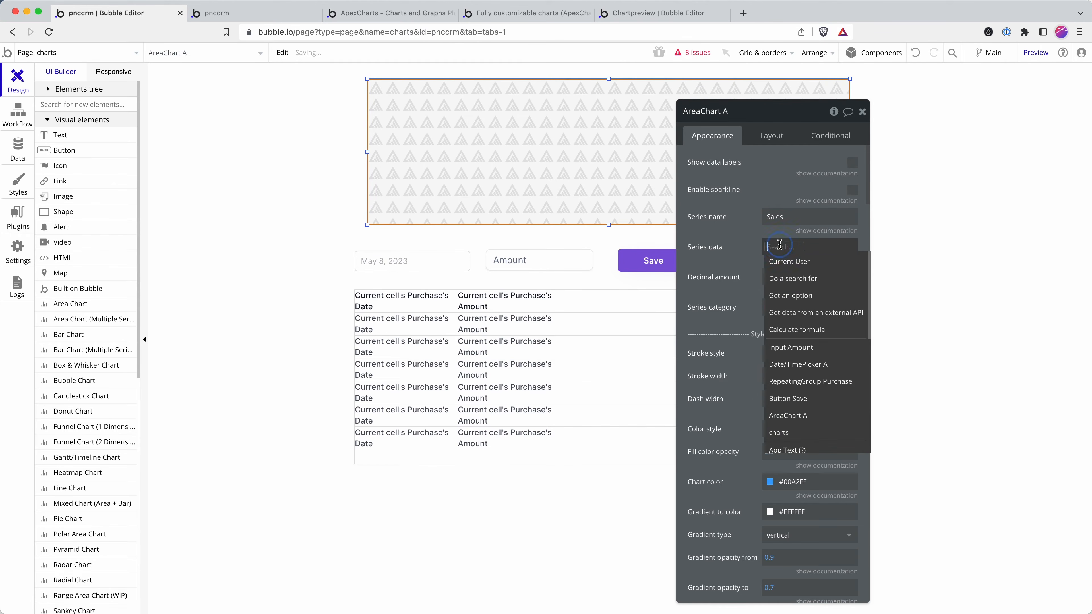
left_click(807, 282)
left_click(608, 138)
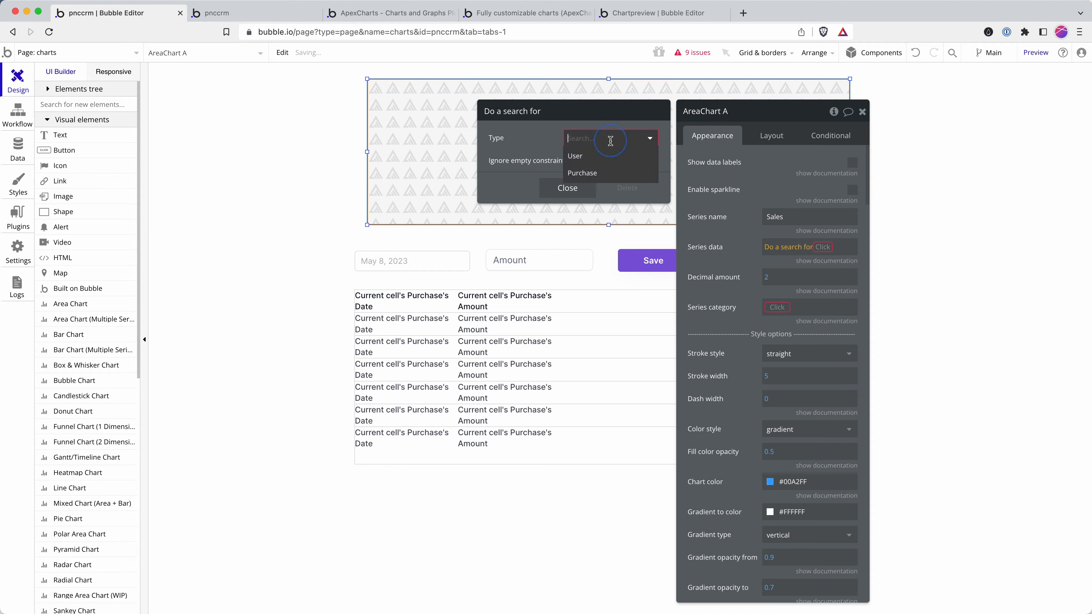
left_click(600, 173)
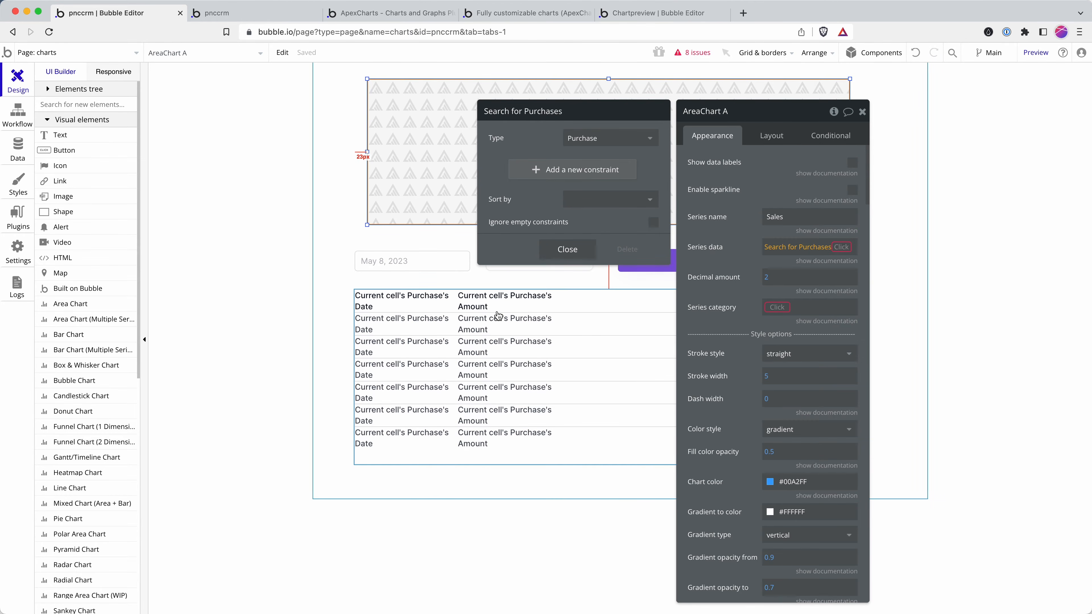
left_click(596, 199)
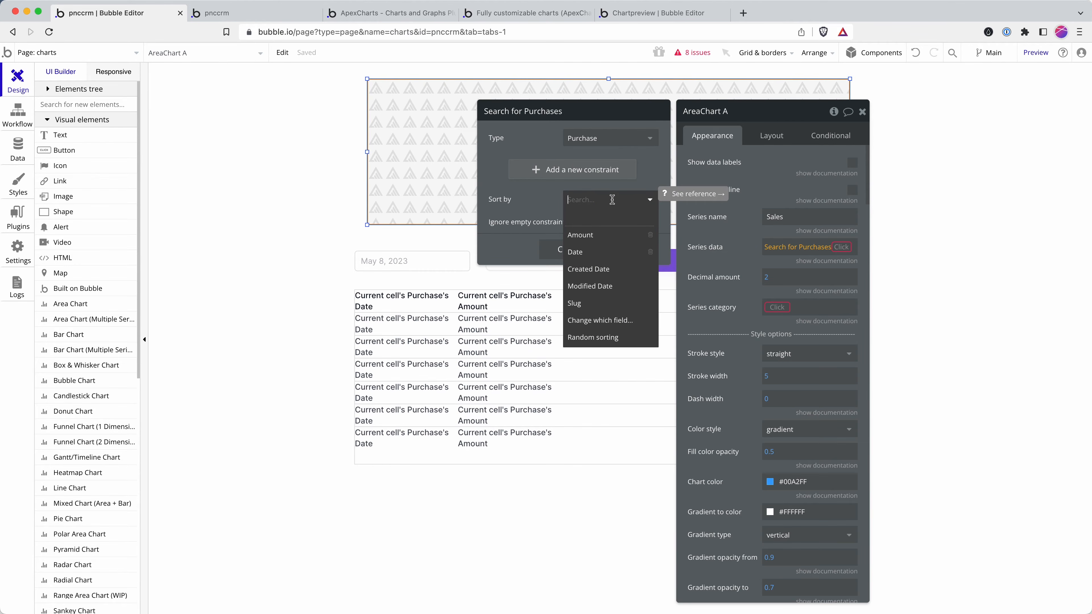
left_click(602, 252)
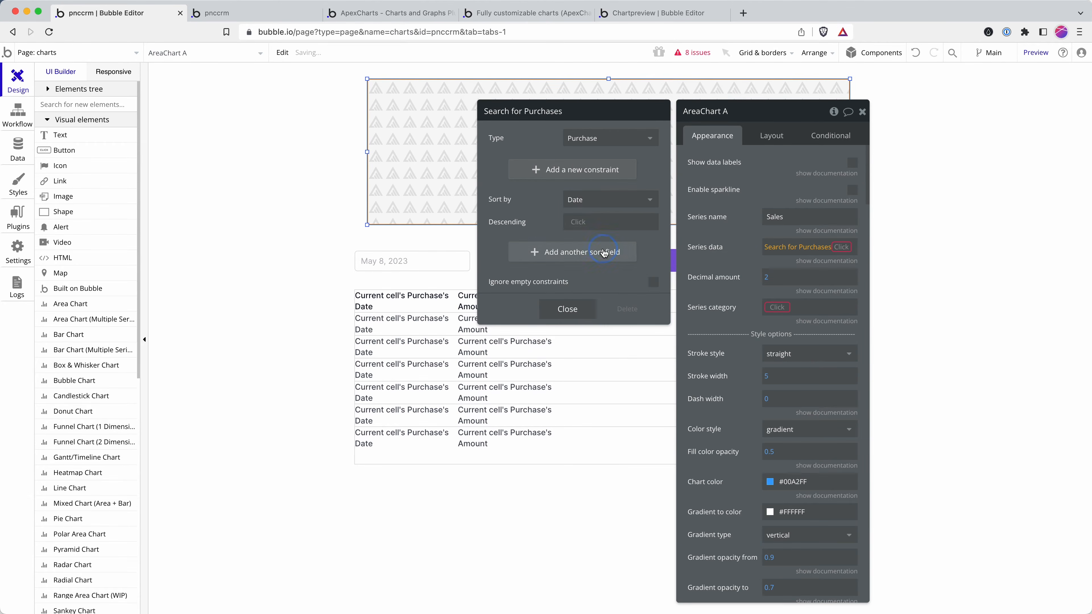
left_click(581, 221)
left_click(590, 271)
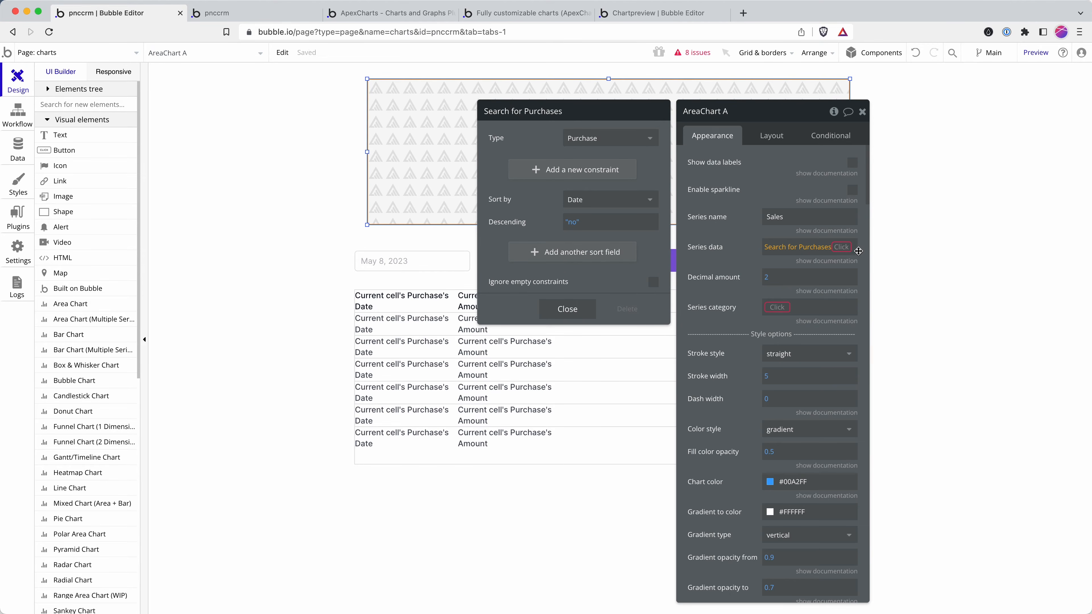
Extend the series data's Purchase search to return each item's Amount.
left_click(839, 248)
scroll(808, 373, "down", 5)
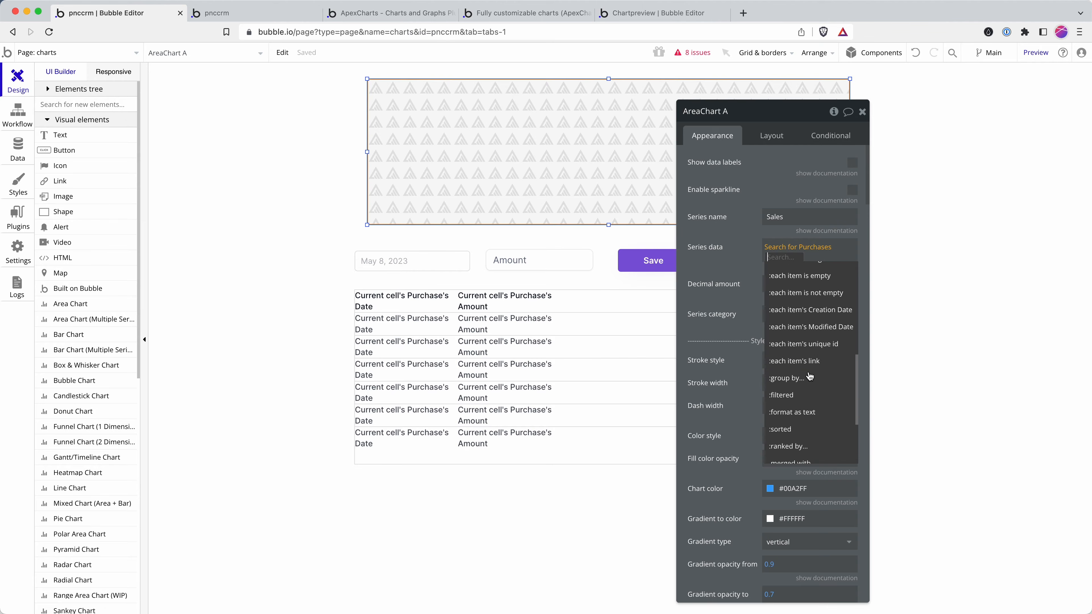
type("am")
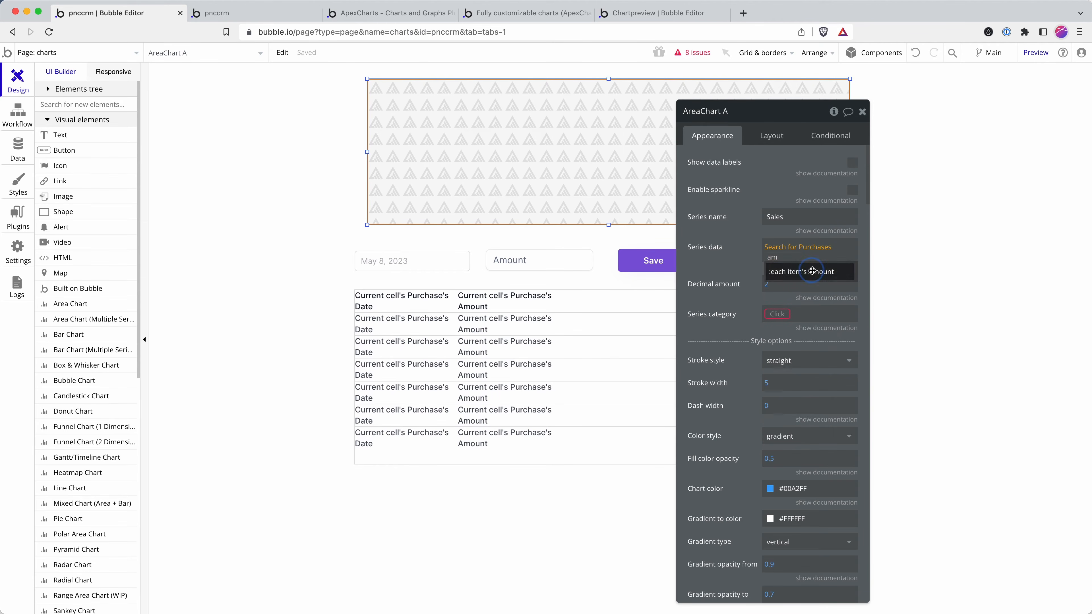
left_click(815, 271)
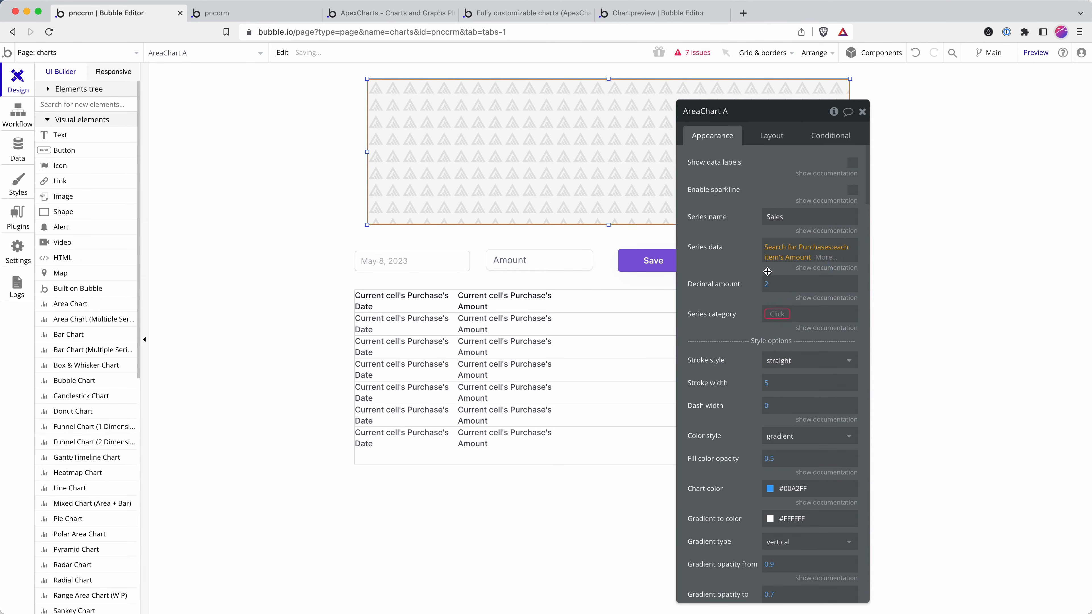
left_click(776, 313)
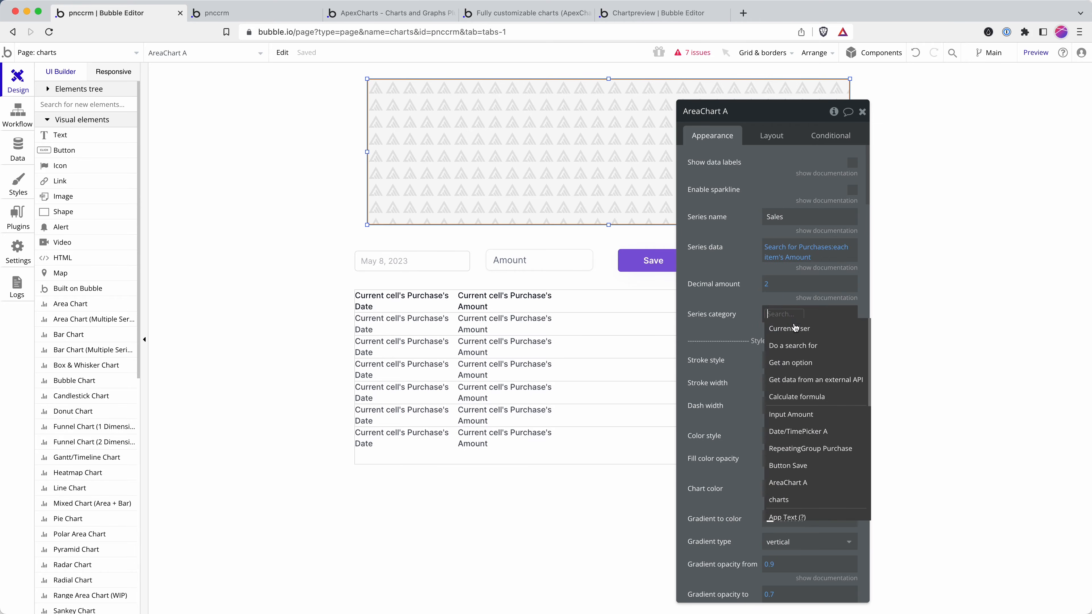
left_click(795, 346)
left_click(586, 145)
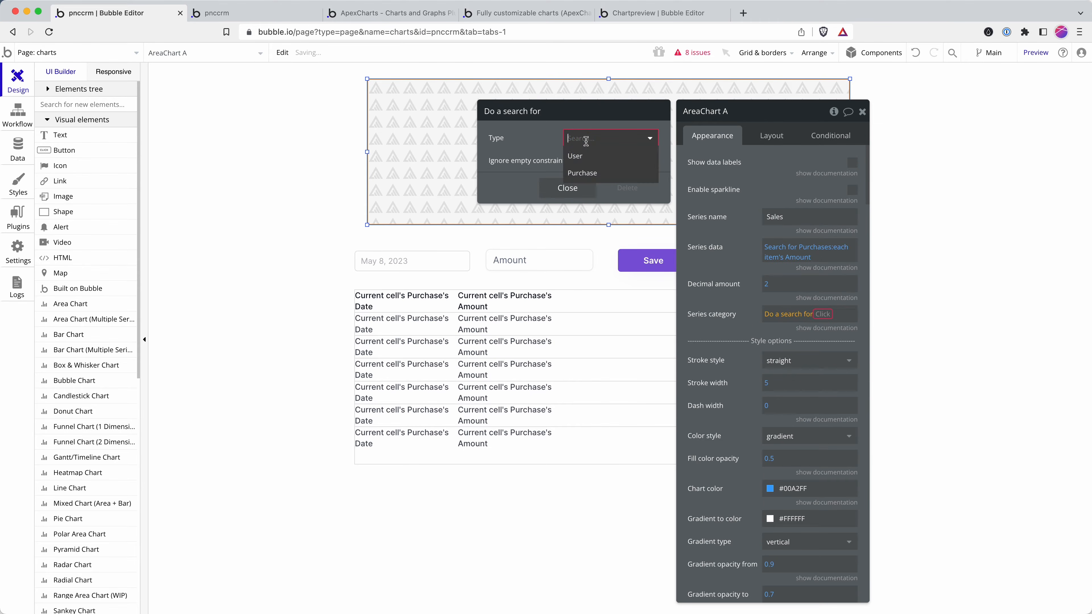
Copy the series data expression into the series category and change its field to each item's Date.
left_click(805, 248)
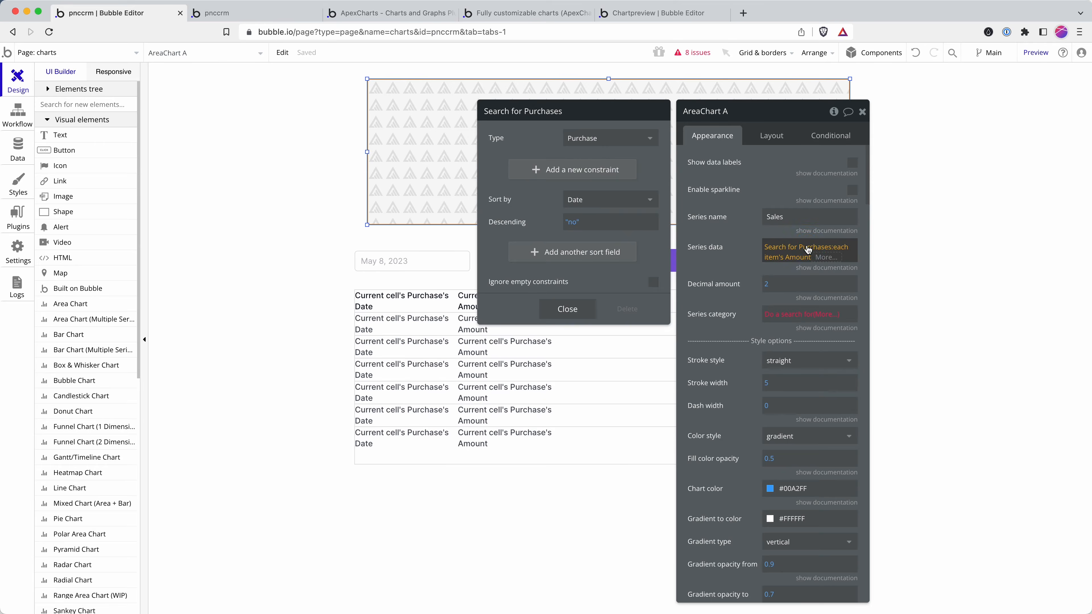
right_click(787, 250)
left_click(907, 215)
right_click(782, 316)
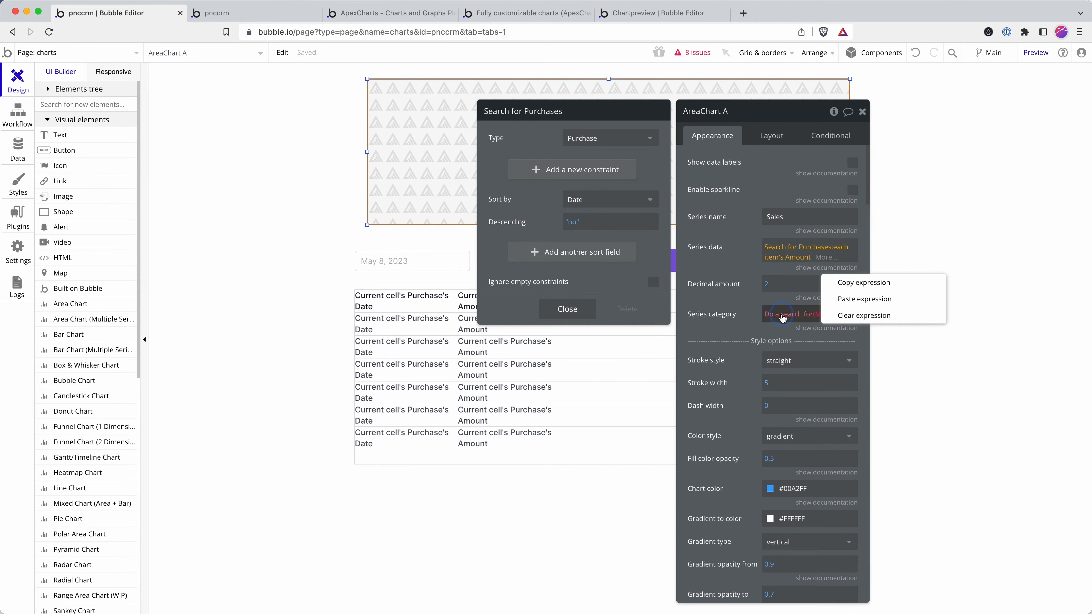
left_click(864, 299)
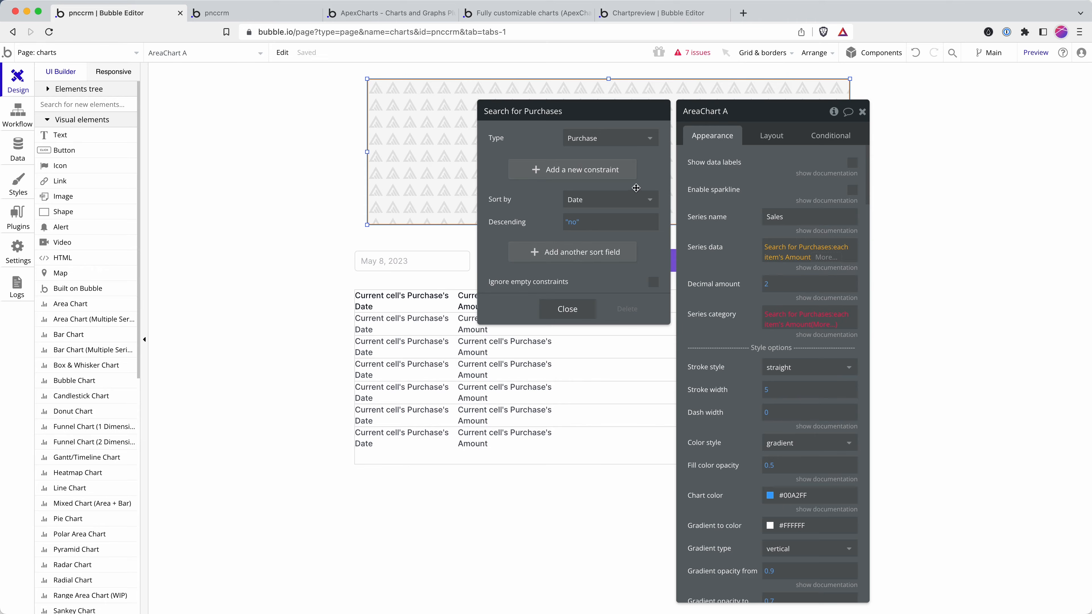
left_click(791, 324)
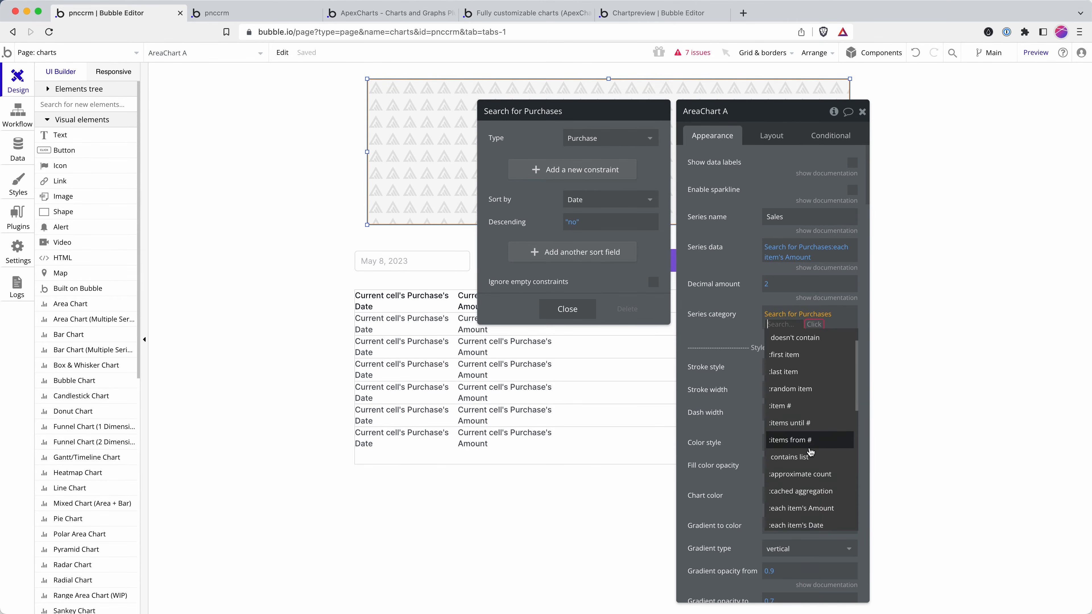
type("date")
left_click(796, 339)
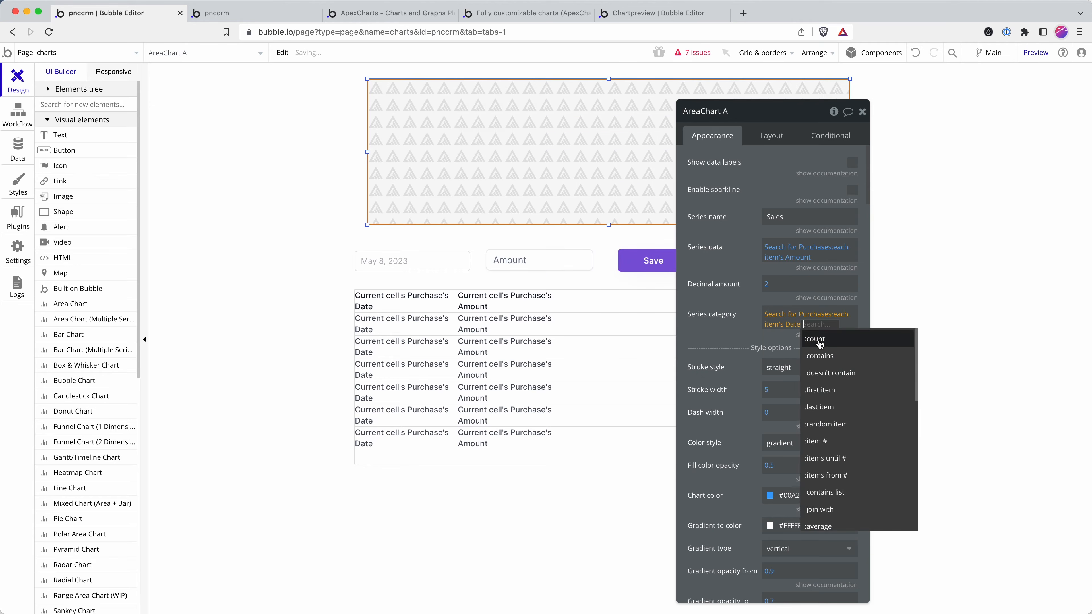
Format the series category dates in the "May 8, 2023" style and preview the charts page.
type("fo")
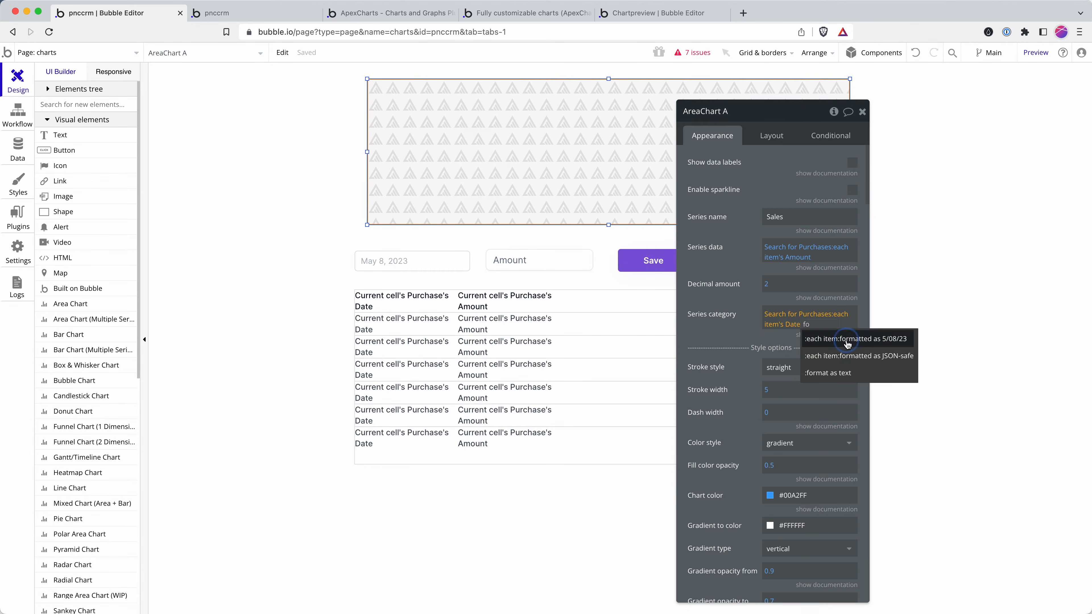
left_click(840, 341)
left_click(630, 145)
left_click(594, 190)
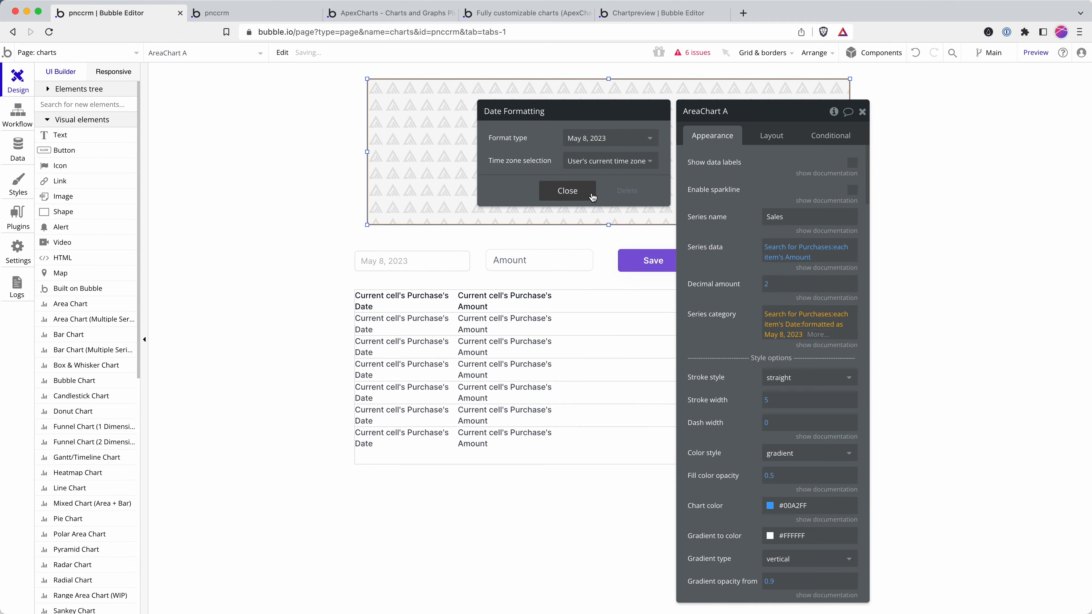
left_click(630, 191)
left_click(1033, 53)
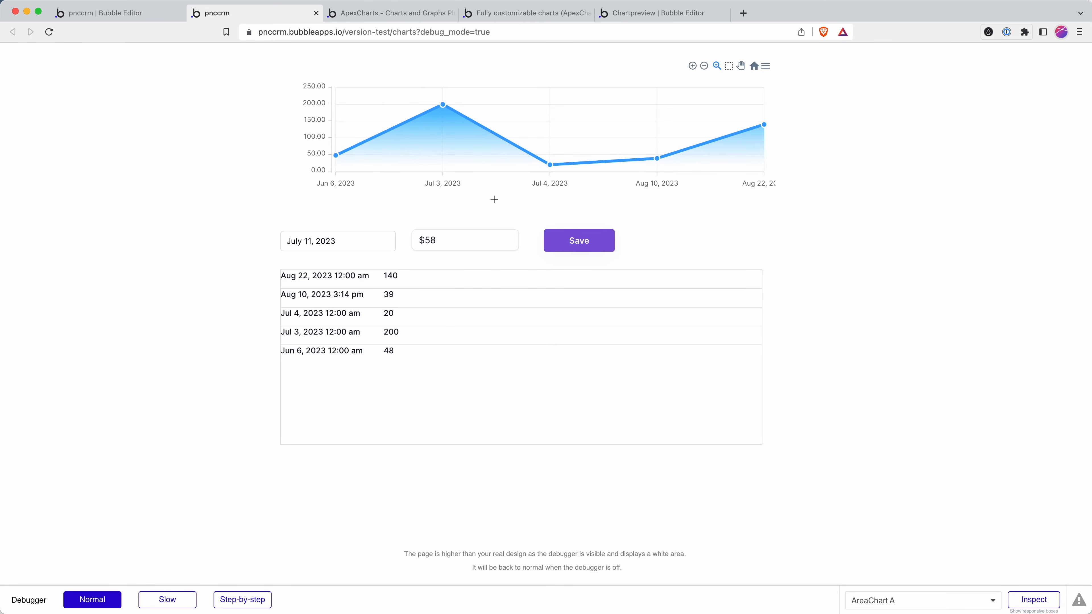
Return to the editor and group the series data's Purchase search by Date with Month as the type of grouping.
left_click(108, 12)
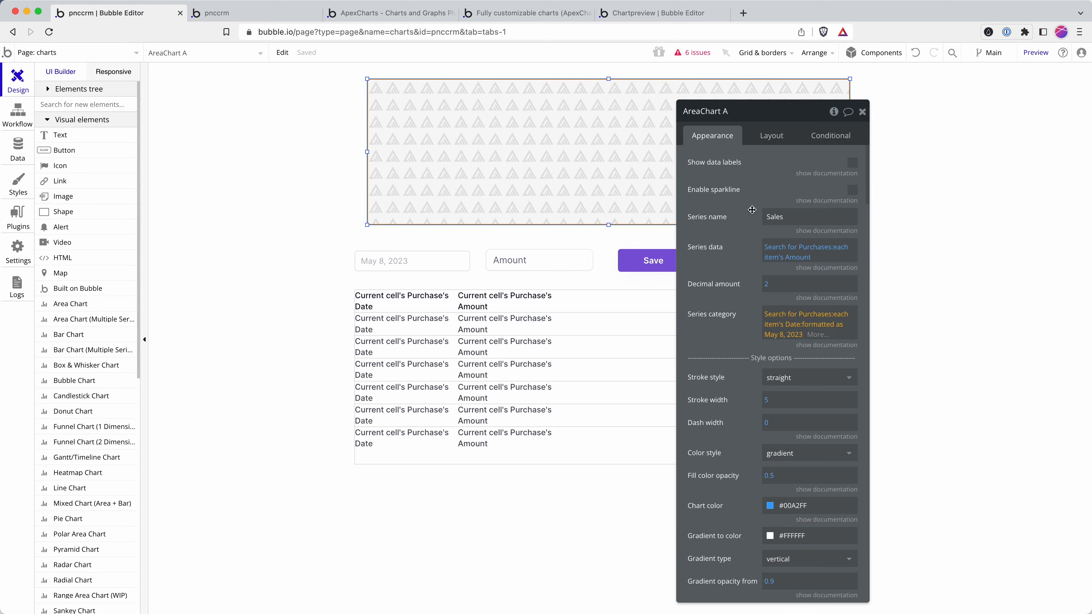
left_click(807, 259)
type("gr")
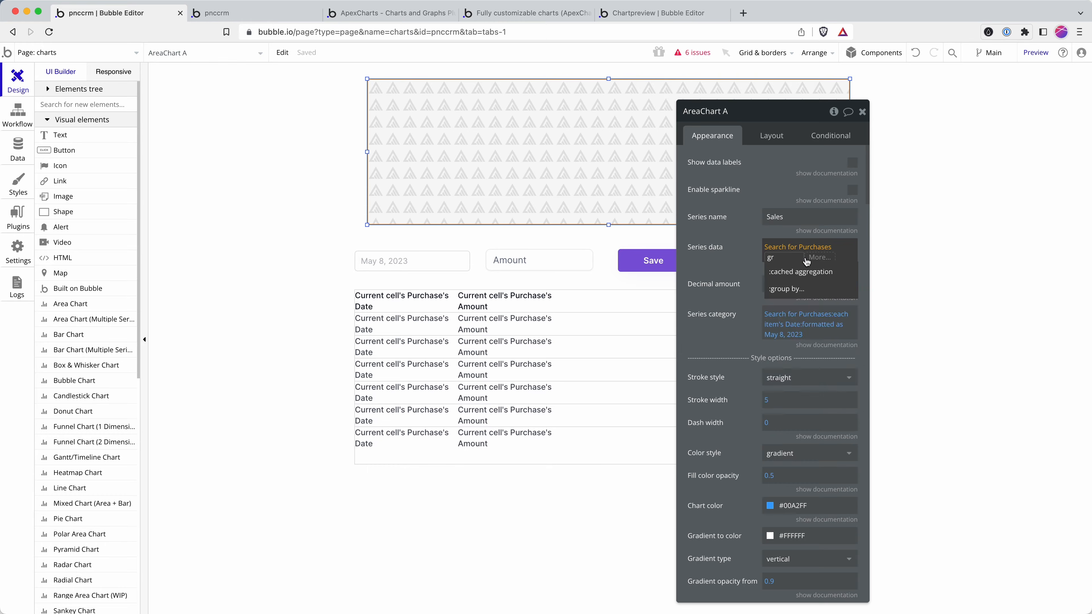
left_click(800, 287)
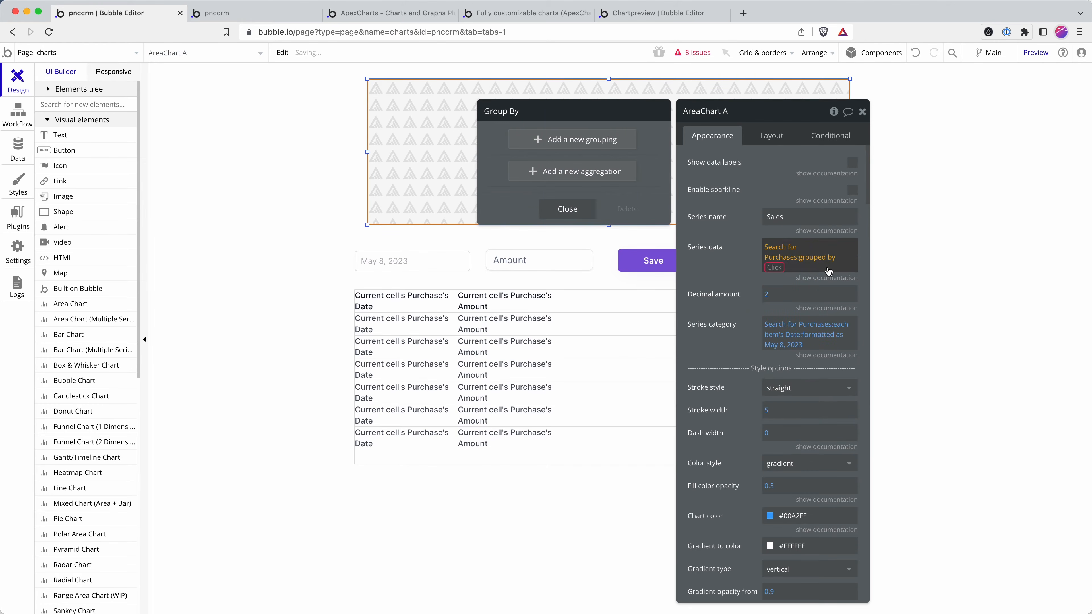
left_click(582, 147)
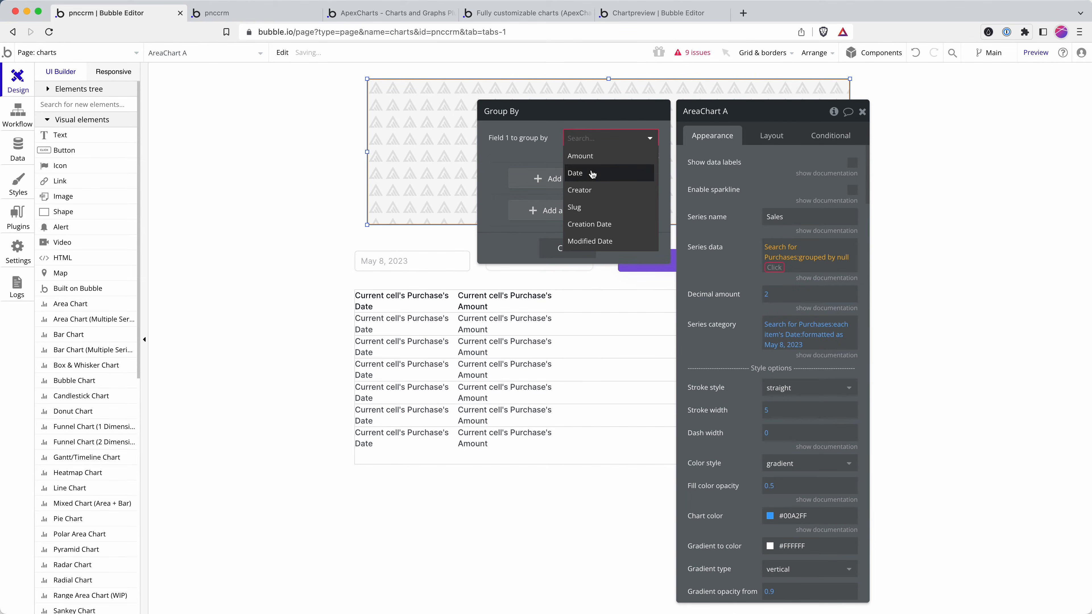
left_click(588, 173)
left_click(585, 161)
left_click(590, 213)
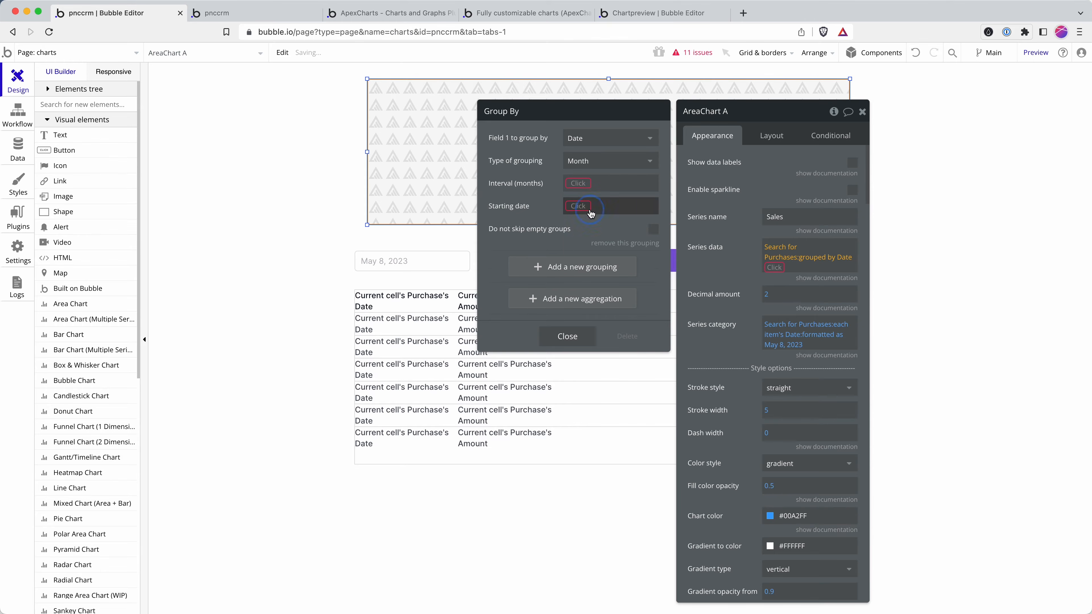
Set the interval of the monthly Date grouping to 1.
left_click(571, 184)
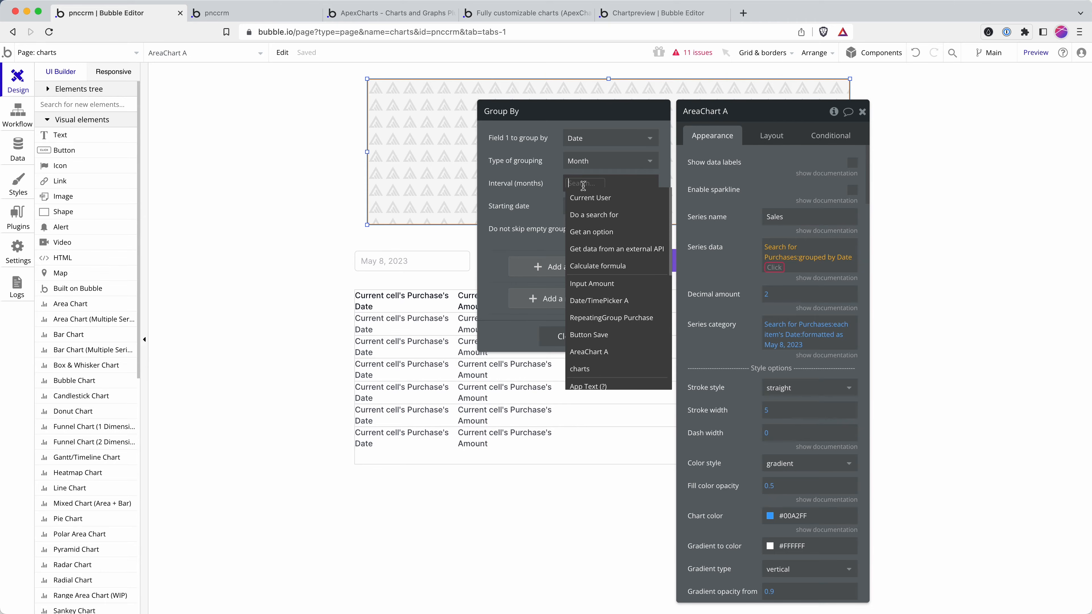
type("1")
left_click(552, 171)
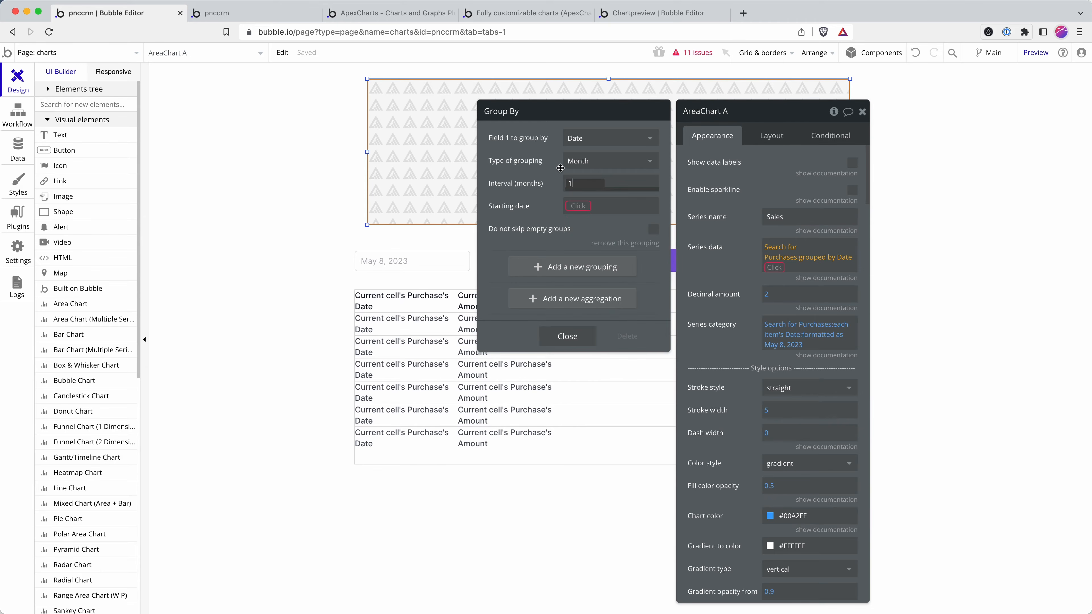
Set the grouping's starting date to the first item's Date from a Purchase search sorted by Date with descending "no".
left_click(583, 212)
left_click(587, 236)
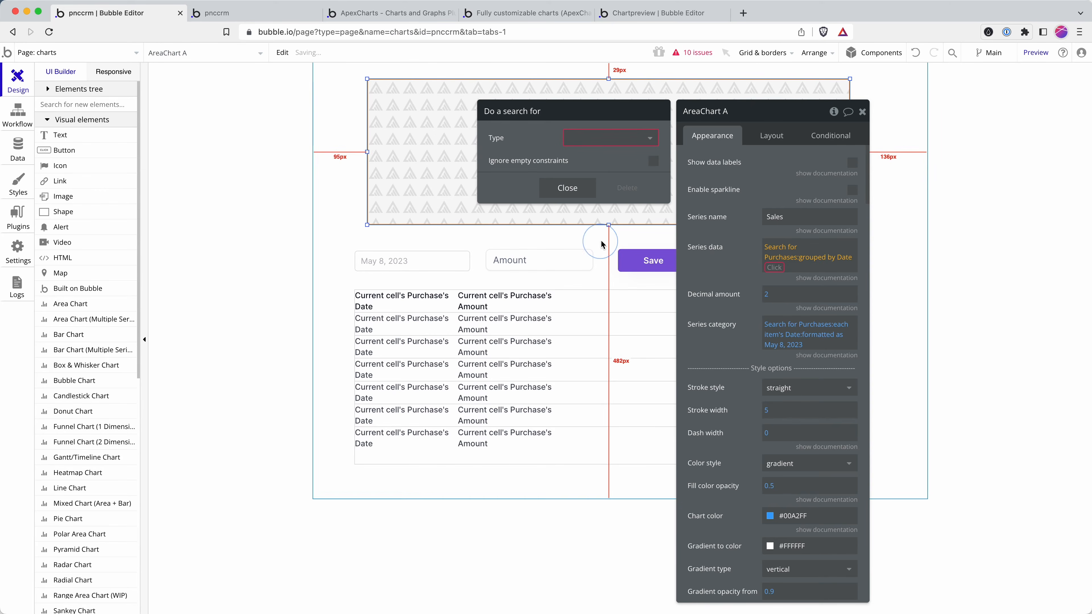
left_click(587, 139)
left_click(578, 175)
left_click(582, 198)
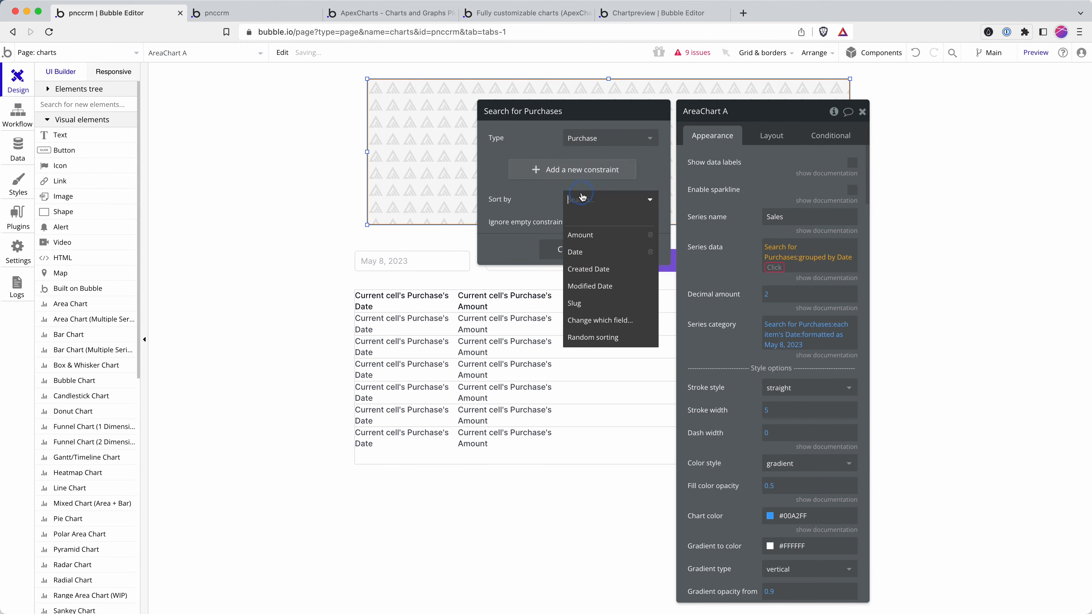
left_click(578, 252)
left_click(586, 221)
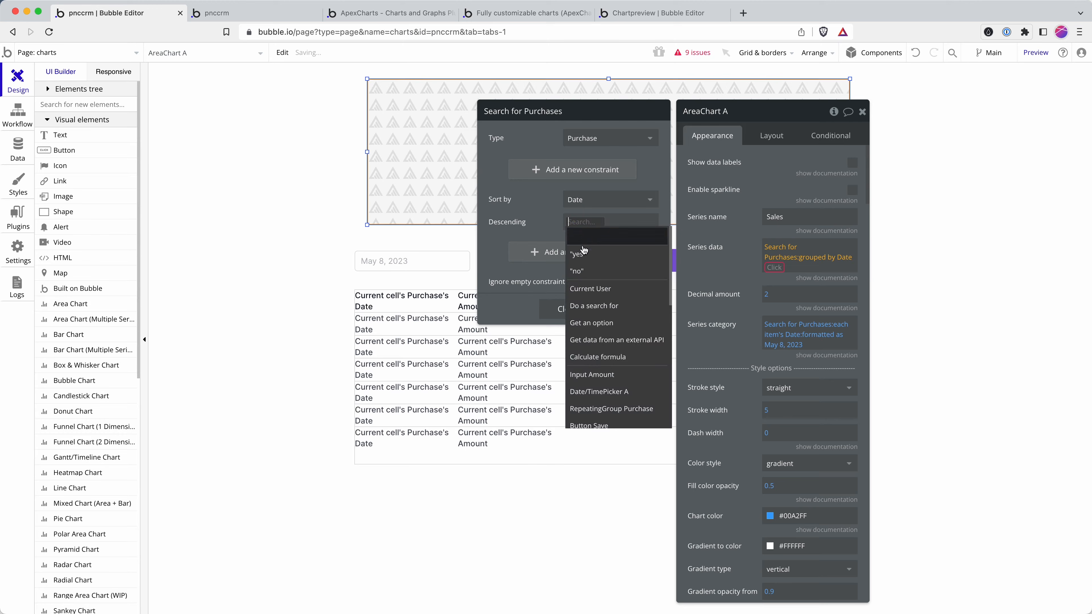
left_click(588, 275)
left_click(568, 316)
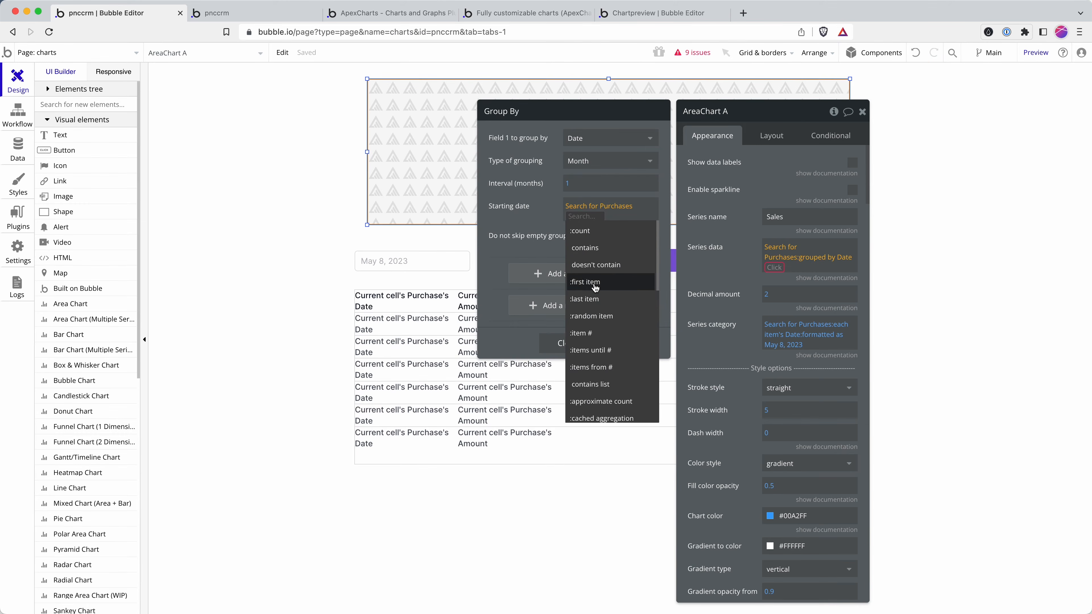
left_click(595, 287)
left_click(607, 254)
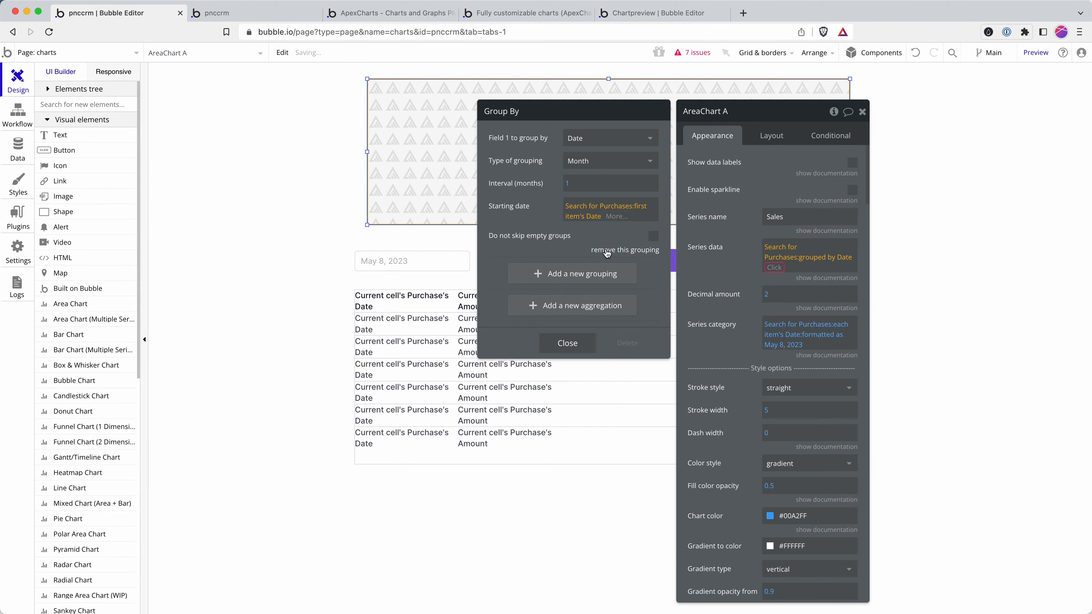
Keep empty groups from being skipped and copy the starting date expression into the ending date.
left_click(653, 237)
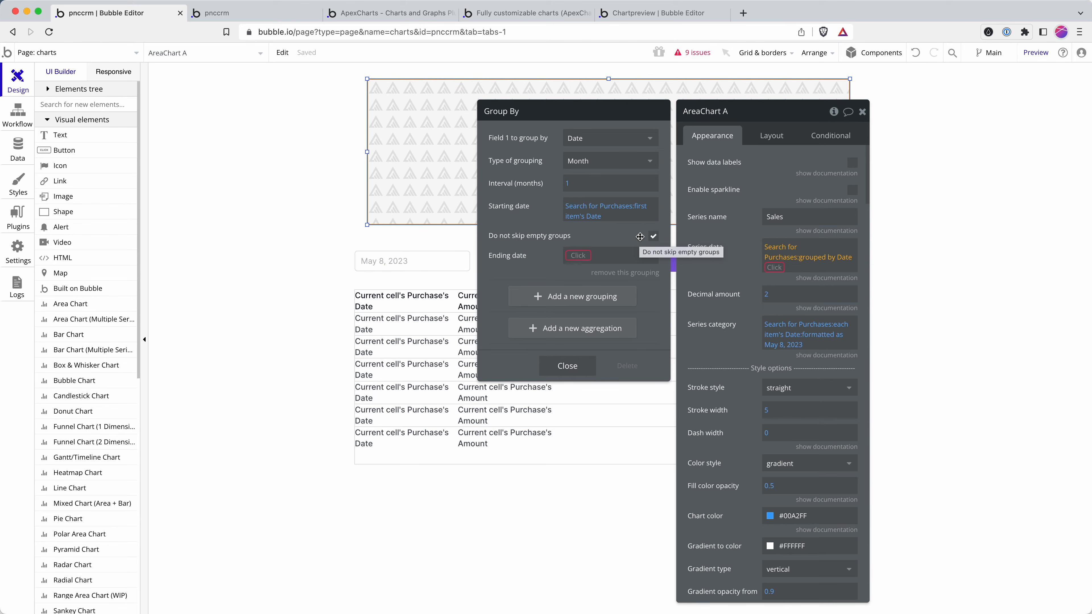
left_click(578, 255)
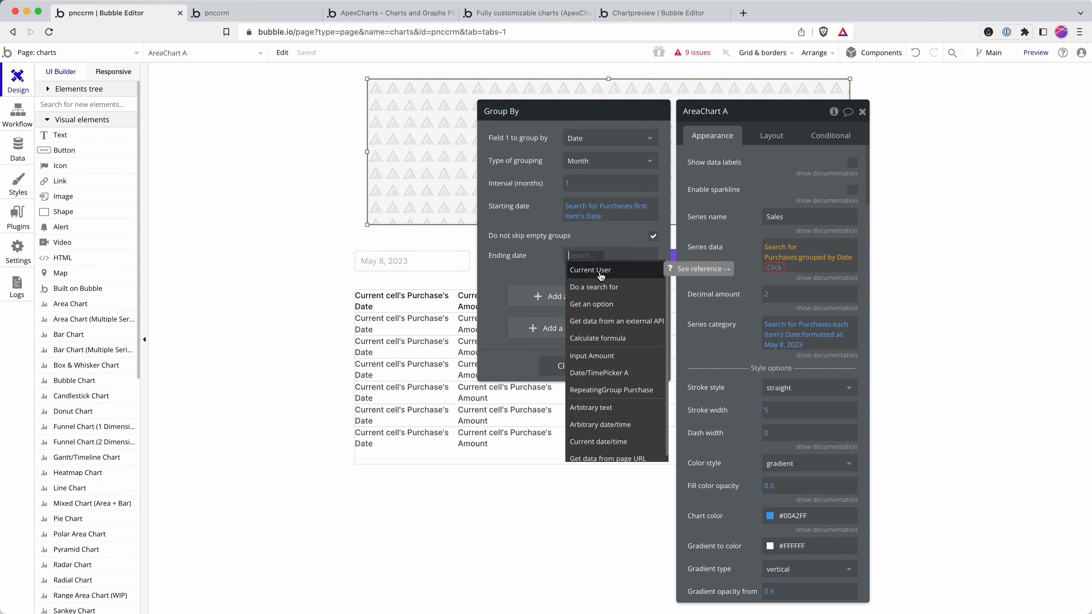
right_click(598, 212)
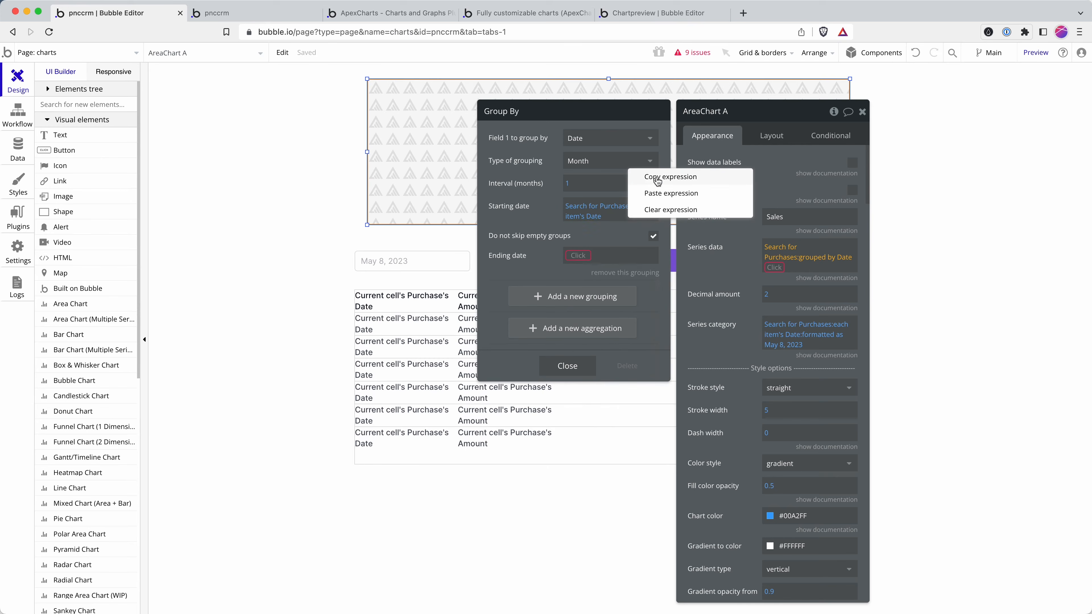
left_click(670, 177)
right_click(610, 257)
left_click(662, 237)
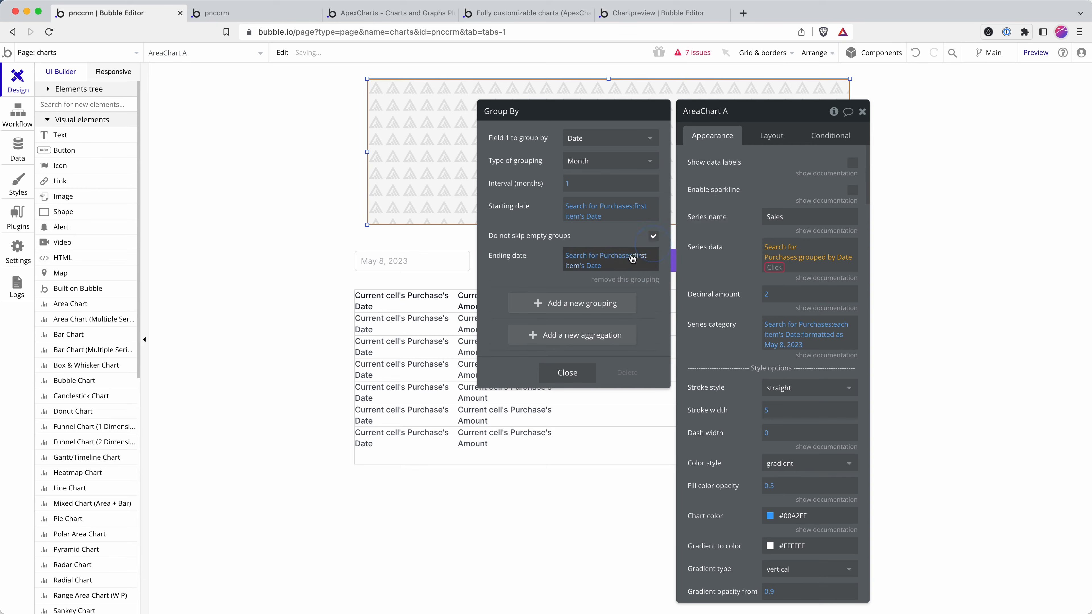
Change the ending date expression from the first item to the last item's Date.
left_click(592, 265)
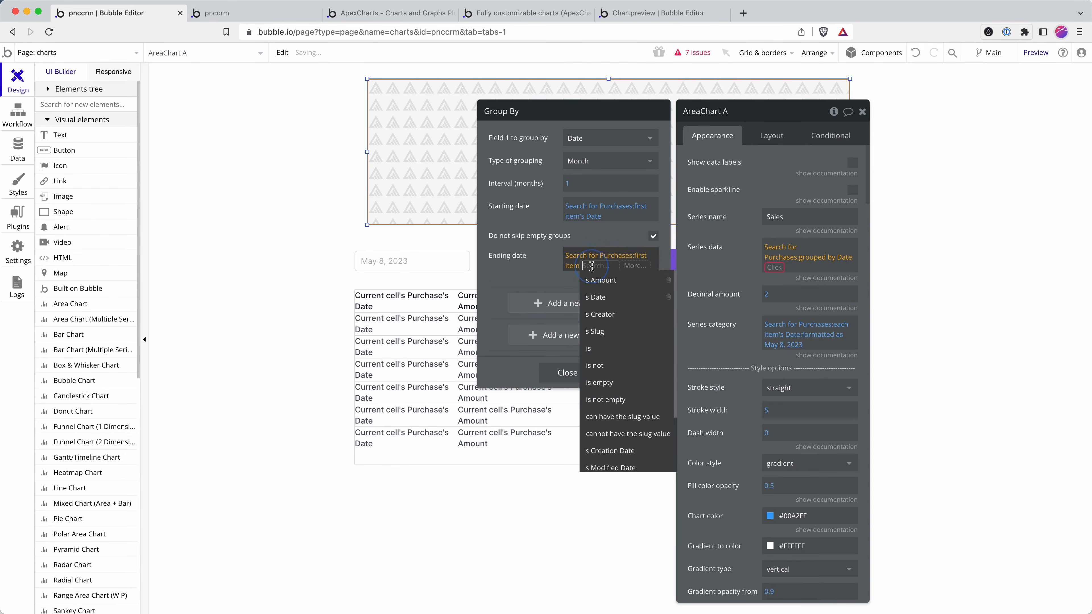
left_click(571, 266)
left_click(585, 348)
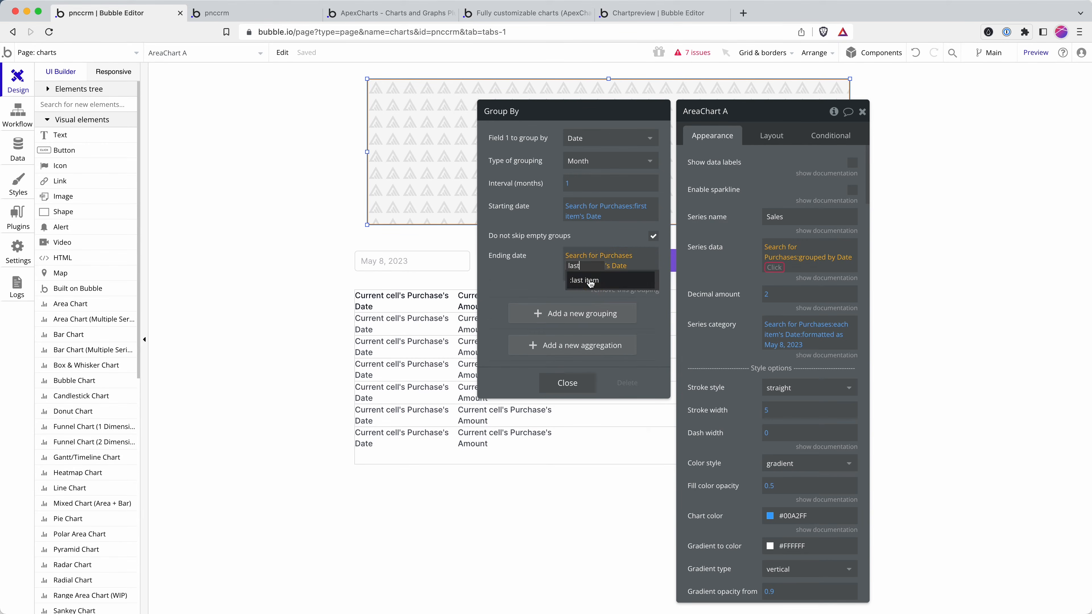
left_click(554, 278)
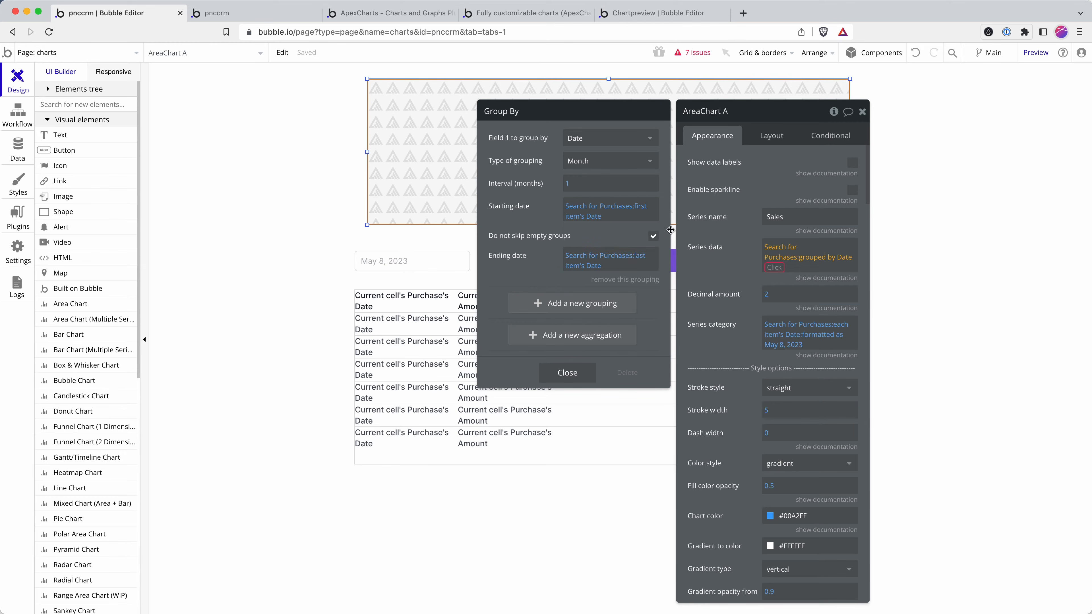
left_click(774, 267)
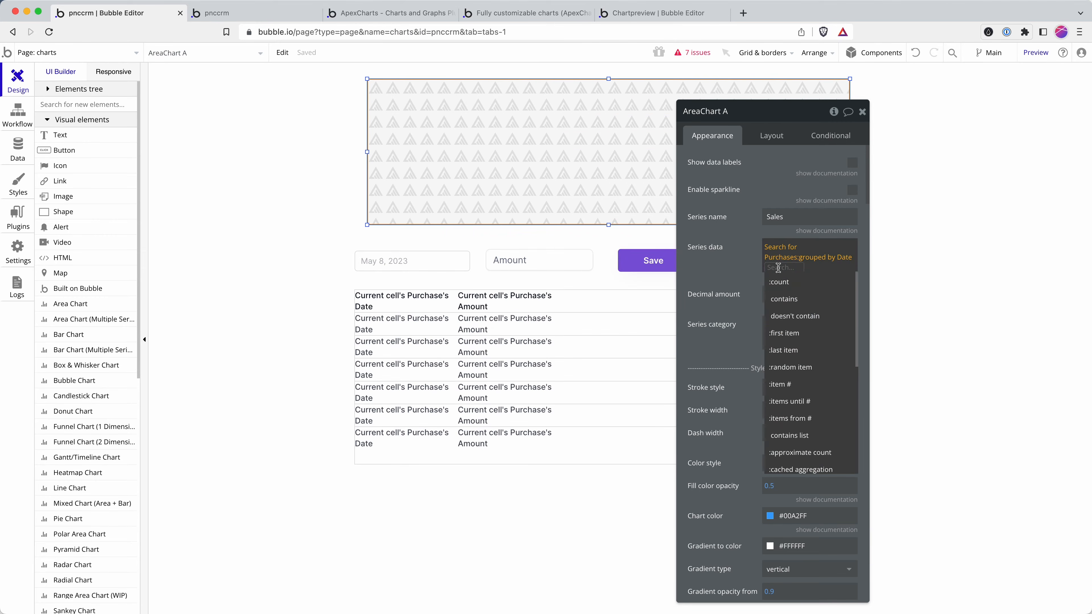
left_click(790, 255)
left_click(571, 252)
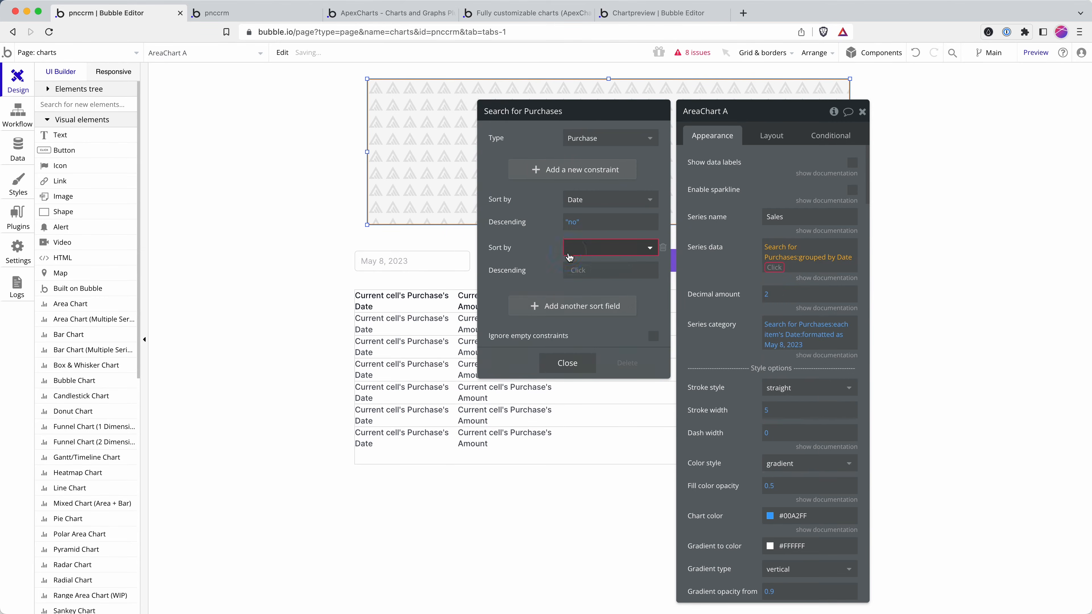
left_click(661, 250)
left_click(815, 260)
left_click(816, 263)
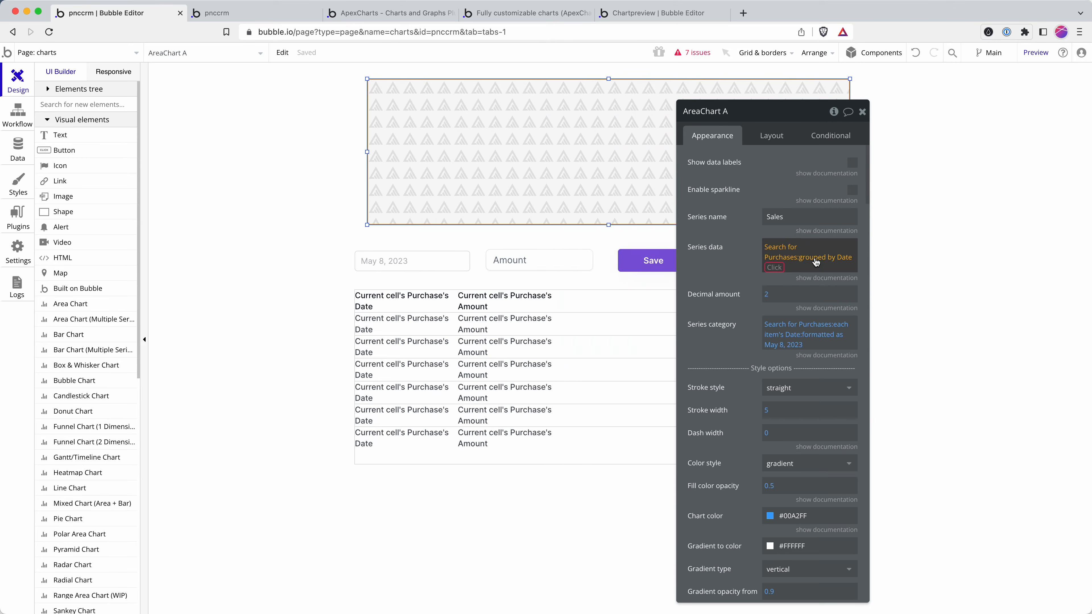
Add a Sum aggregation calculated on the Amount field to the series data's grouping.
left_click(815, 261)
left_click(588, 341)
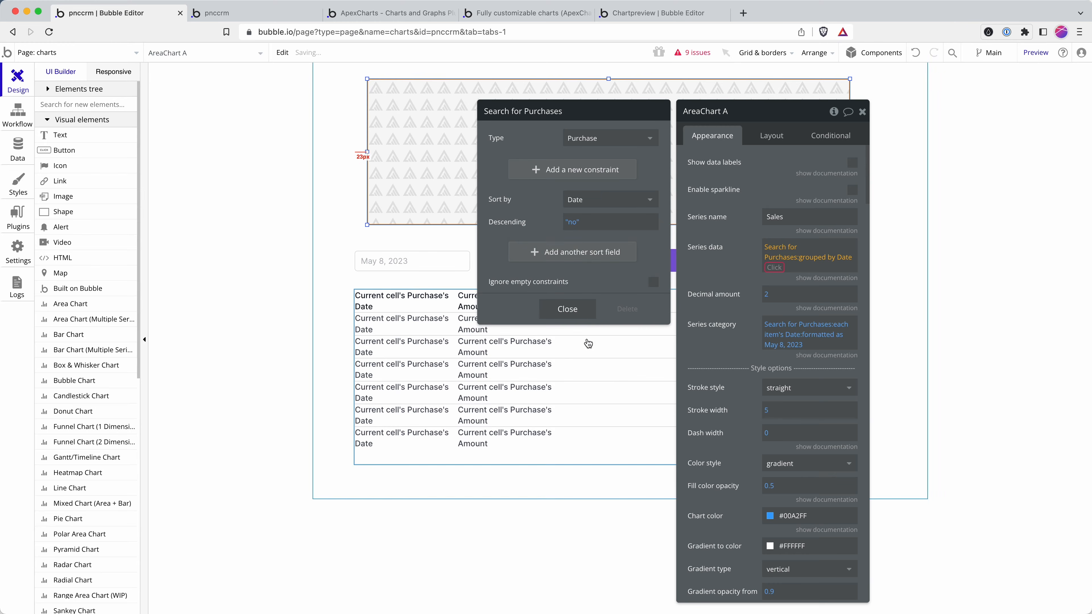
left_click(567, 309)
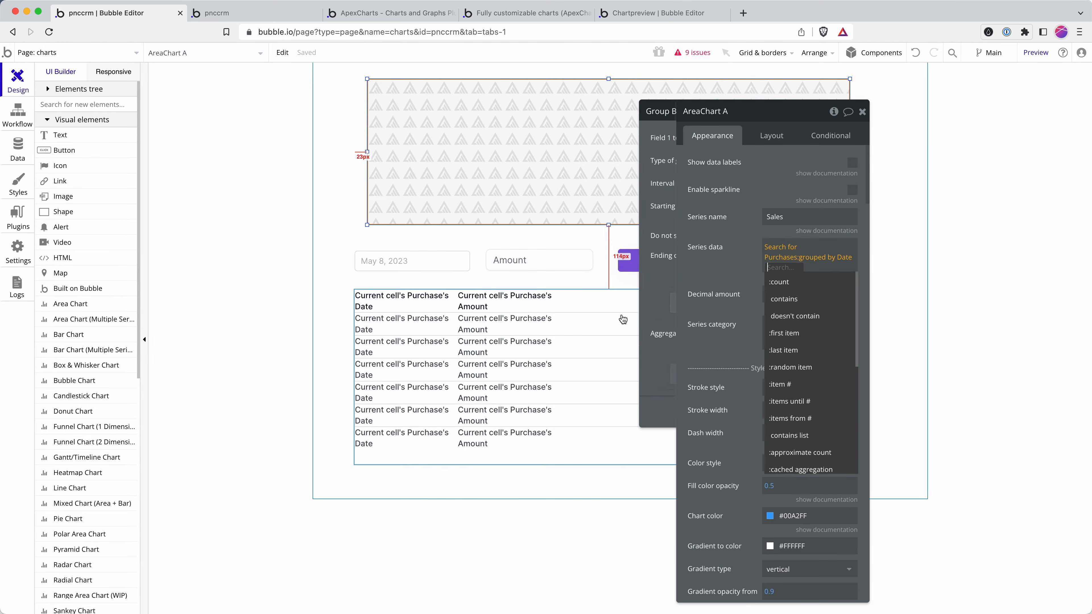
left_click(602, 330)
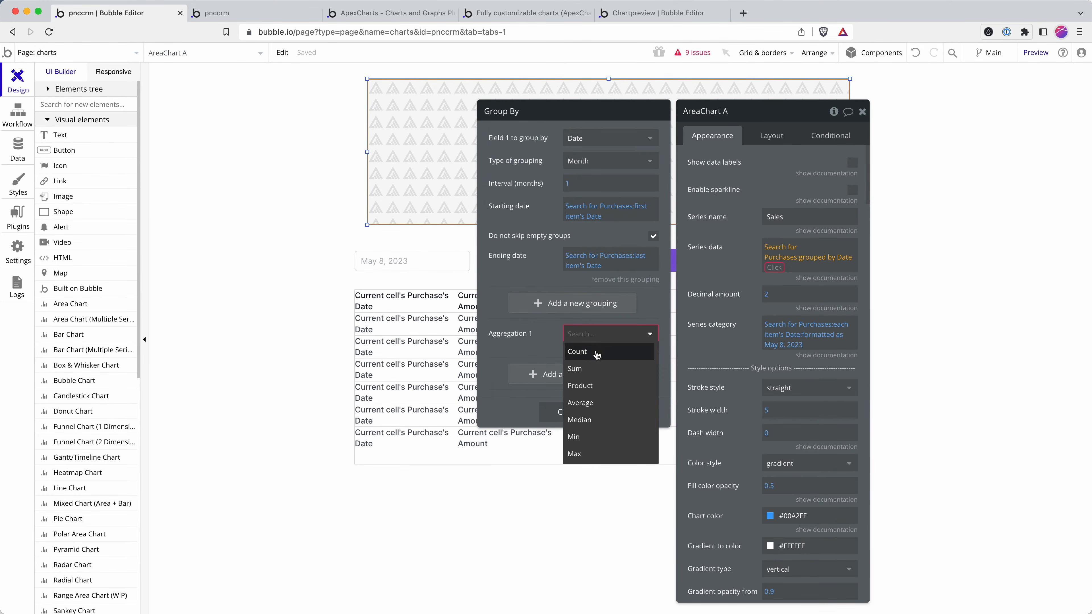
left_click(594, 368)
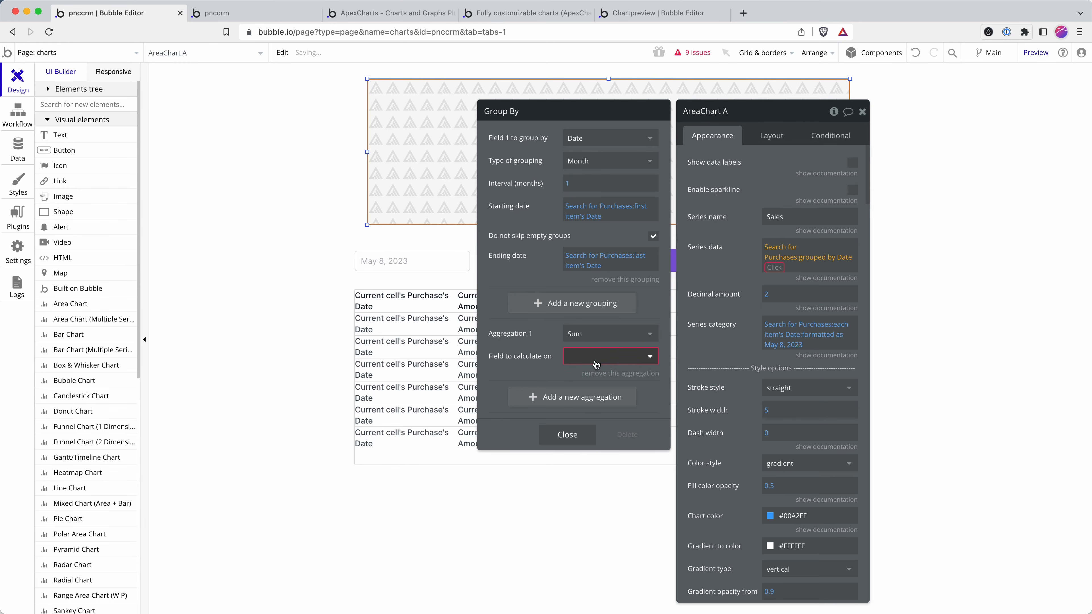
left_click(596, 364)
left_click(593, 377)
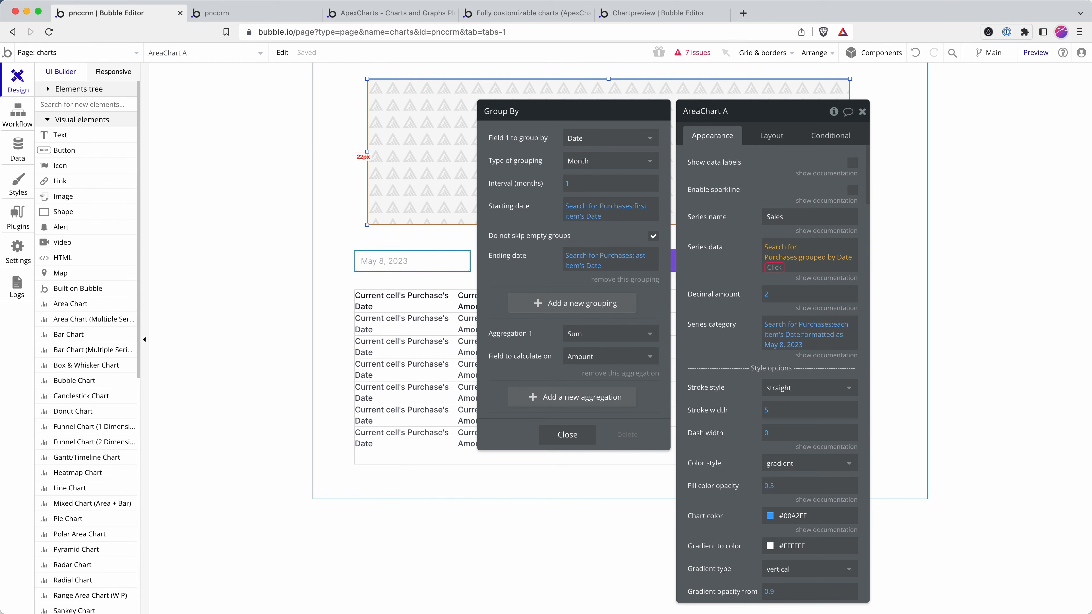
Extend the grouped series data expression to return each item's sum of Amount.
left_click(774, 267)
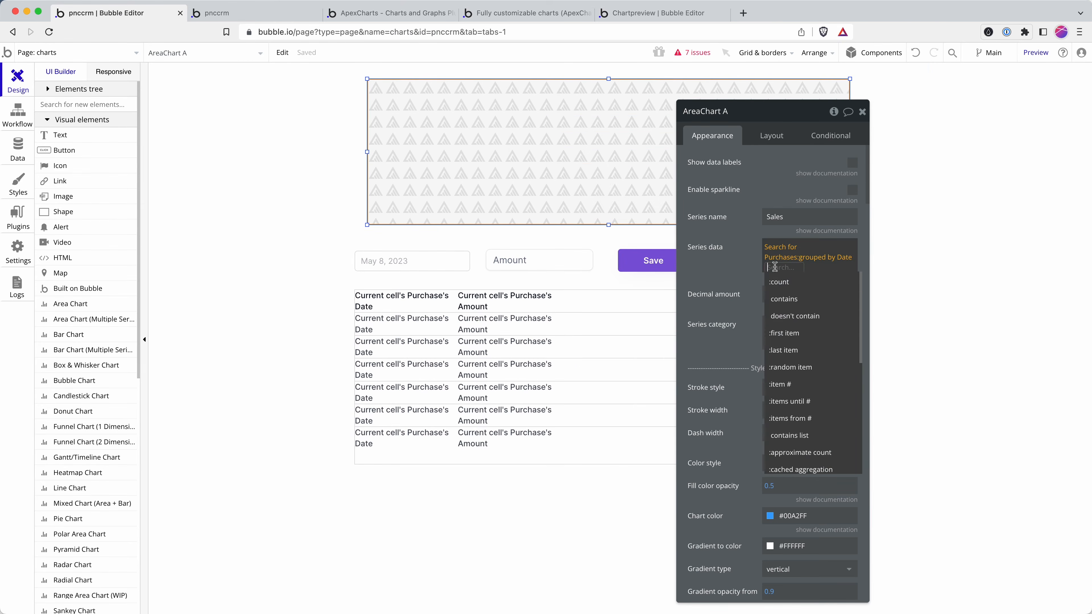
scroll(800, 349, "up", 3)
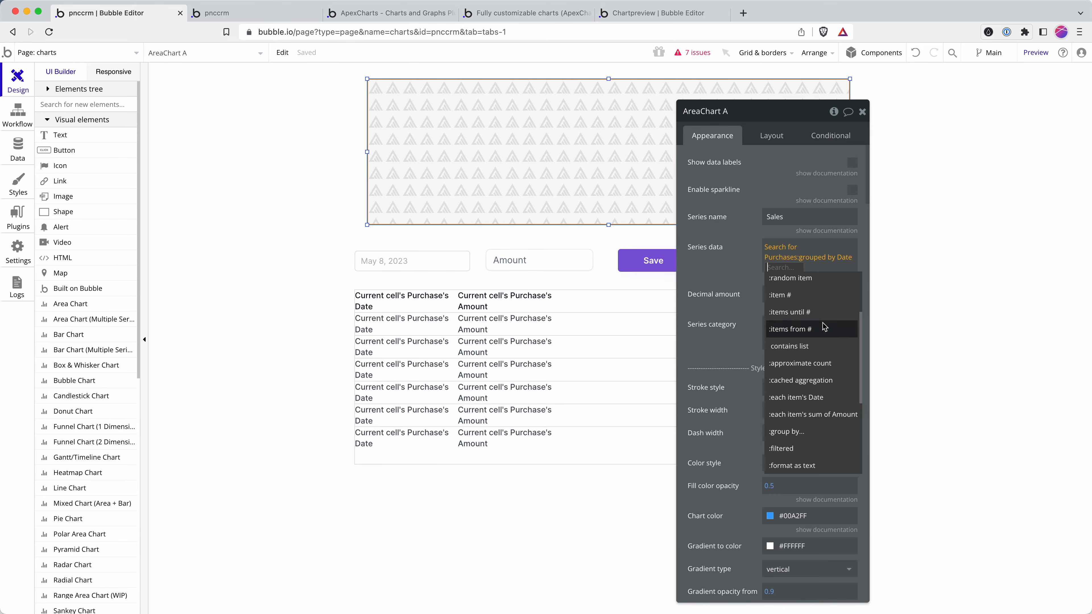
left_click(816, 420)
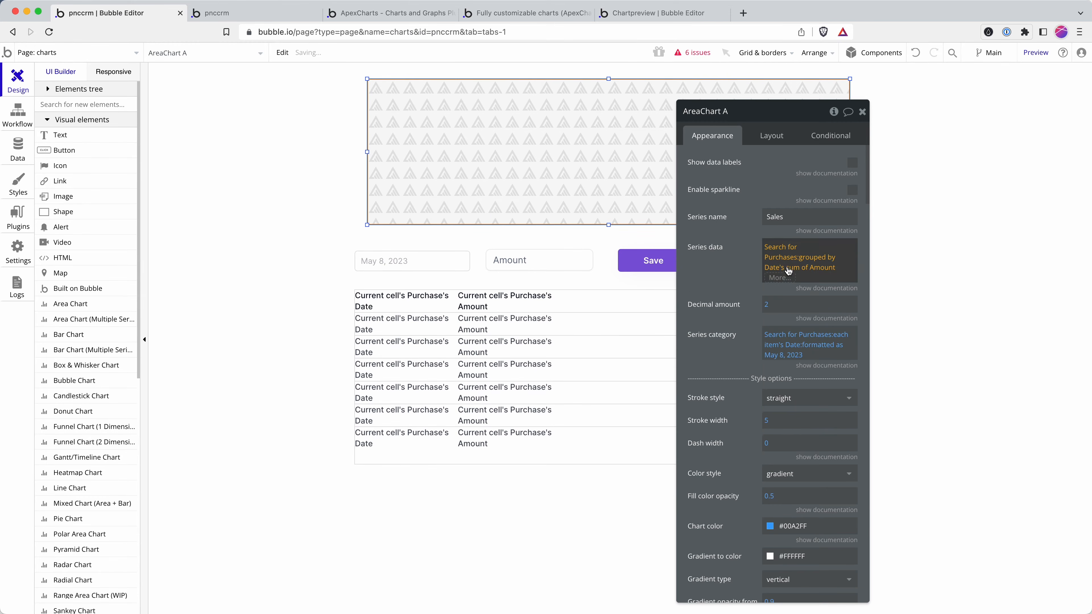
Replace the series category with a copy of the series data expression and change its field to each item's Date.
right_click(777, 248)
left_click(843, 220)
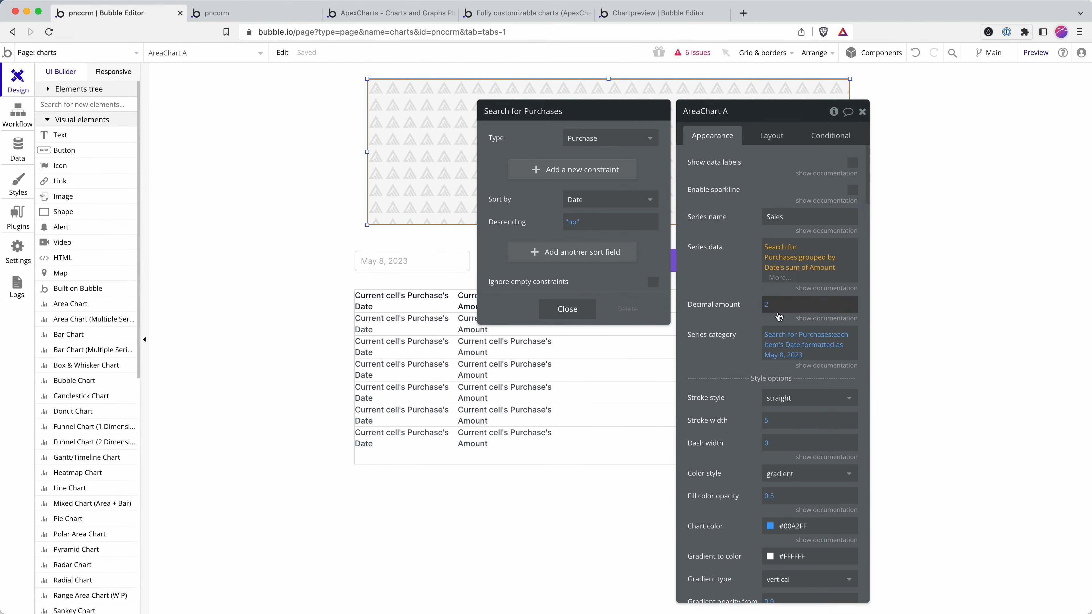
right_click(774, 342)
left_click(843, 324)
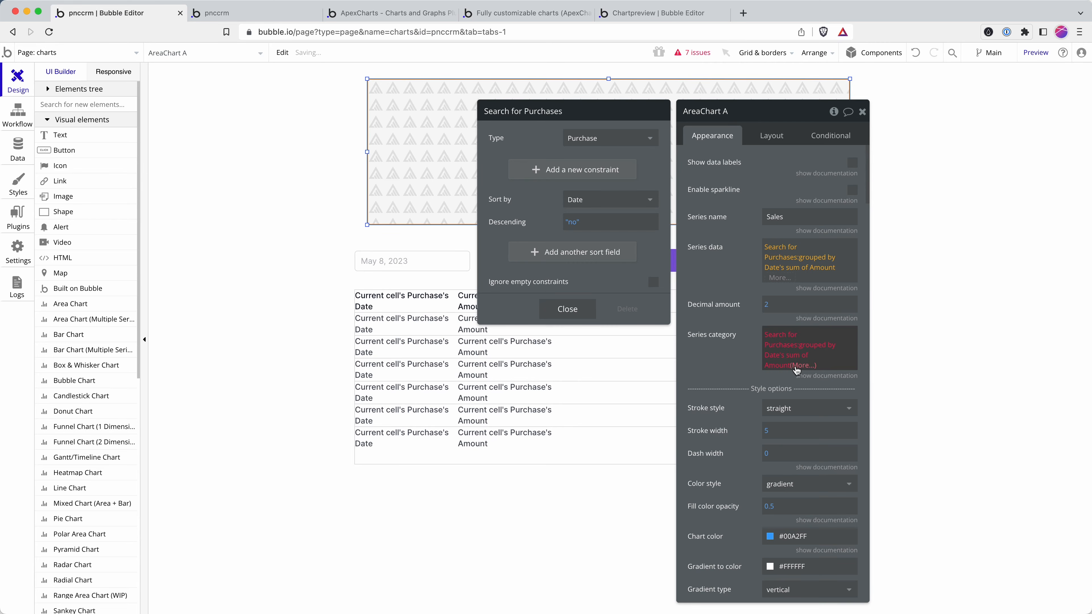
left_click(777, 371)
scroll(796, 430, "down", 5)
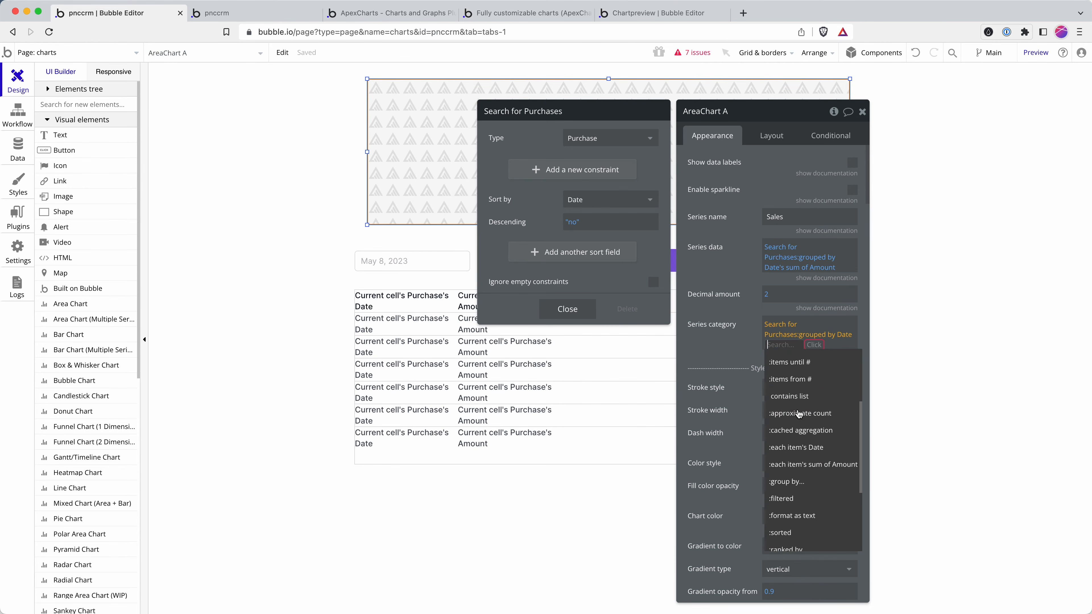
left_click(807, 439)
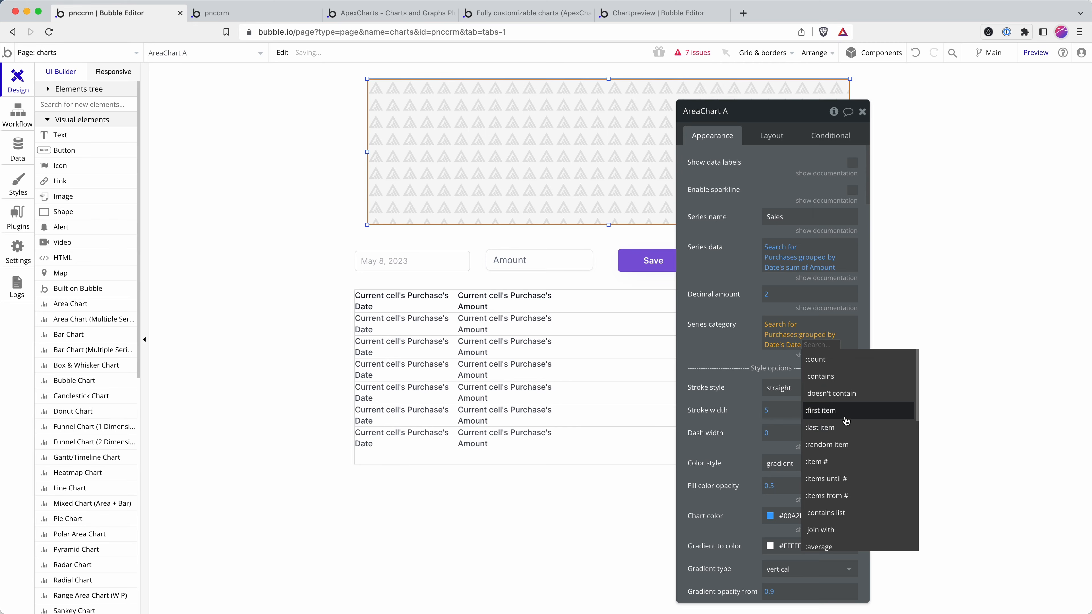
Format each series category date with the custom format "mmm, yy" and preview the charts page.
type("fo")
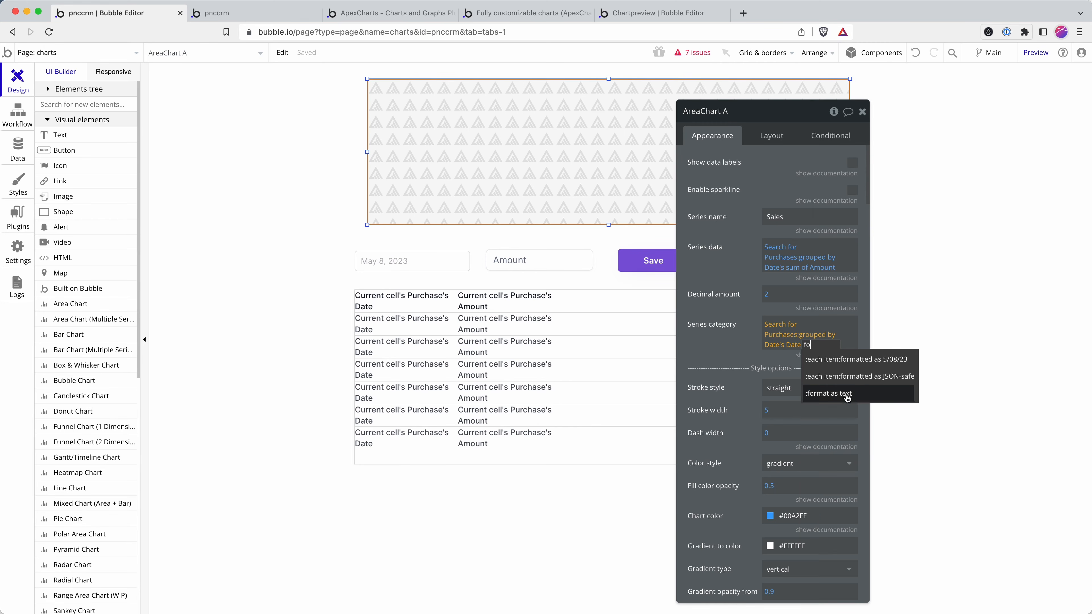
left_click(860, 364)
left_click(602, 138)
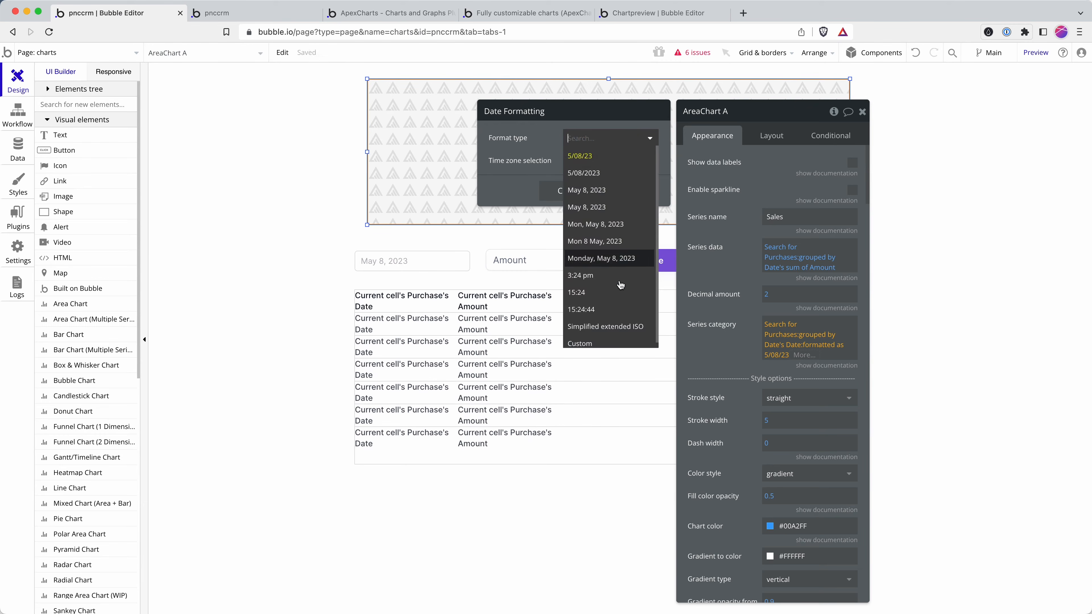
left_click(604, 343)
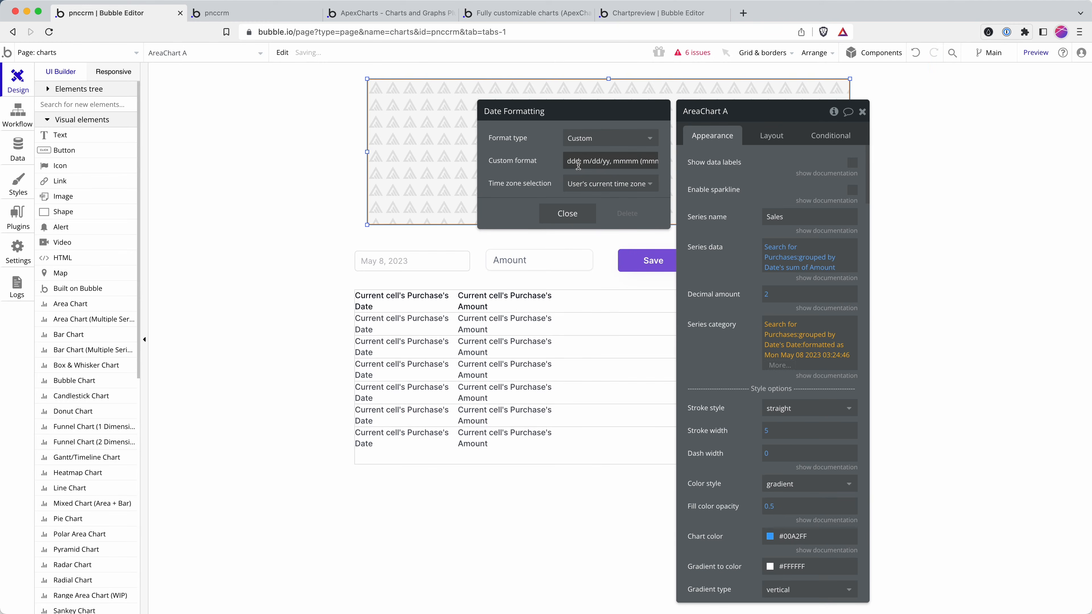
key("super+a")
type("mm")
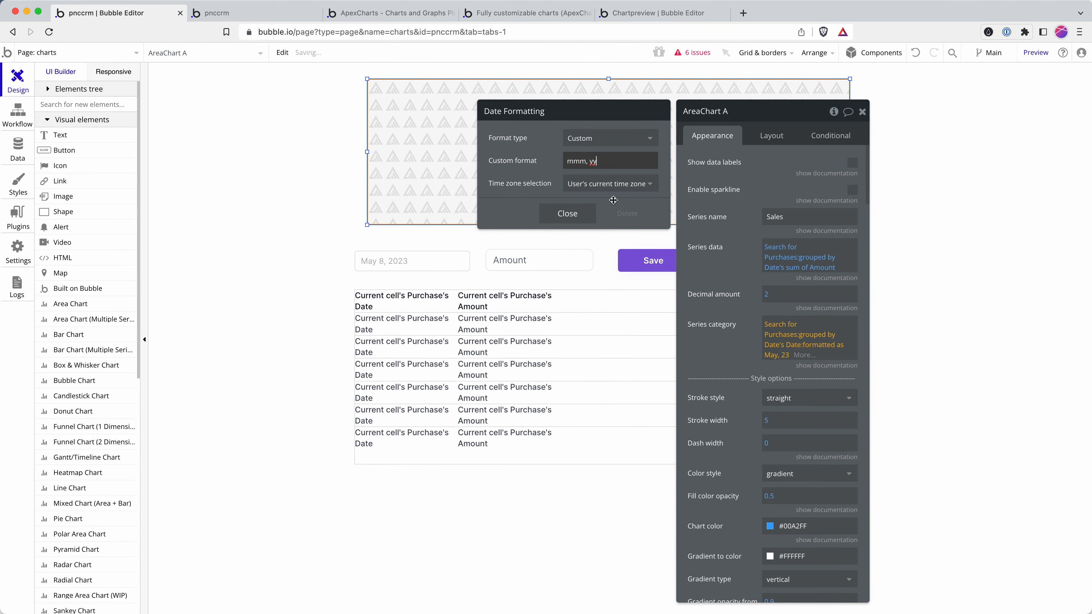
left_click(569, 215)
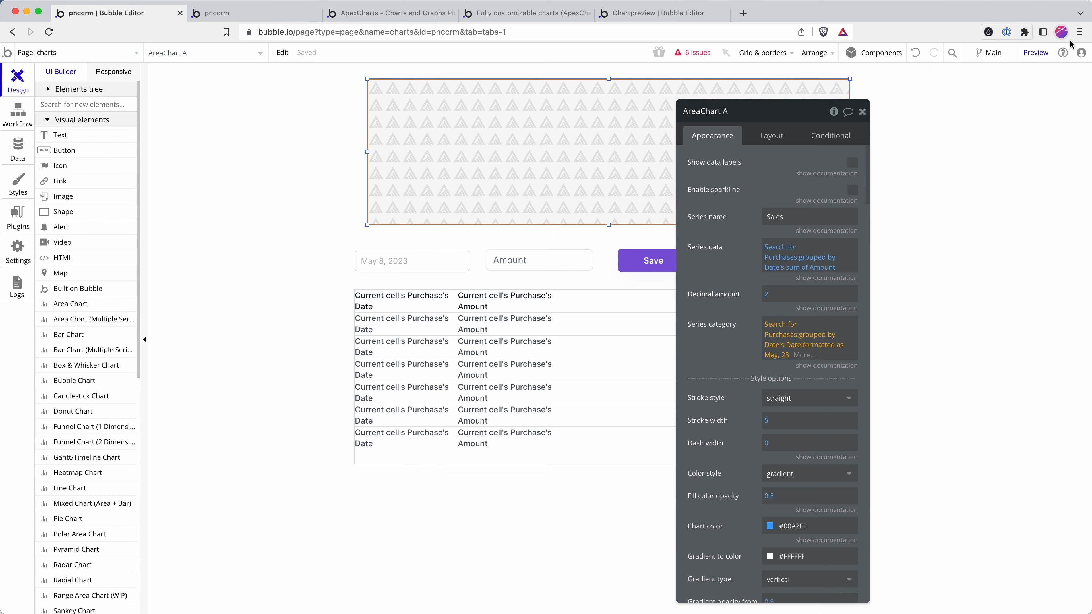
left_click(1038, 53)
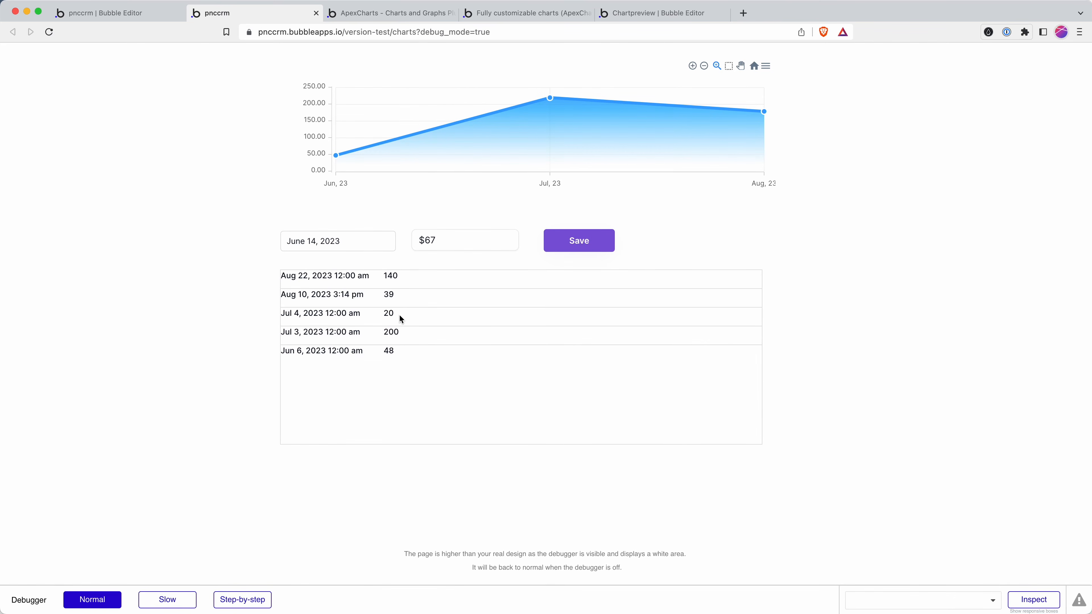
Check the monthly points of the chart in the preview and browse the sample charts on the ApexCharts demo page.
mouse_move(551, 98)
mouse_move(759, 117)
left_click(630, 23)
left_click(572, 18)
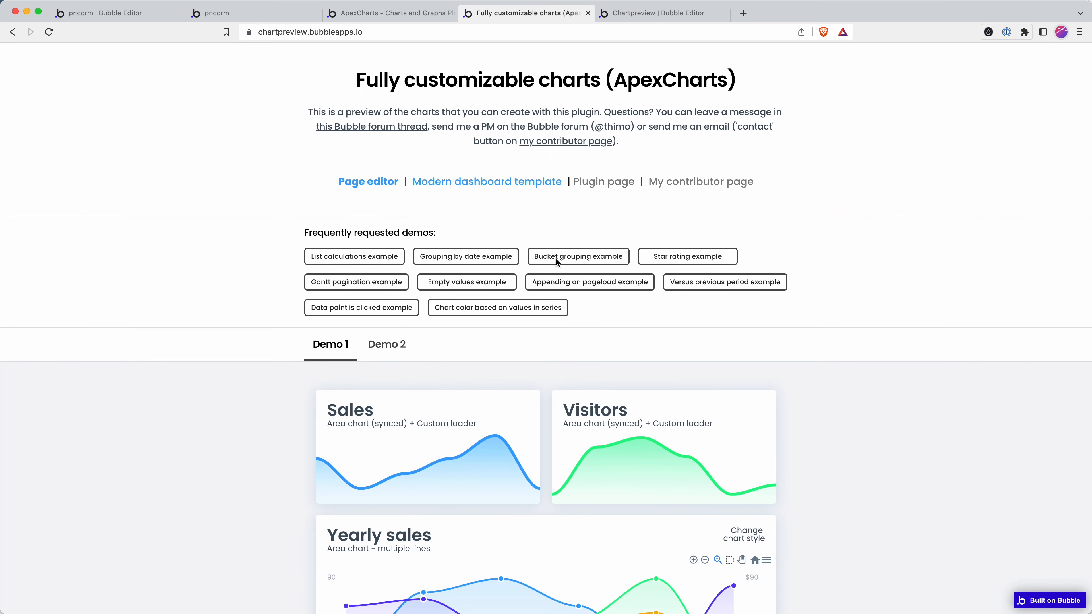
scroll(568, 301, "down", 20)
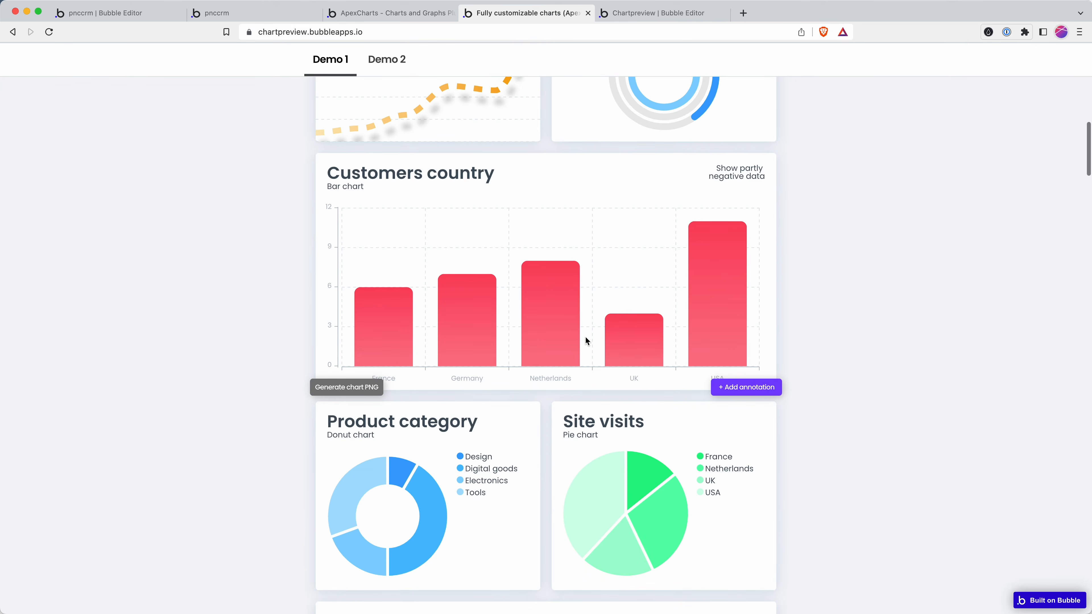
scroll(586, 338, "down", 15)
scroll(586, 337, "down", 13)
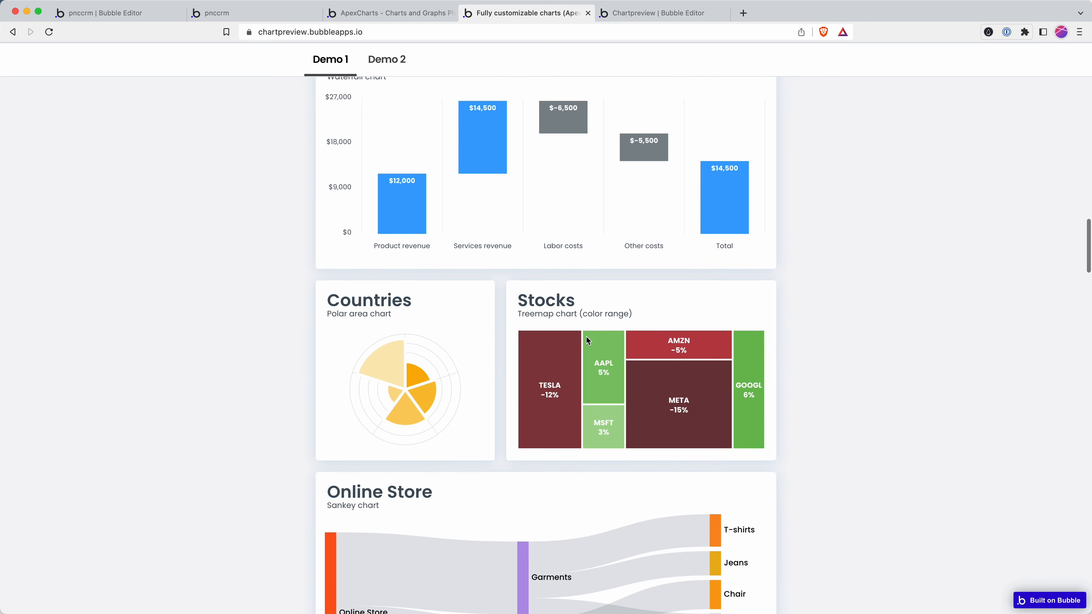
scroll(586, 337, "up", 20)
Look over the demo app's page setup in the Chartpreview editor and return to the pnccrm charts preview.
left_click(621, 13)
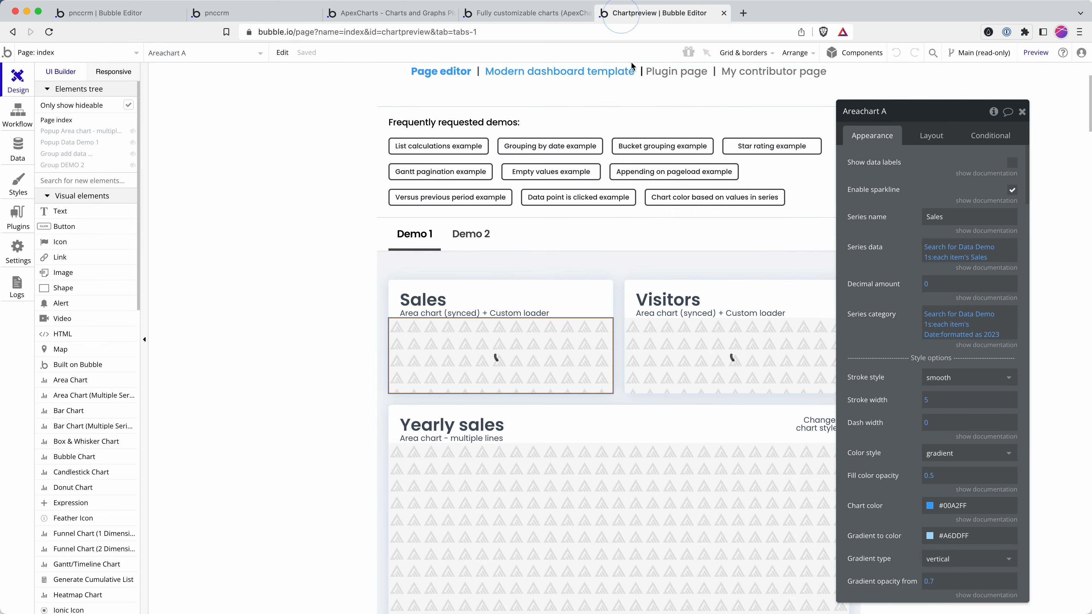
scroll(604, 273, "down", 6)
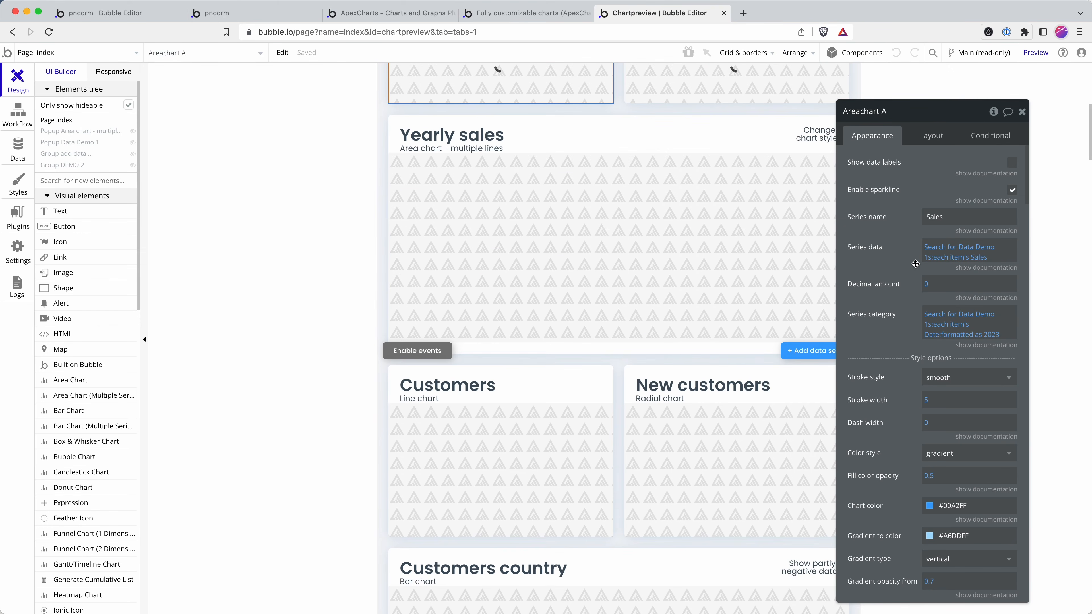
left_click(500, 13)
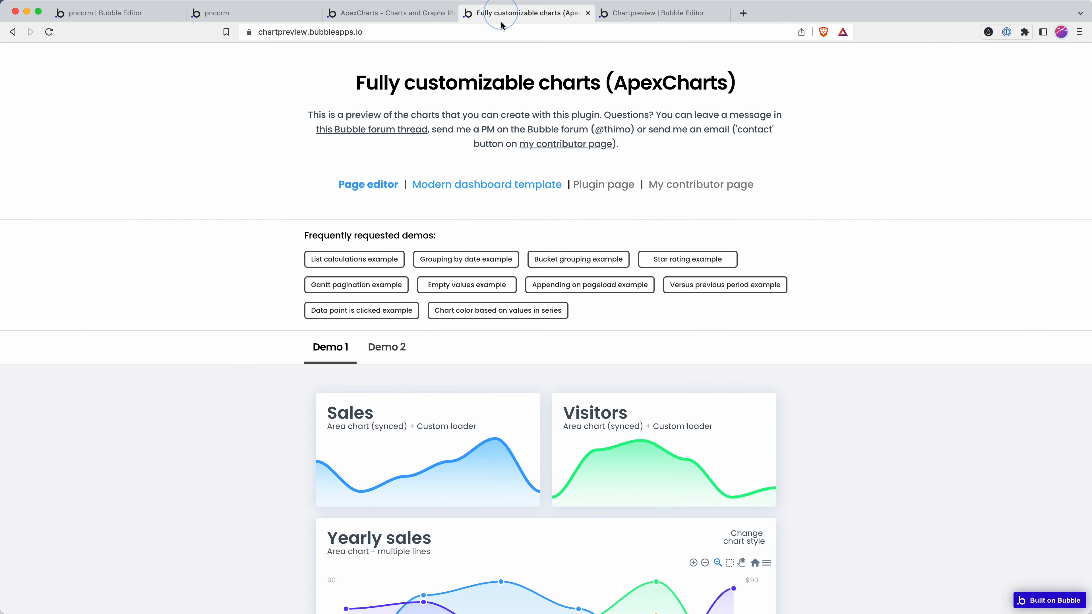
left_click(243, 13)
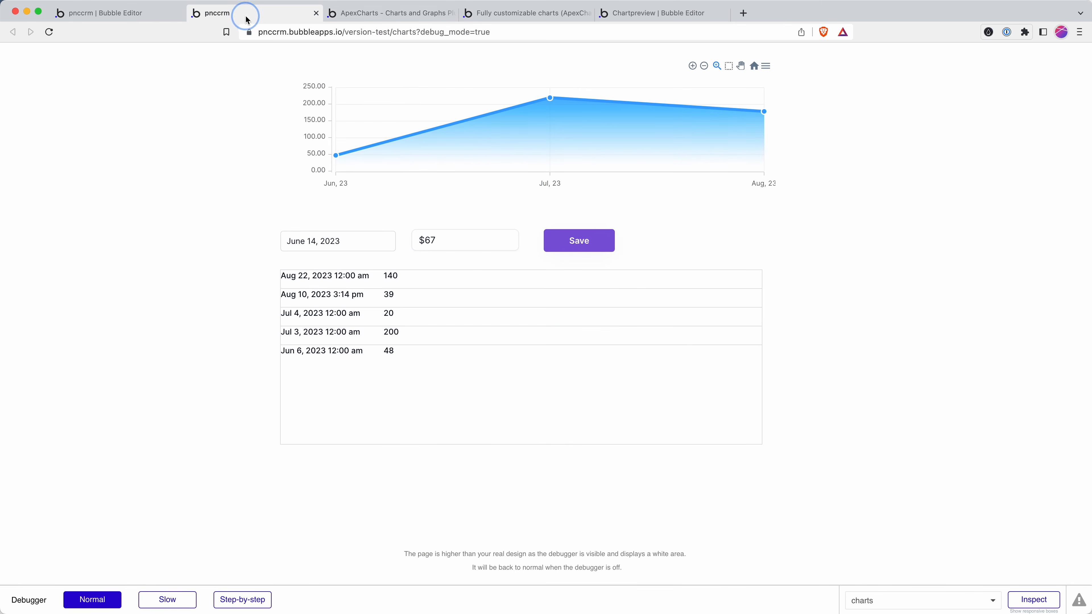
left_click(336, 246)
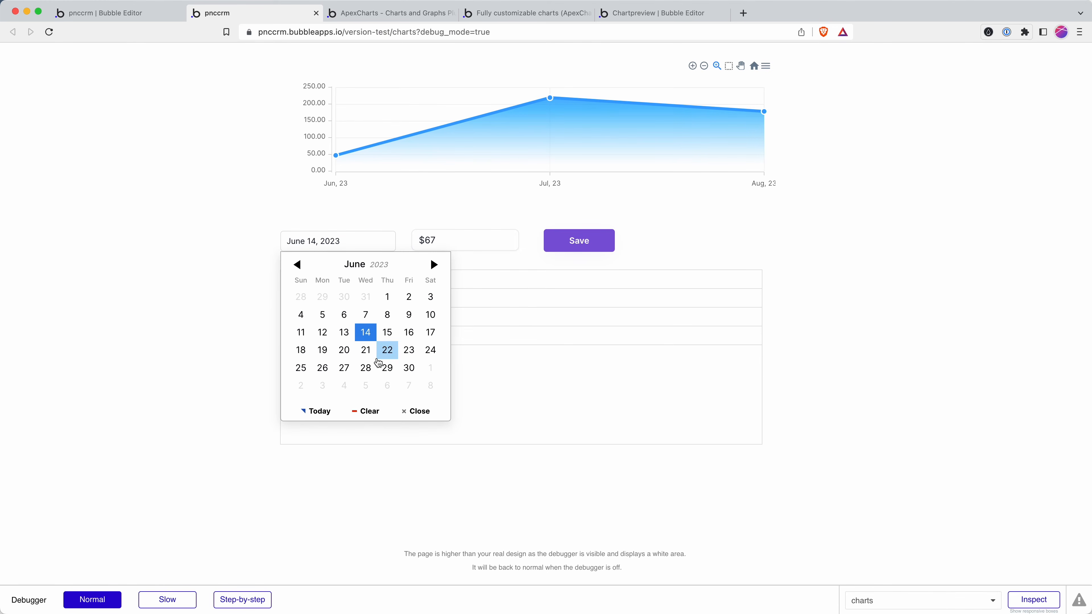
left_click(433, 266)
left_click(433, 267)
left_click(433, 269)
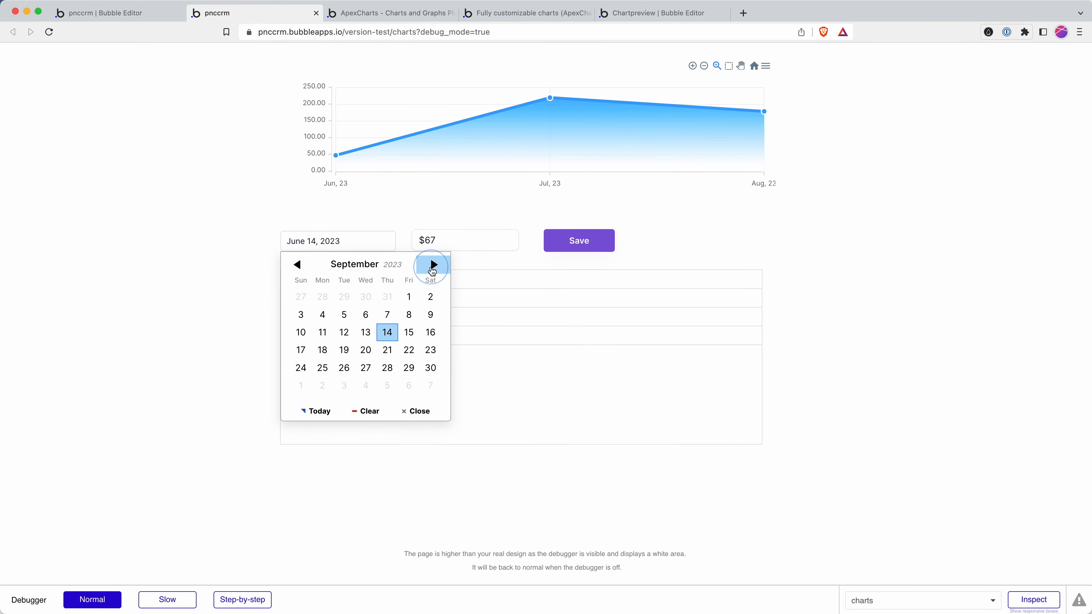
left_click(388, 350)
left_click(432, 237)
Save a new purchase dated November 9, 2023 with an amount of $300.
left_click(334, 242)
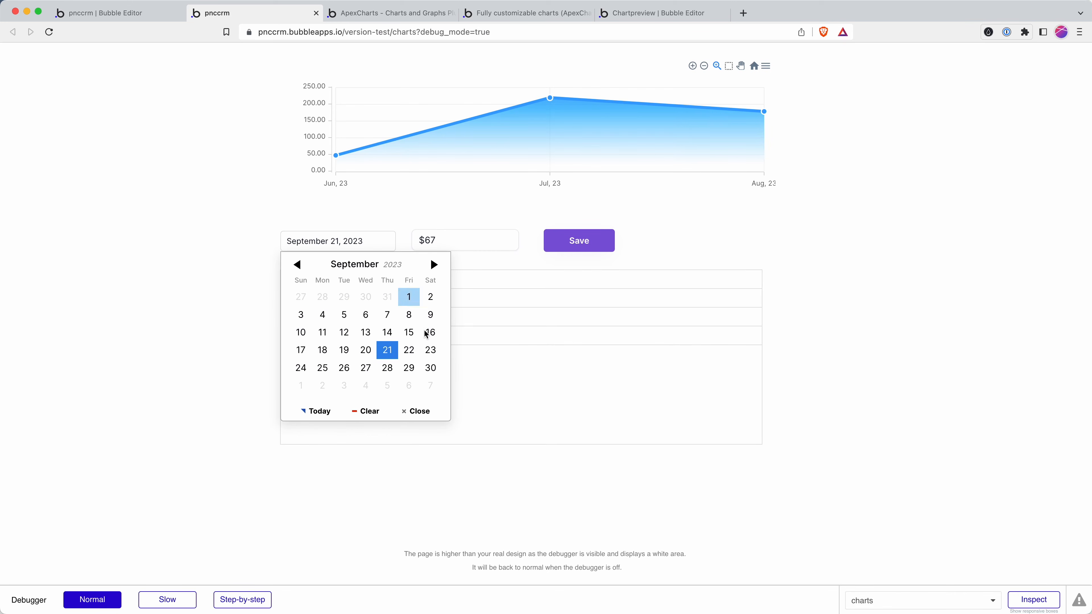
left_click(433, 266)
left_click(433, 266)
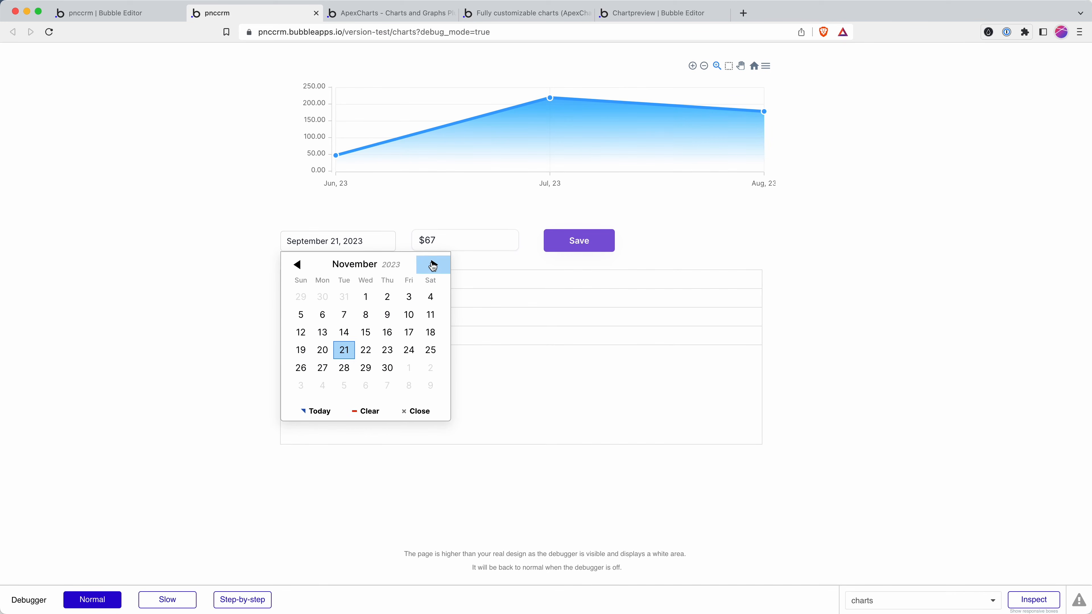
left_click(387, 315)
double_click(435, 242)
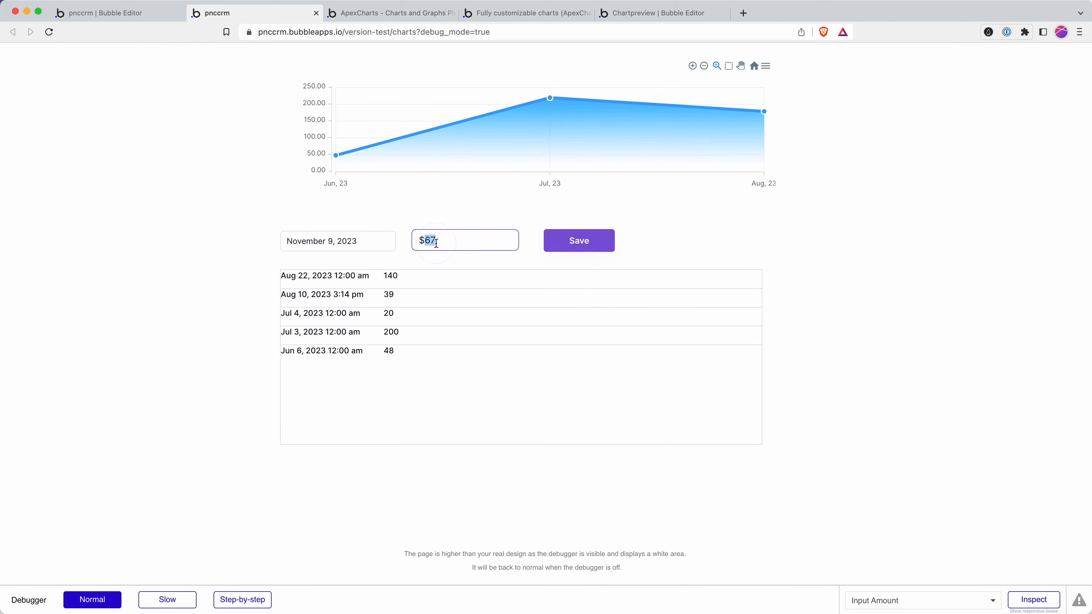
type("300")
left_click(570, 248)
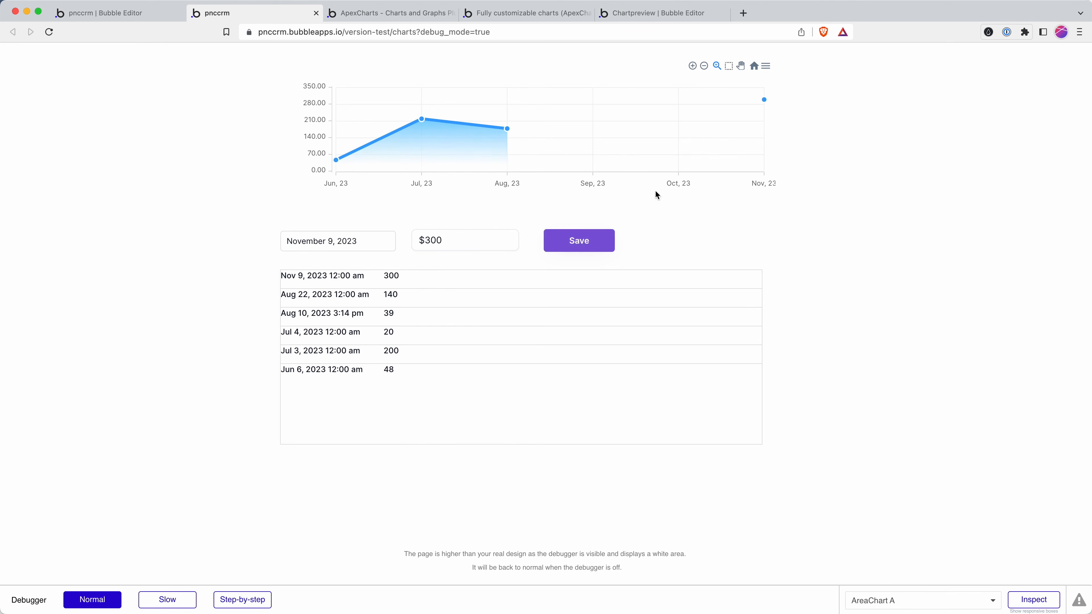
Inspect the chart's August and November points and examine AreaChart A's style, marker, toolbar, grid and axis options in the editor.
mouse_move(506, 128)
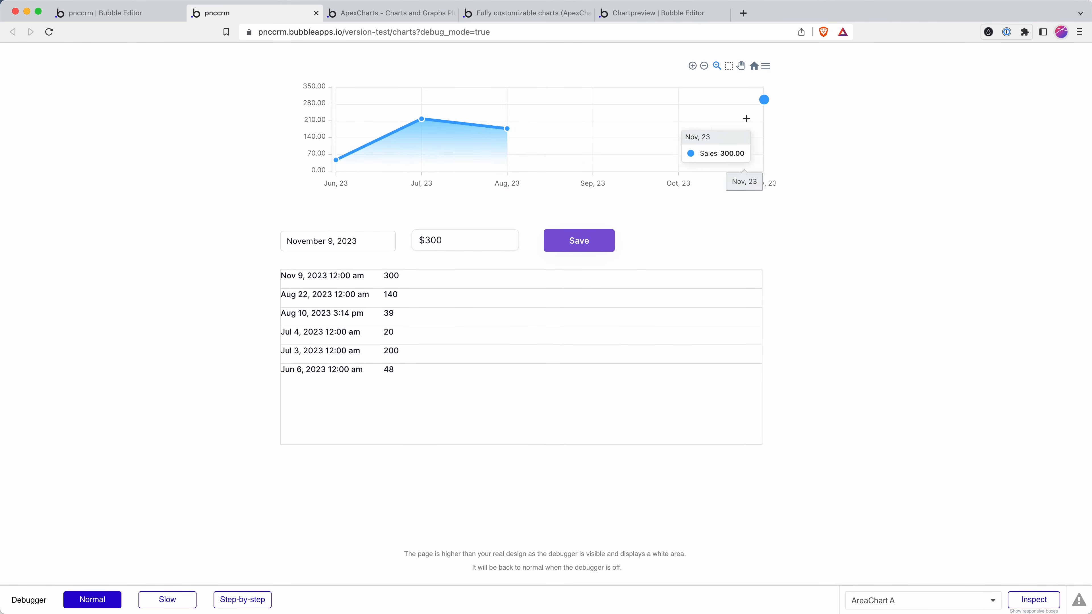
left_click(127, 11)
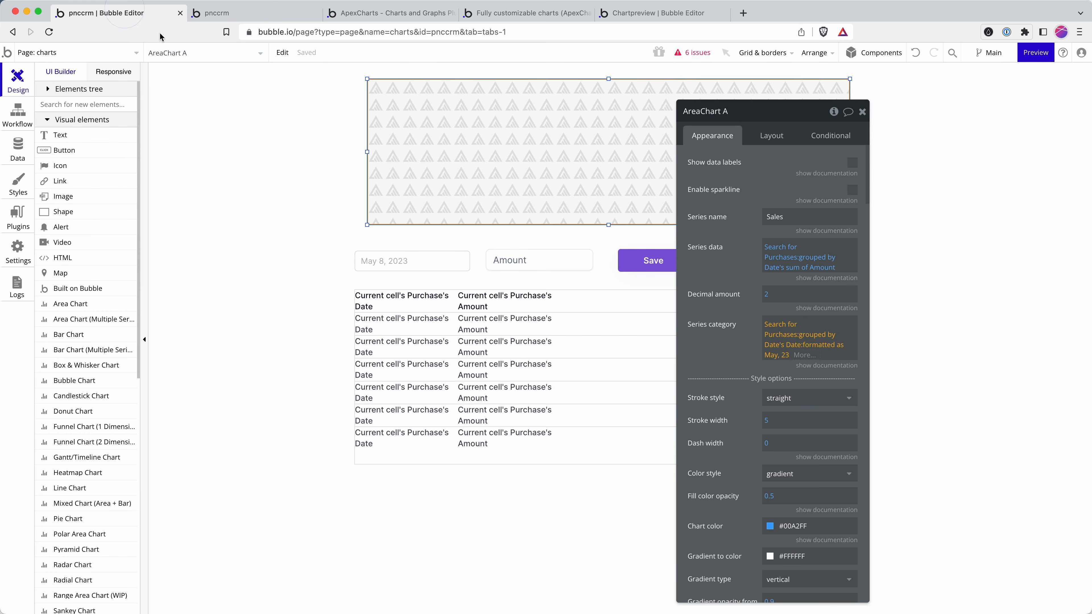
scroll(693, 347, "down", 15)
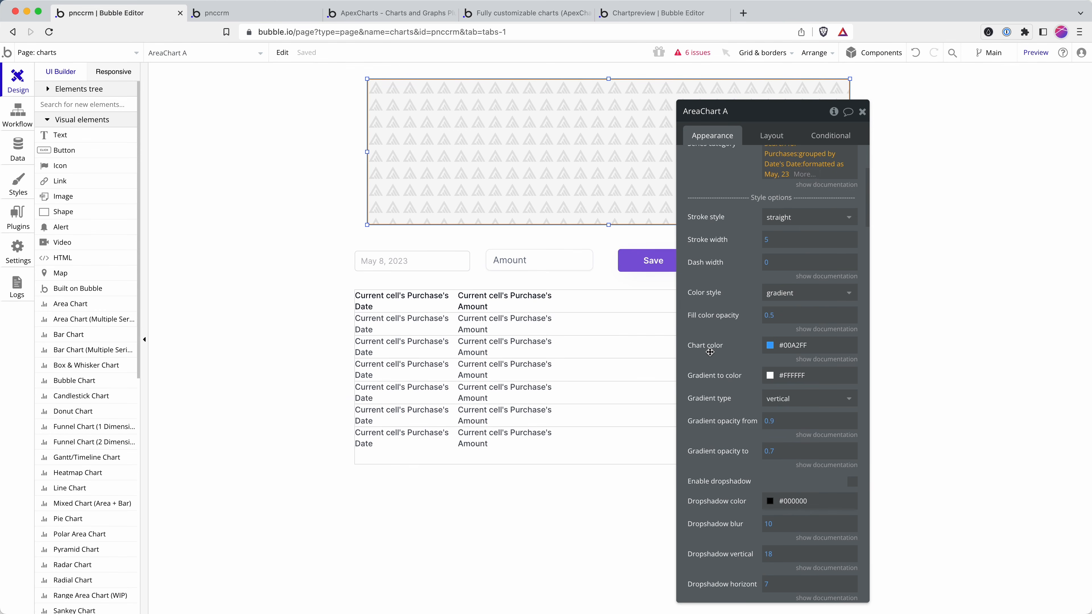
scroll(732, 353, "down", 10)
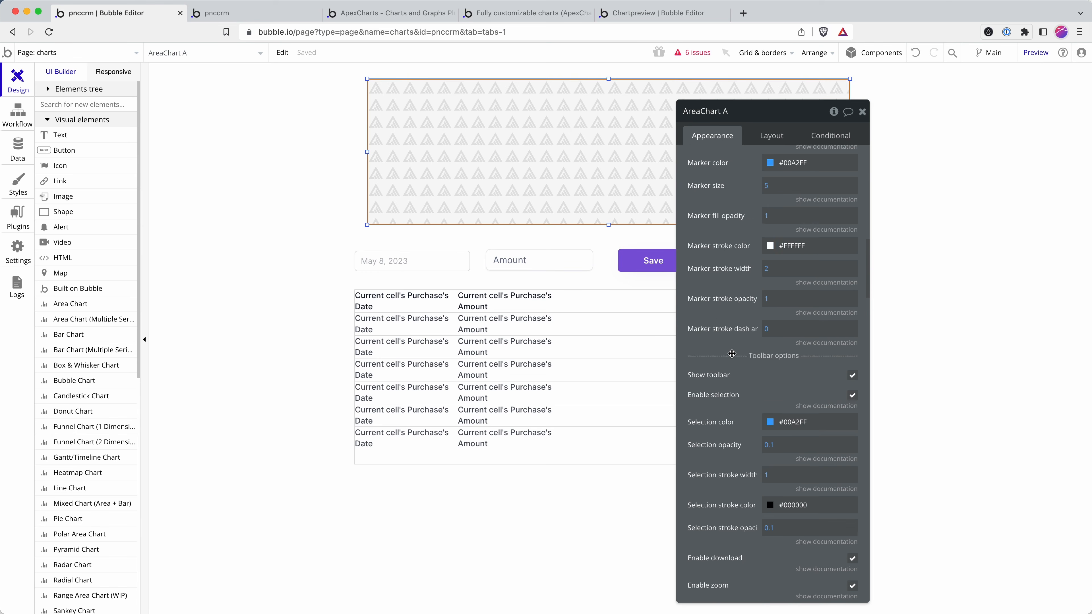
scroll(732, 354, "down", 15)
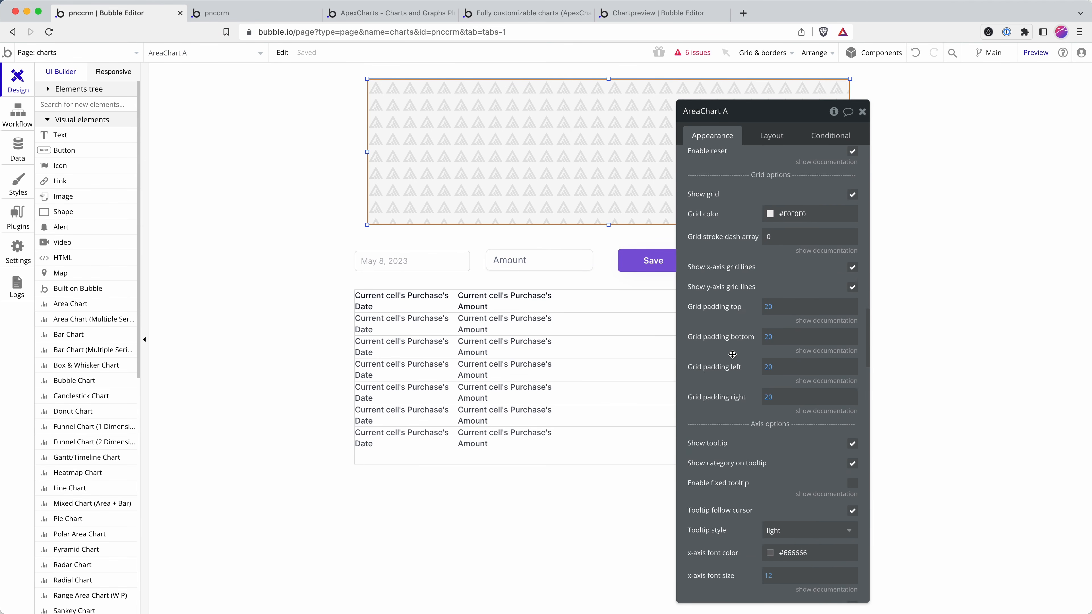
scroll(733, 354, "down", 8)
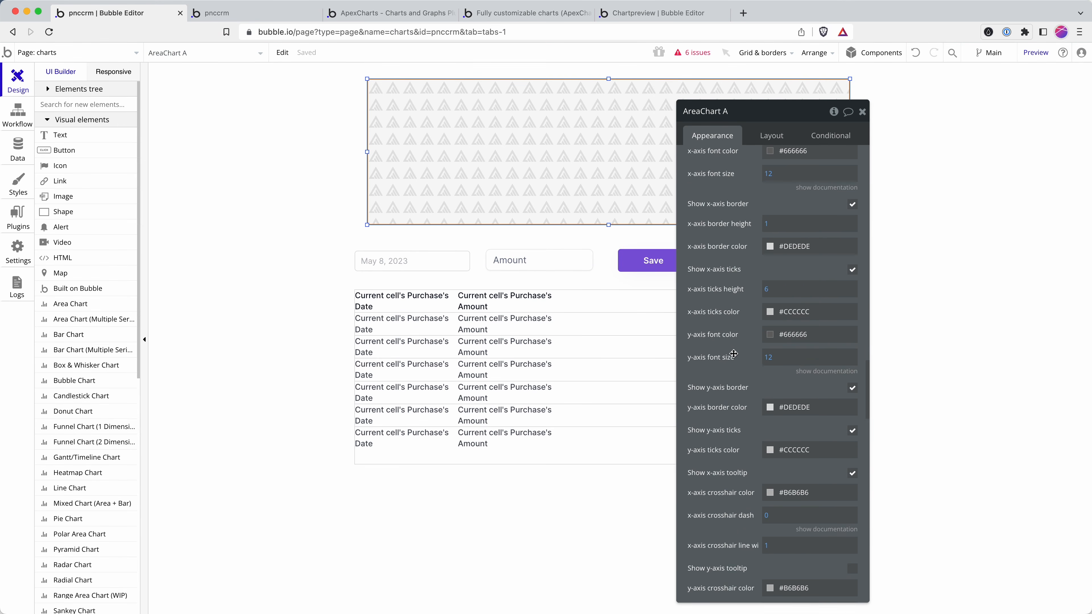
scroll(734, 354, "down", 8)
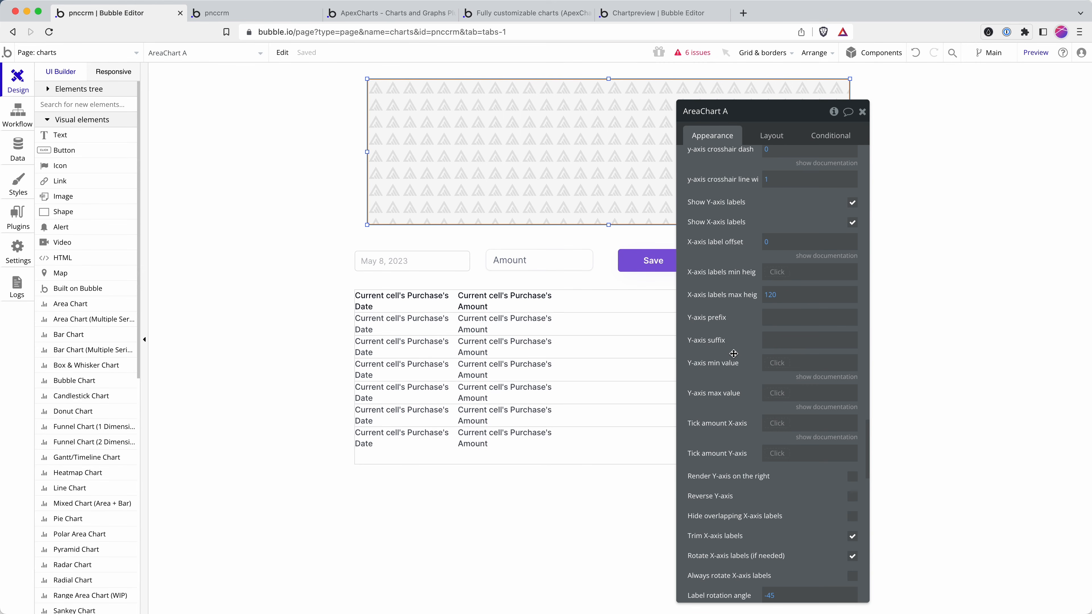
scroll(733, 353, "down", 6)
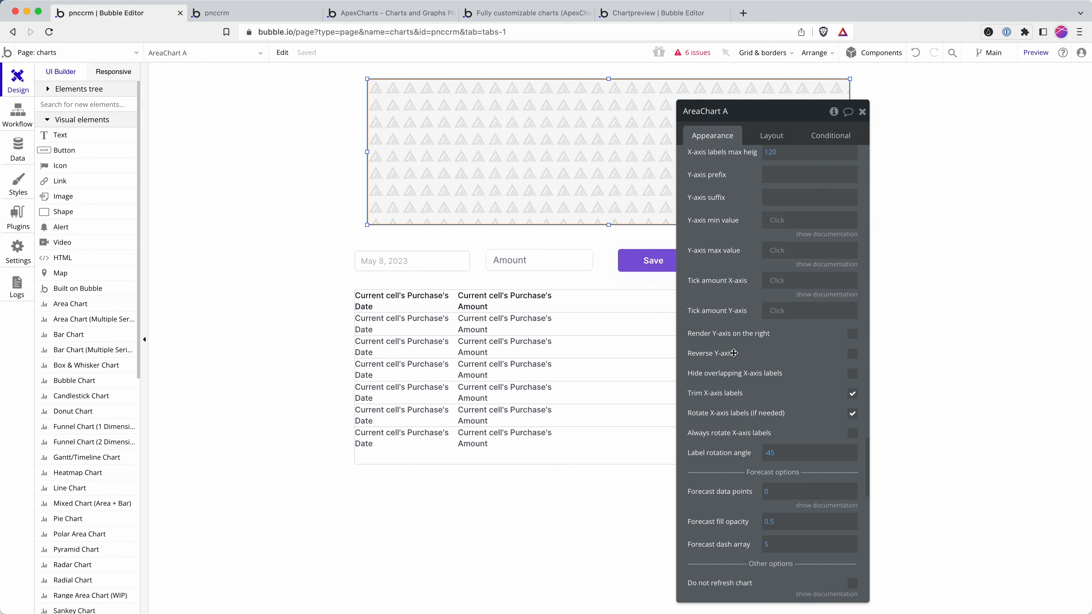
scroll(733, 353, "down", 10)
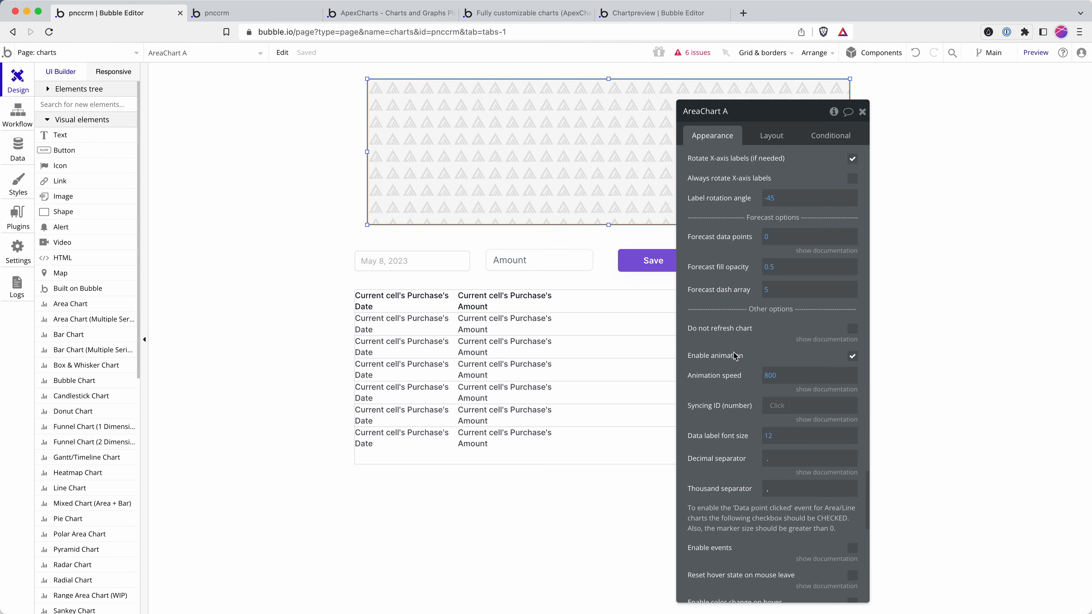
Set AreaChart A's Y-axis min value to 0.
scroll(734, 355, "up", 2)
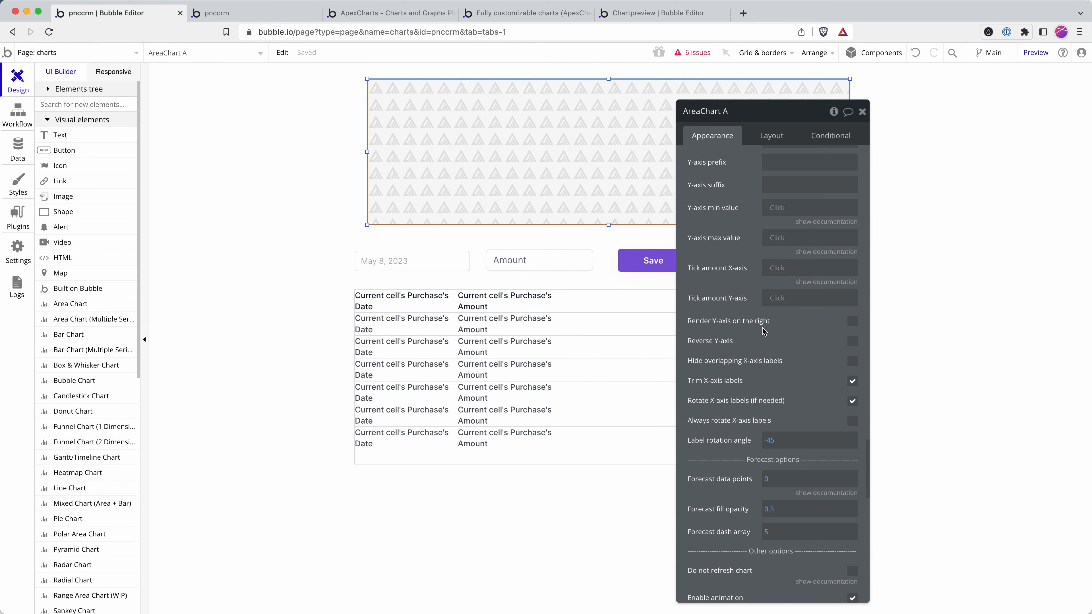
scroll(763, 330, "up", 2)
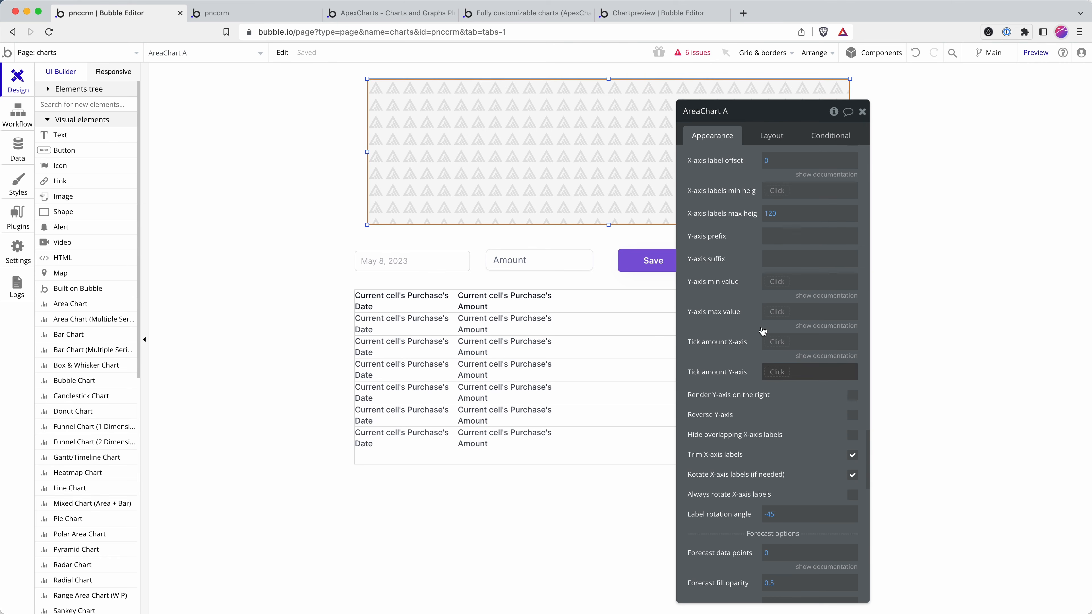
left_click(777, 282)
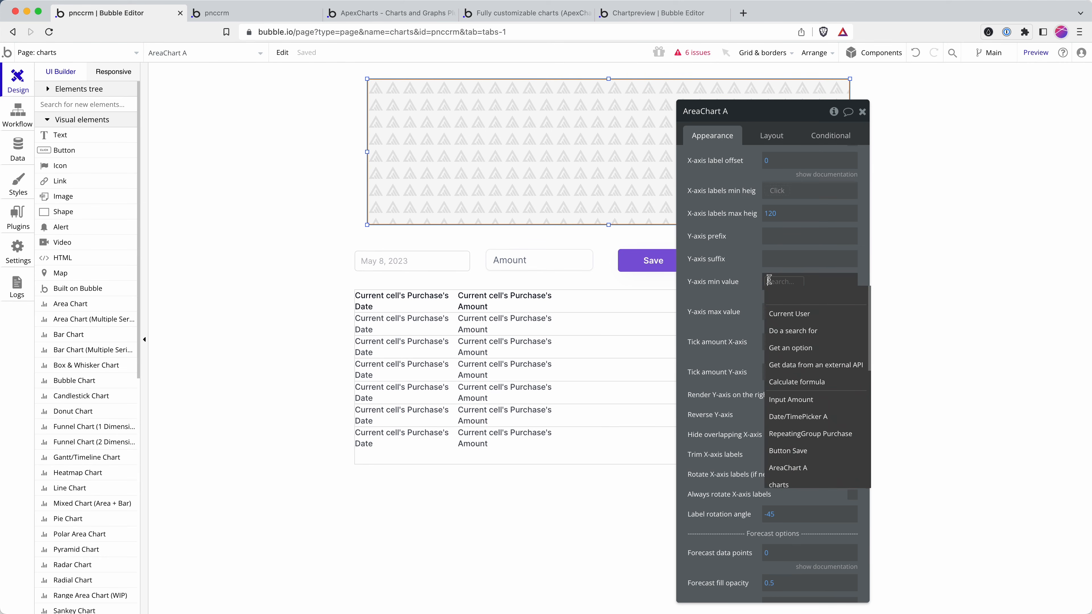
type("0")
key("Return")
Review AreaChart A's axis, grid, toolbar and marker options and reload the charts preview with the updated version.
scroll(757, 280, "up", 2)
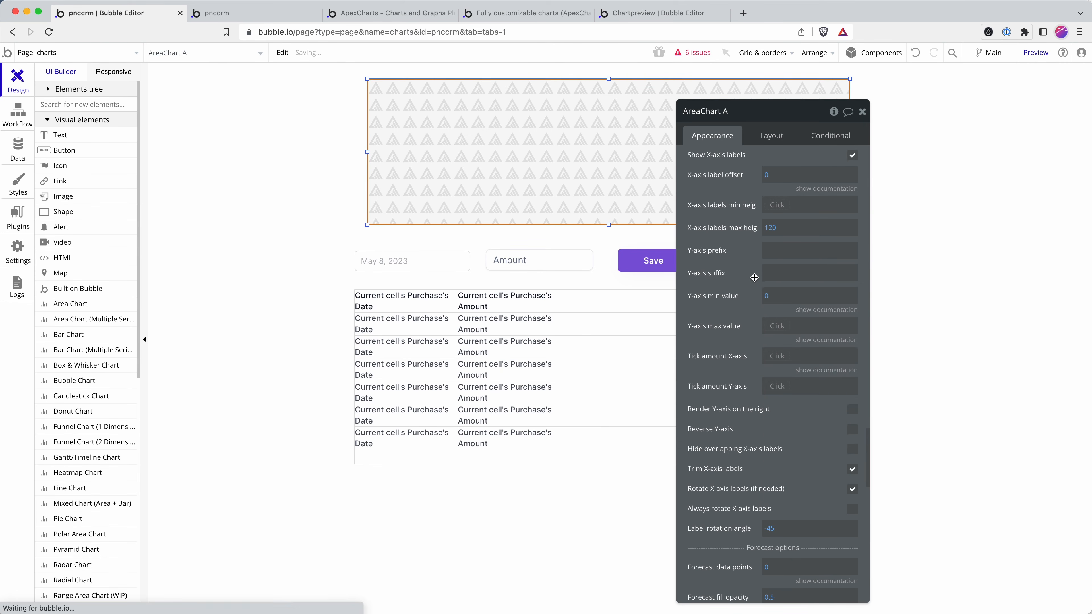
scroll(756, 281, "up", 8)
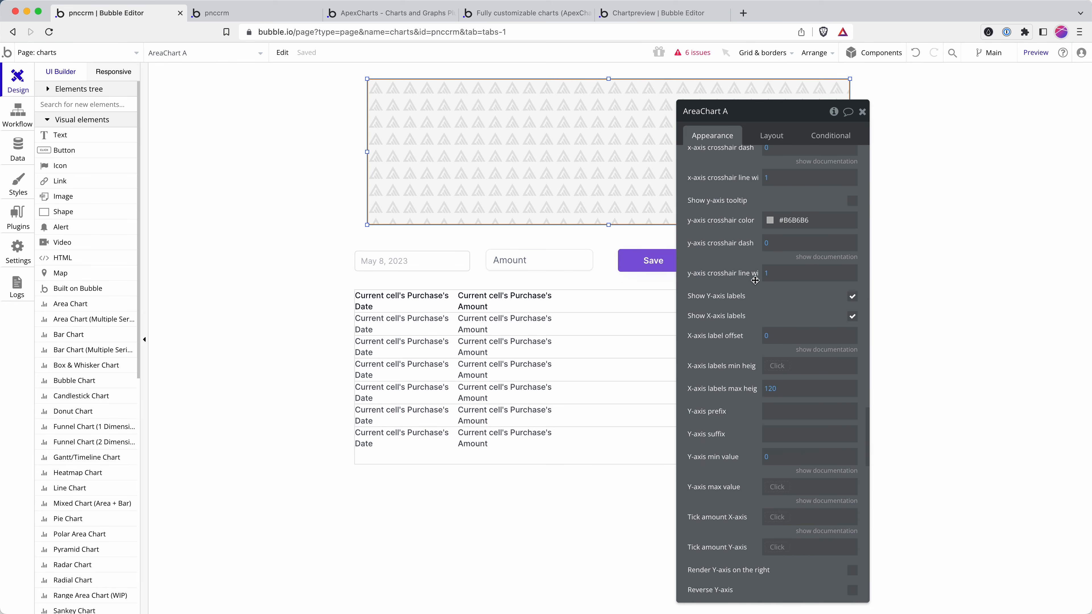
scroll(755, 280, "up", 9)
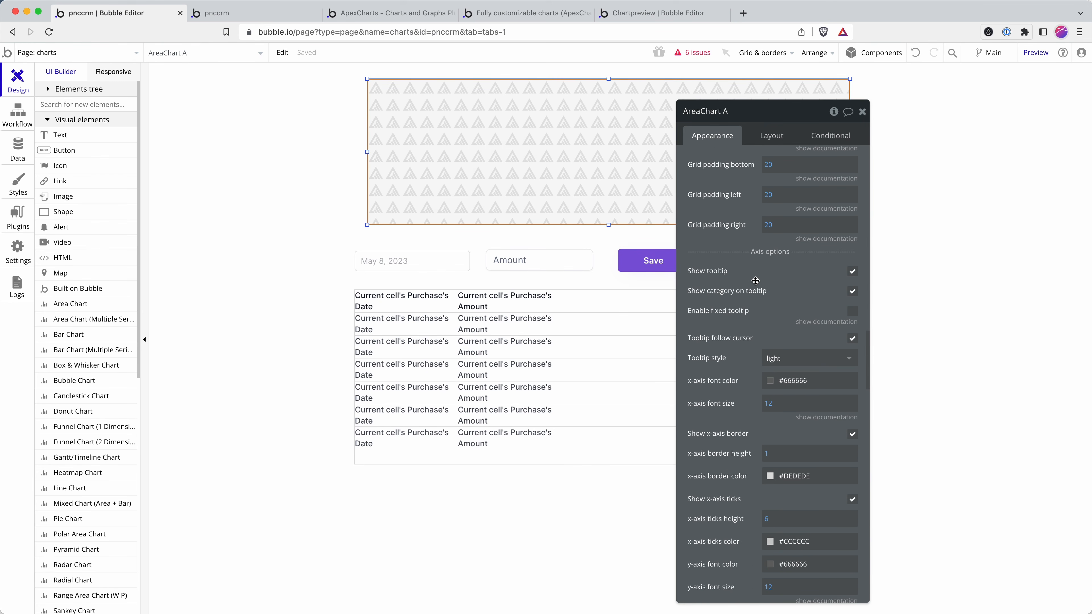
scroll(756, 280, "up", 3)
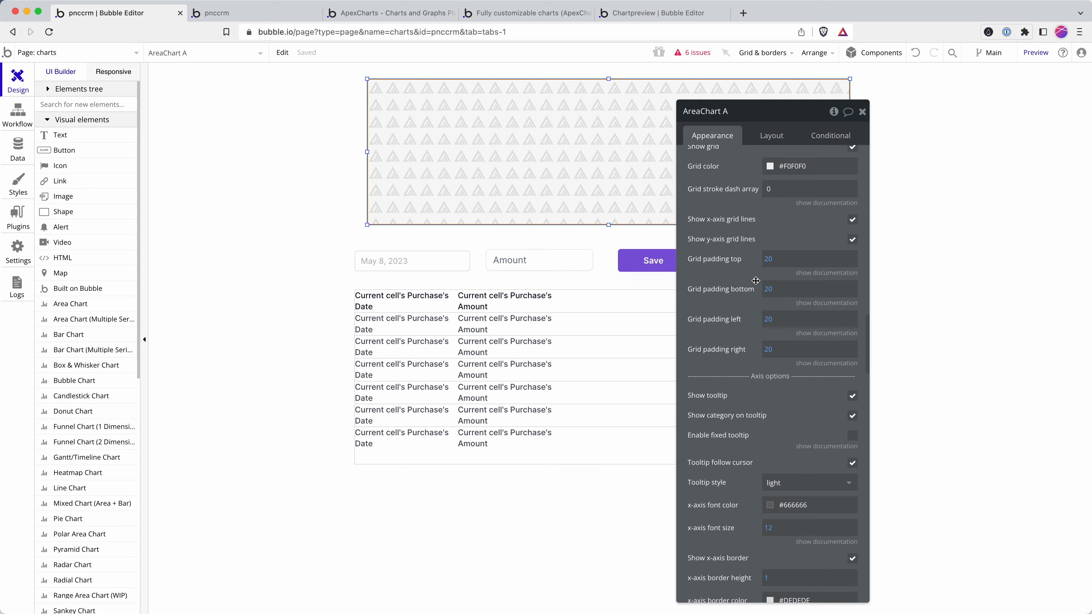
scroll(756, 281, "up", 10)
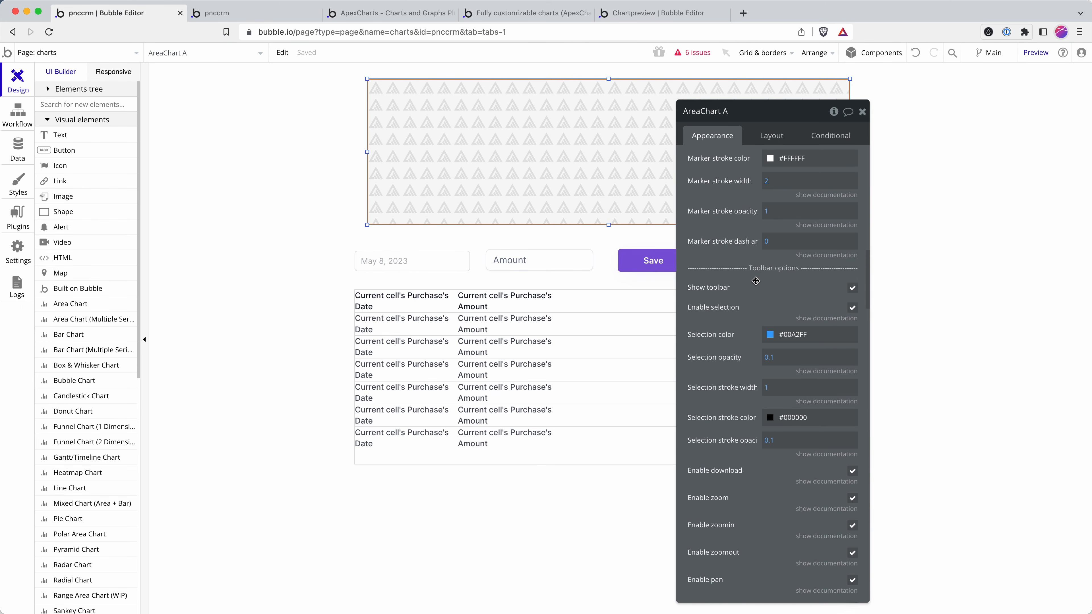
scroll(756, 281, "up", 6)
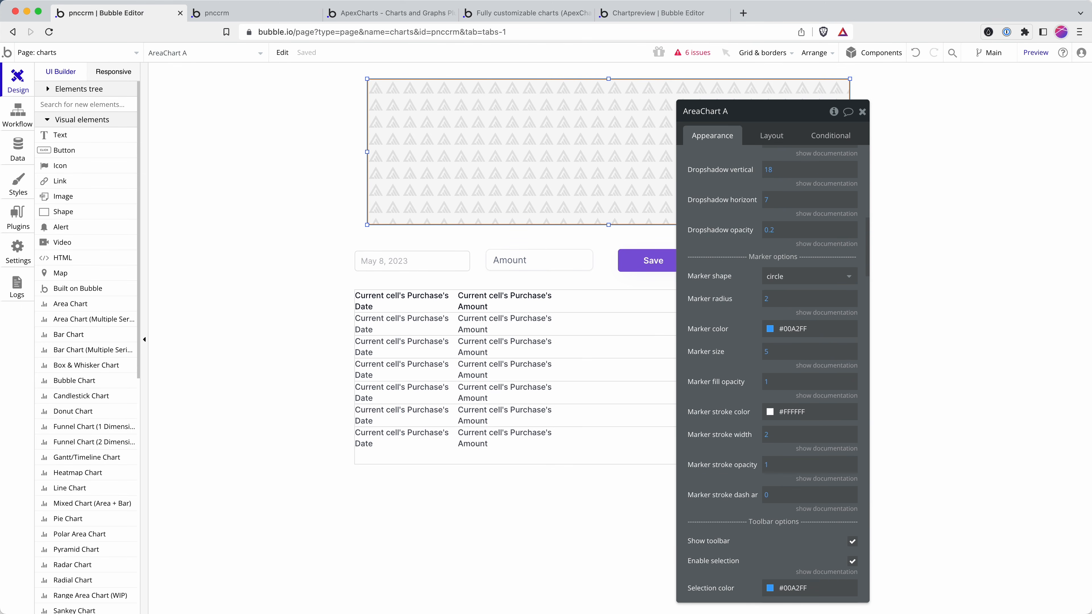
left_click(285, 15)
left_click(350, 26)
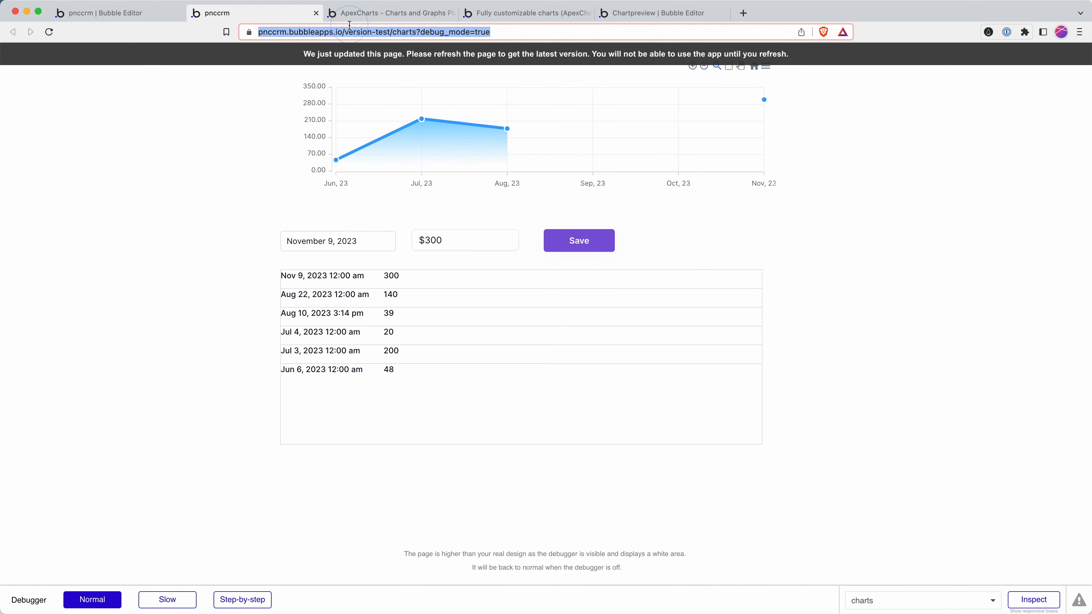
key("Return")
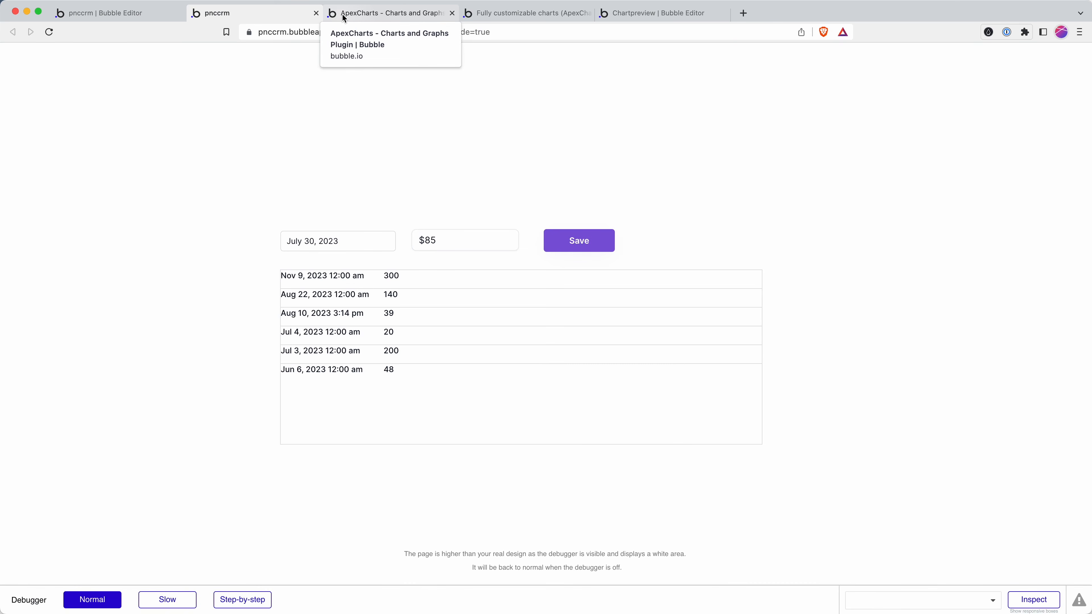
Enable replacing null/undefined Y-axis values with 0 for AreaChart A in the Bubble editor.
left_click(162, 15)
scroll(736, 403, "down", 10)
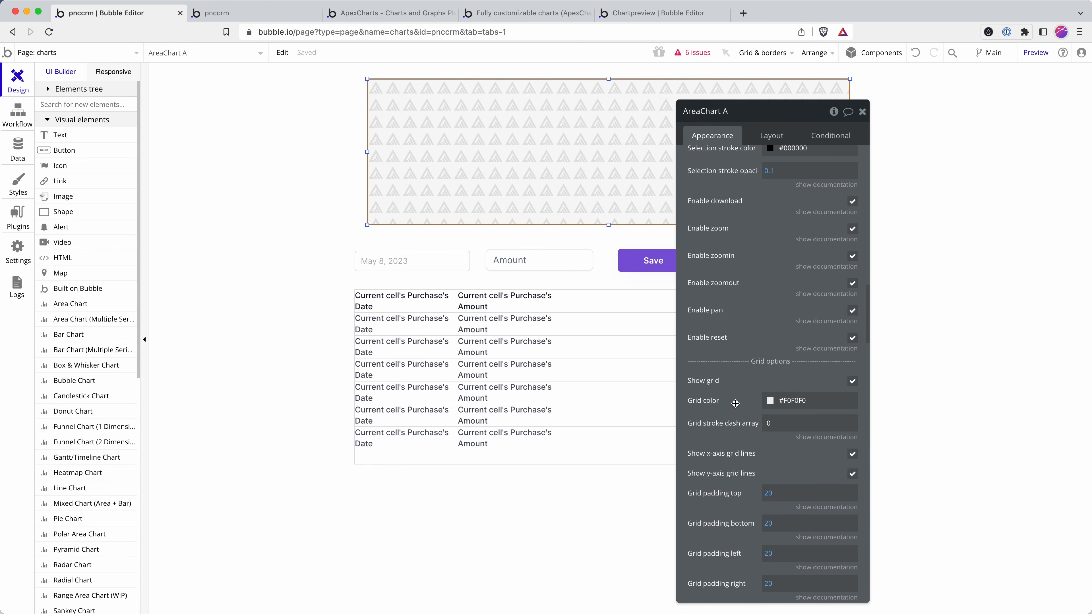
scroll(735, 403, "down", 10)
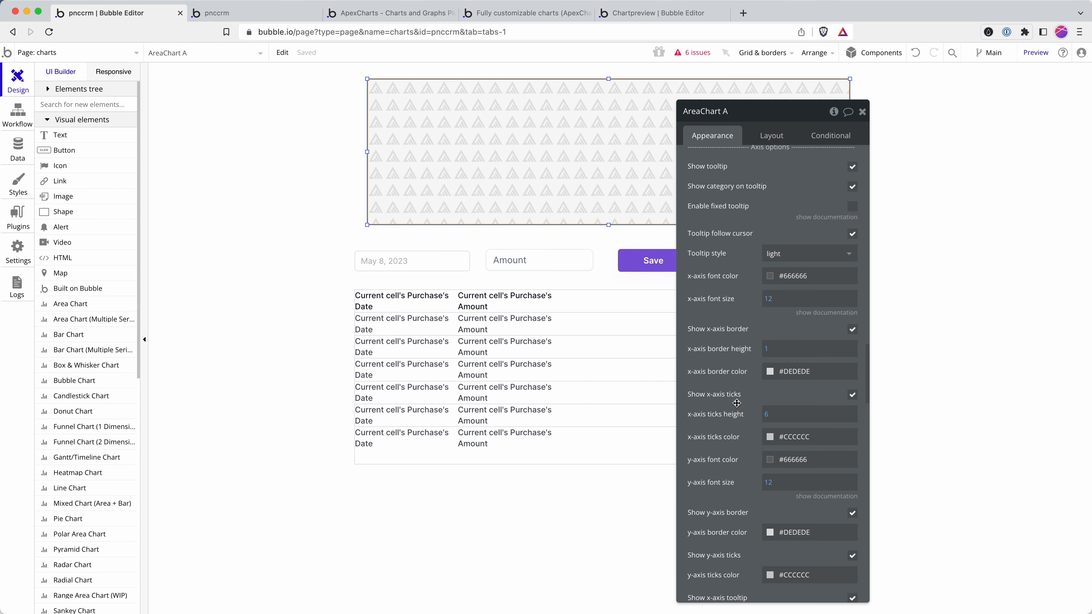
scroll(736, 403, "down", 10)
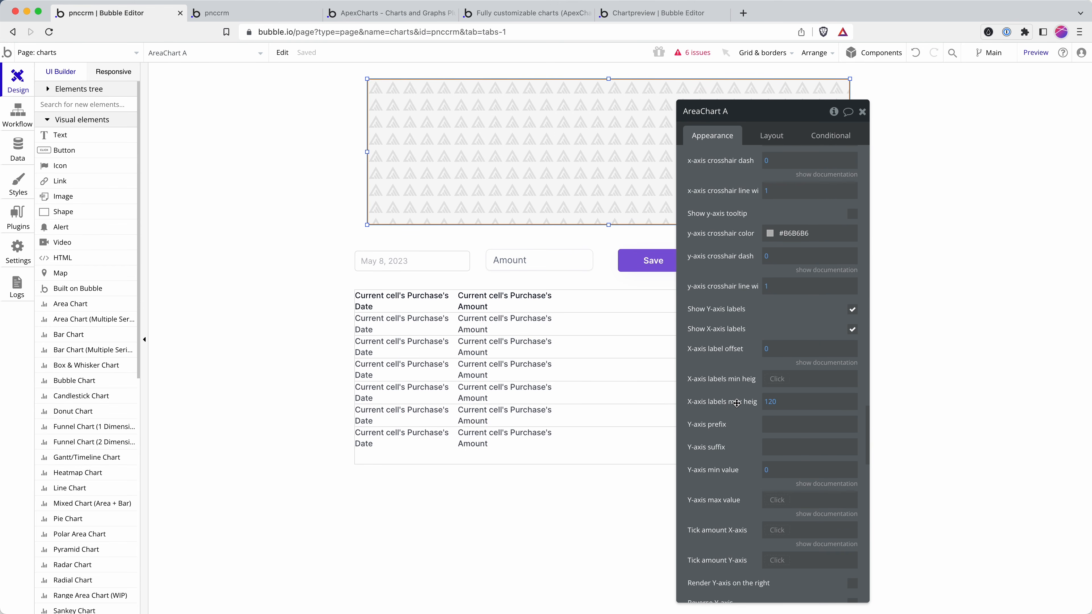
scroll(737, 403, "down", 5)
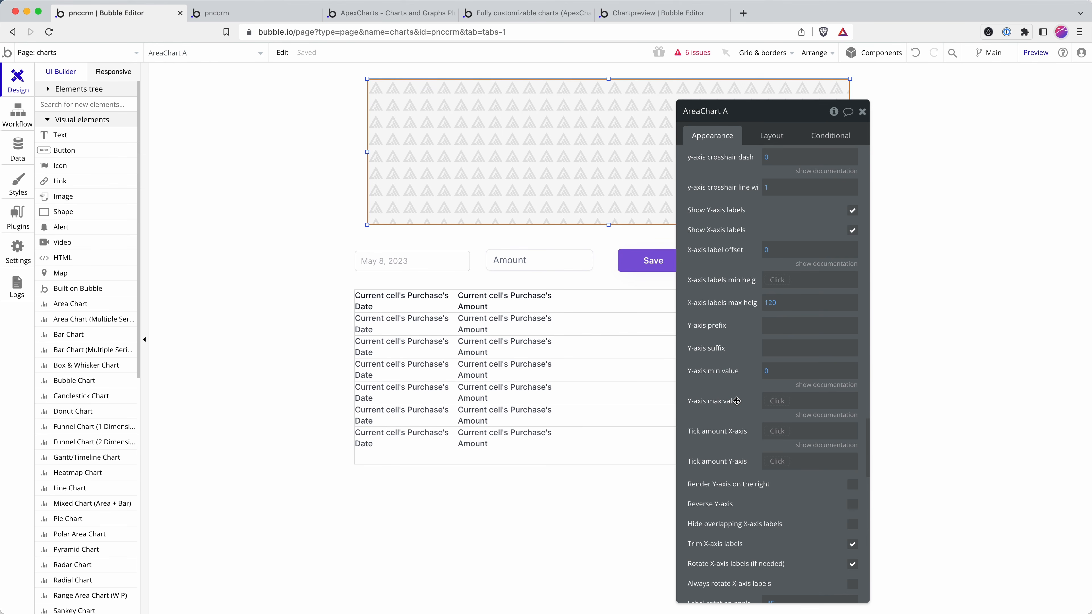
scroll(737, 401, "down", 15)
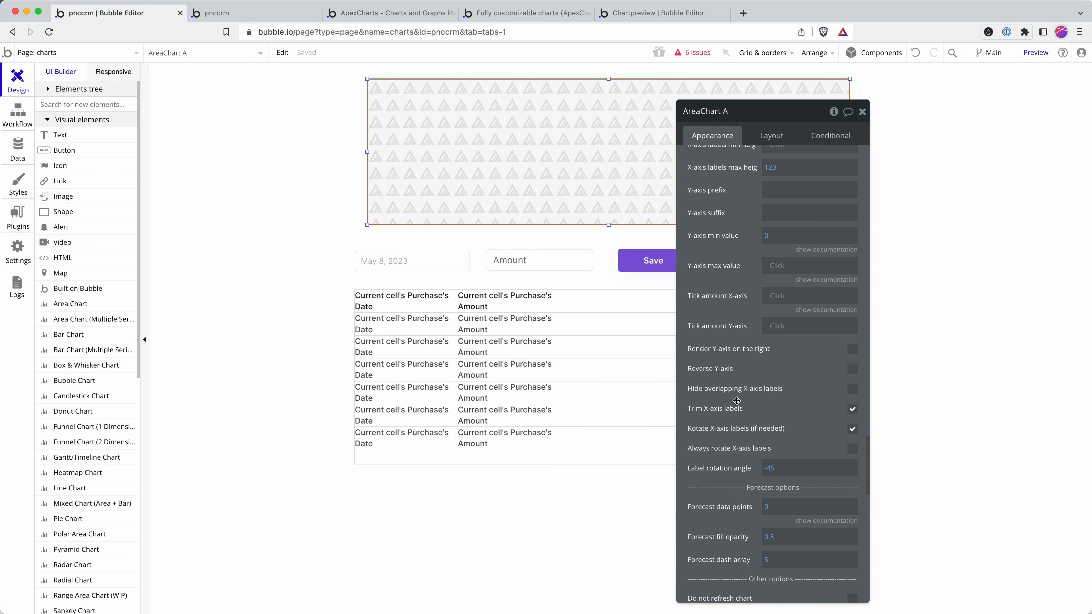
scroll(737, 401, "down", 13)
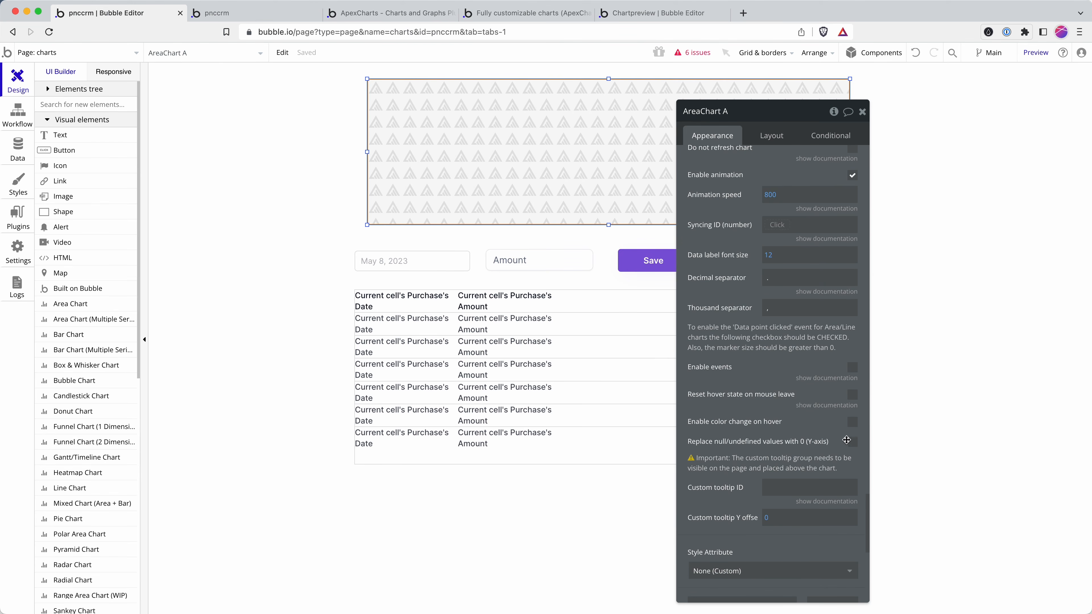
left_click(849, 441)
Reload the charts preview page and inspect the chart's points for the months without purchases.
left_click(254, 13)
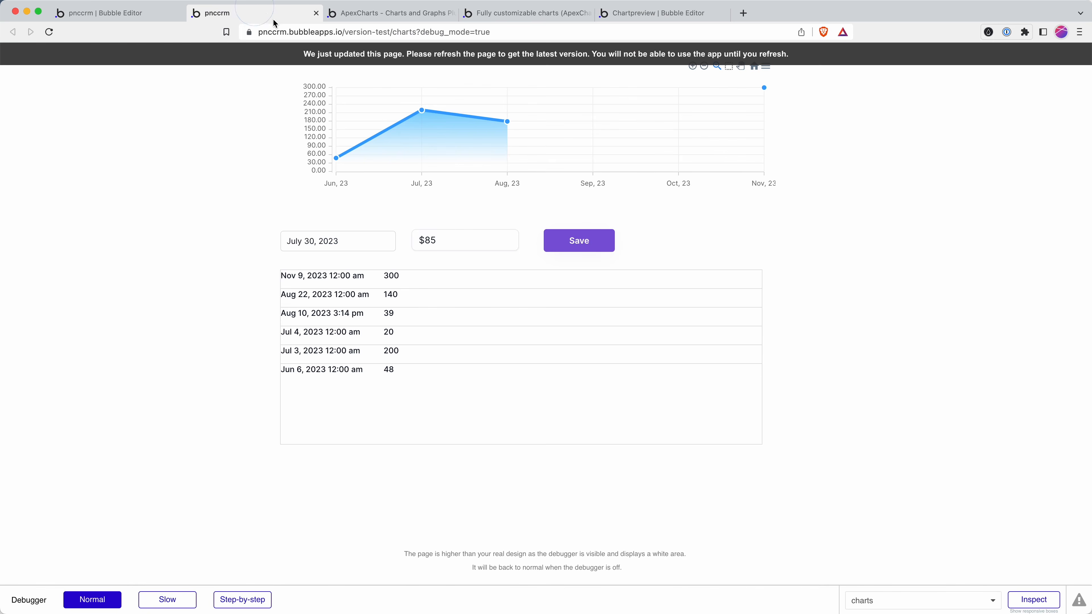
left_click(291, 31)
key("Return")
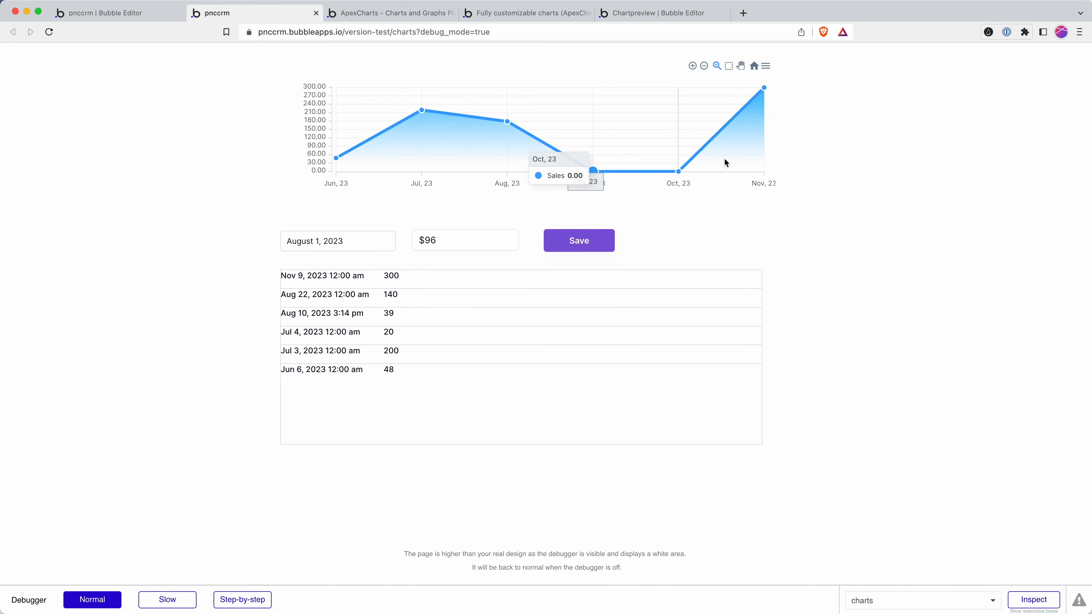
Browse the ApexCharts plugin's demo page, examining the example bar, donut, funnel, waterfall, treemap and forecast charts.
left_click(533, 12)
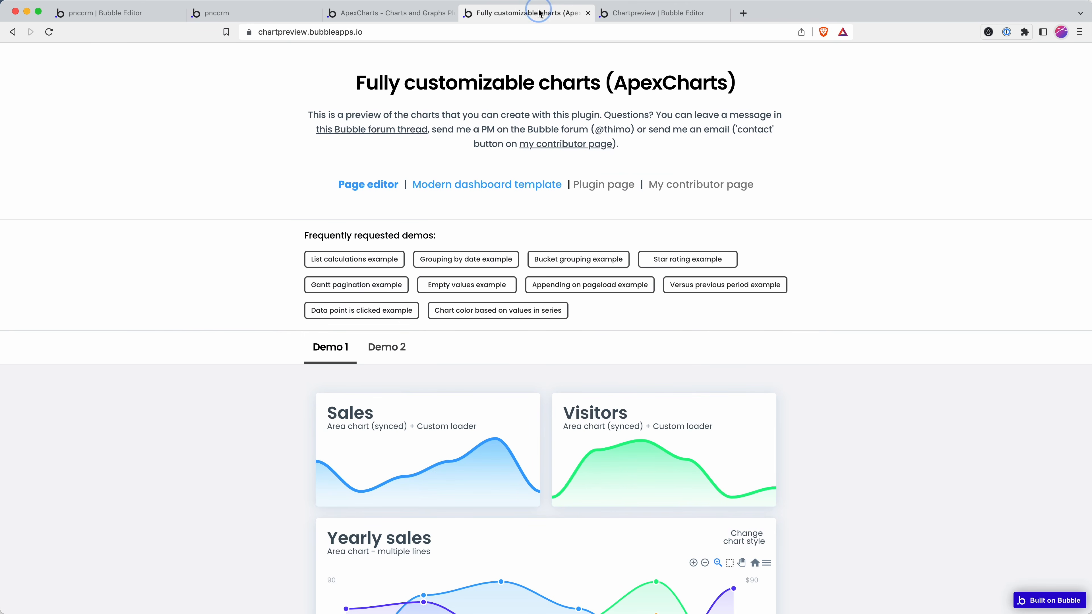
scroll(724, 387, "down", 2)
scroll(725, 387, "down", 10)
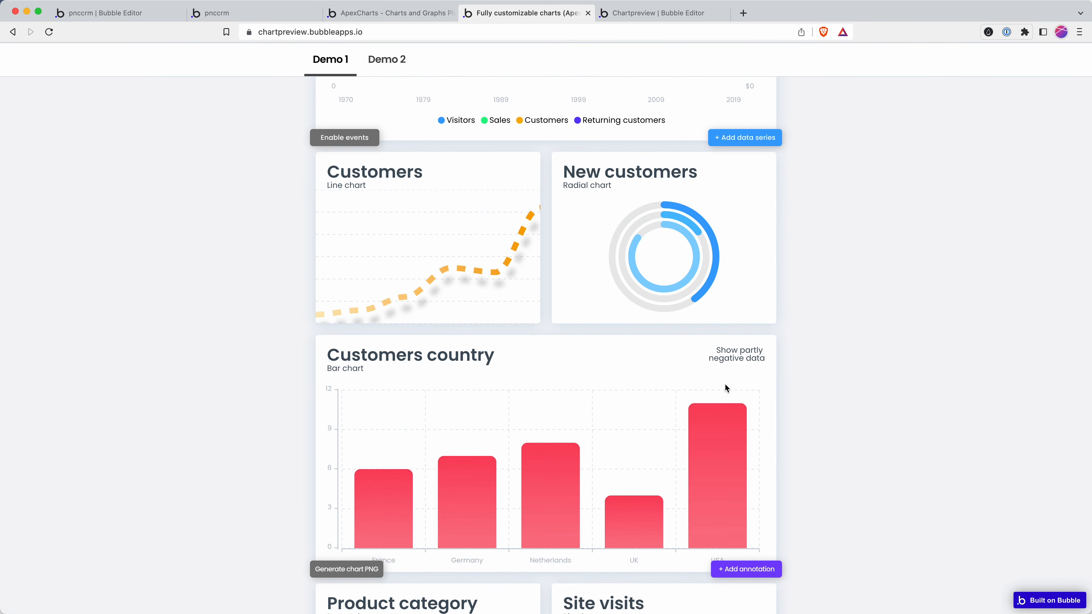
scroll(724, 383, "down", 6)
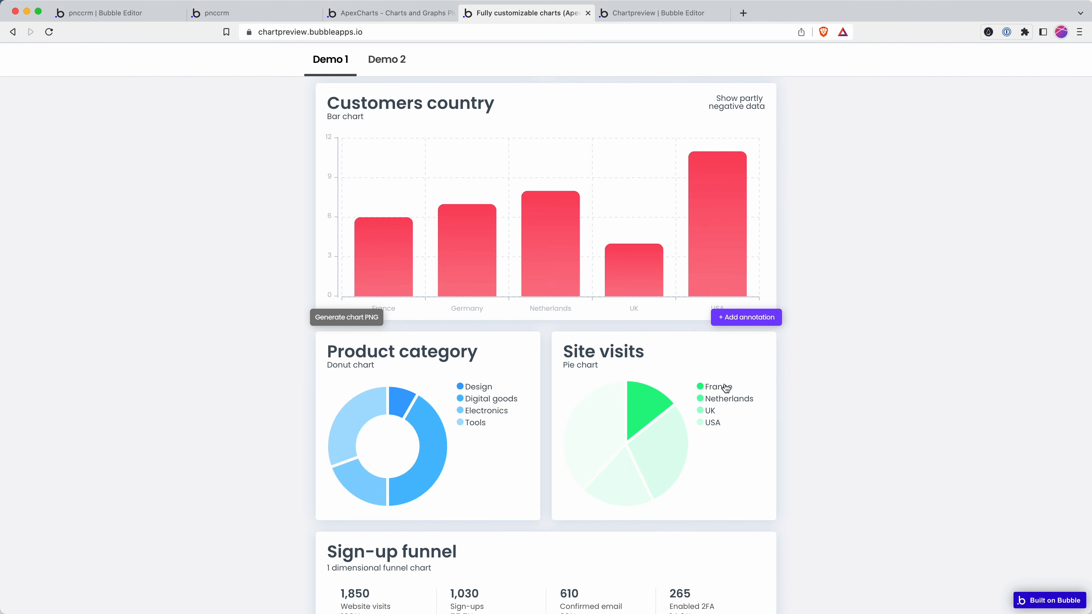
scroll(725, 388, "down", 8)
scroll(726, 388, "down", 8)
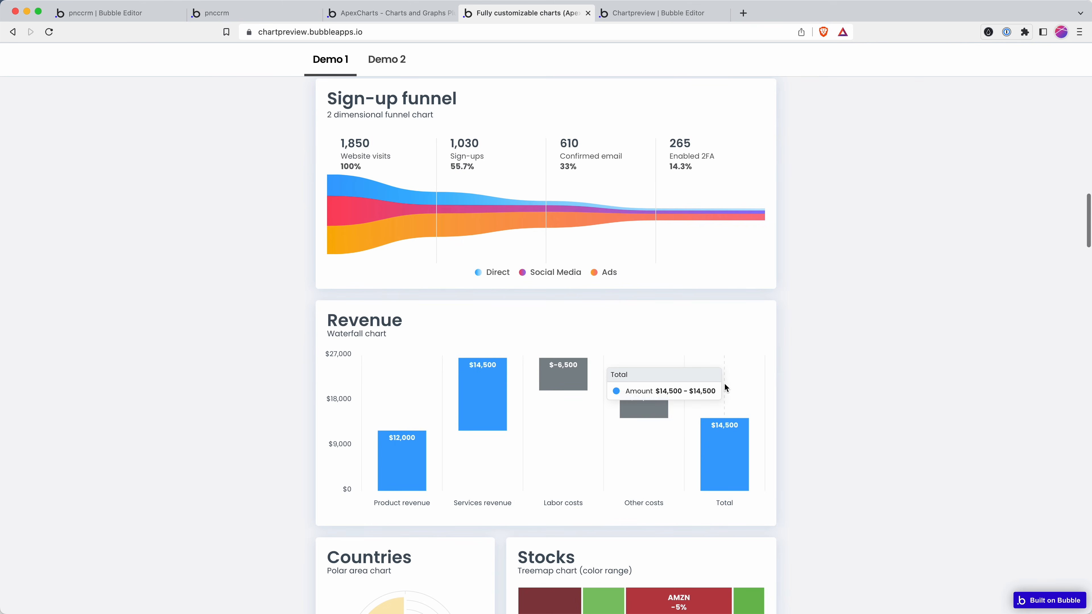
scroll(724, 384, "down", 20)
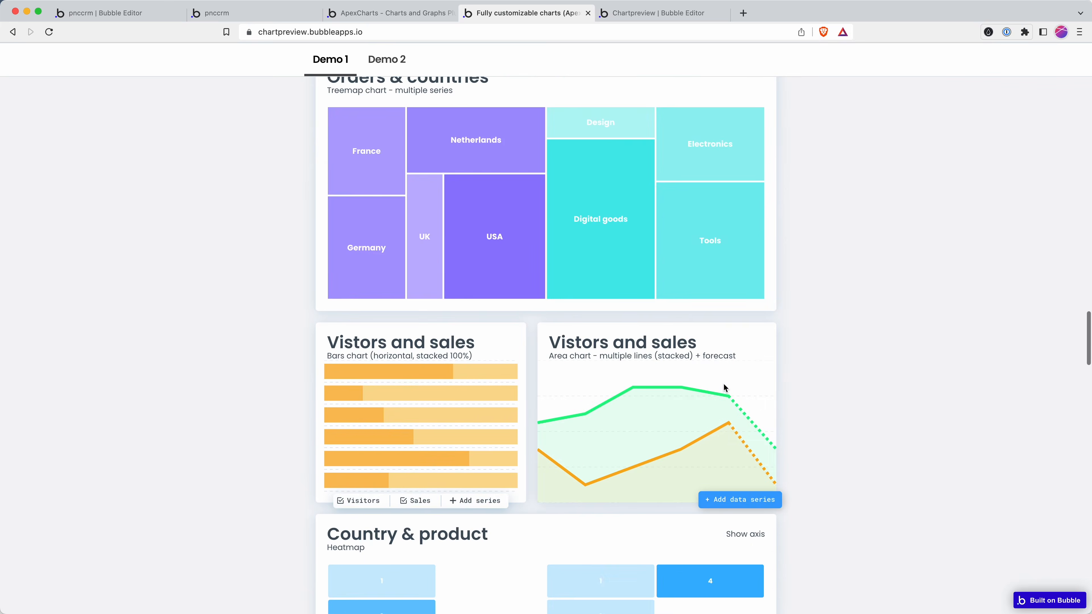
scroll(724, 385, "down", 5)
scroll(722, 390, "up", 20)
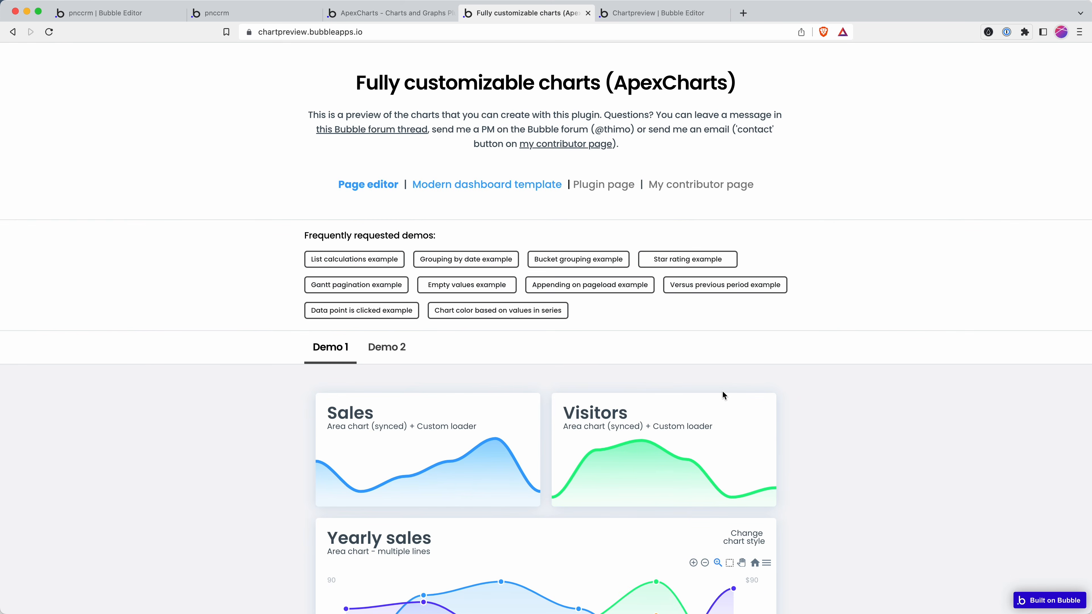